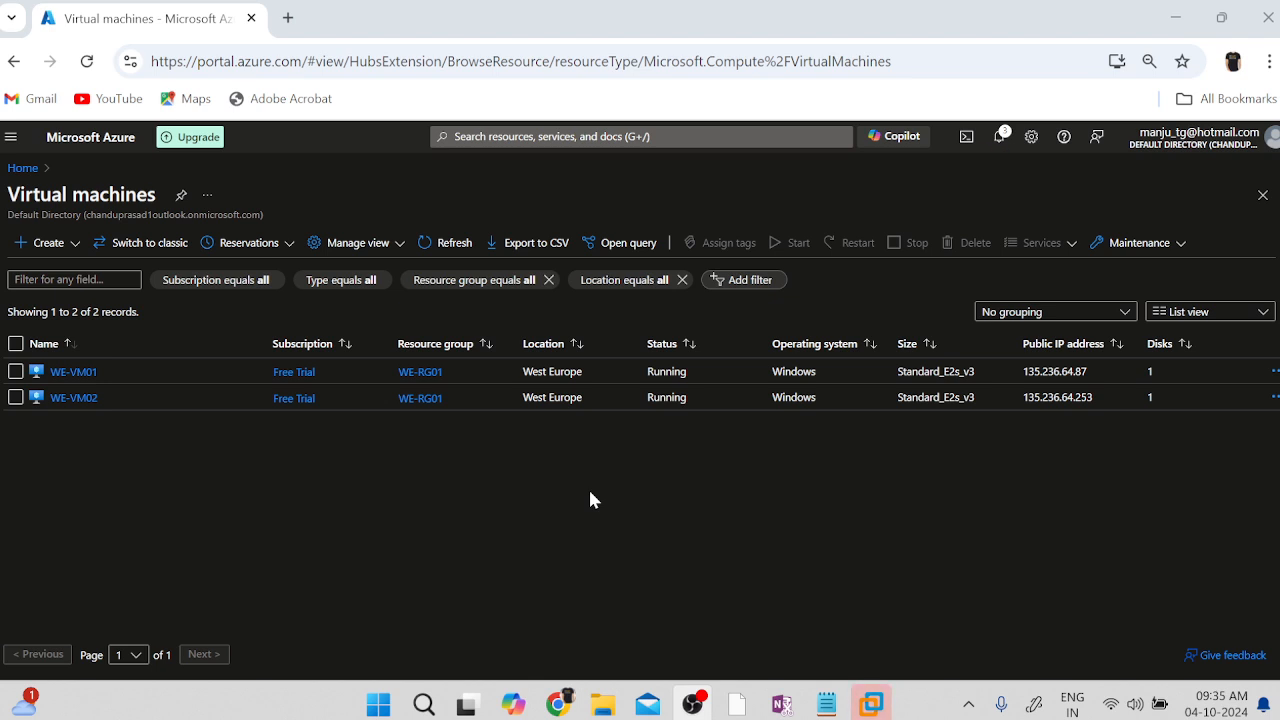
Step: Search the portal for "Recove" and open the Recovery Services vaults list
click(498, 137)
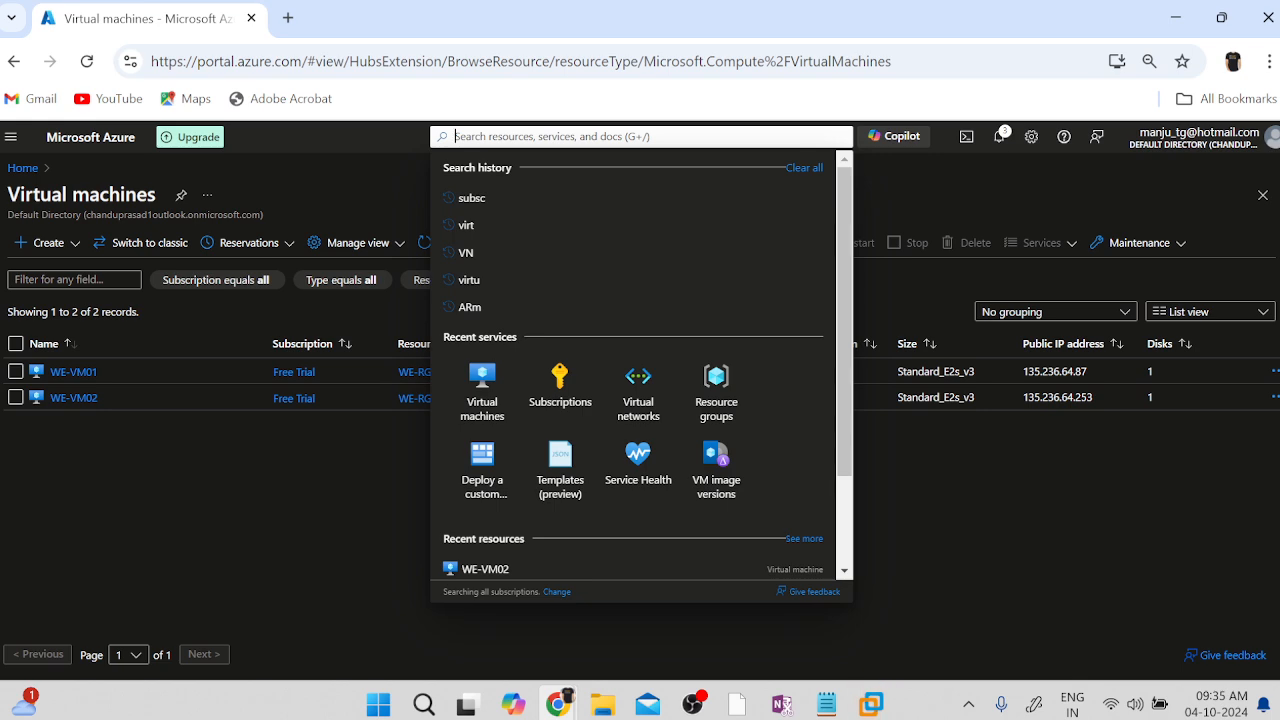
text(Recove)
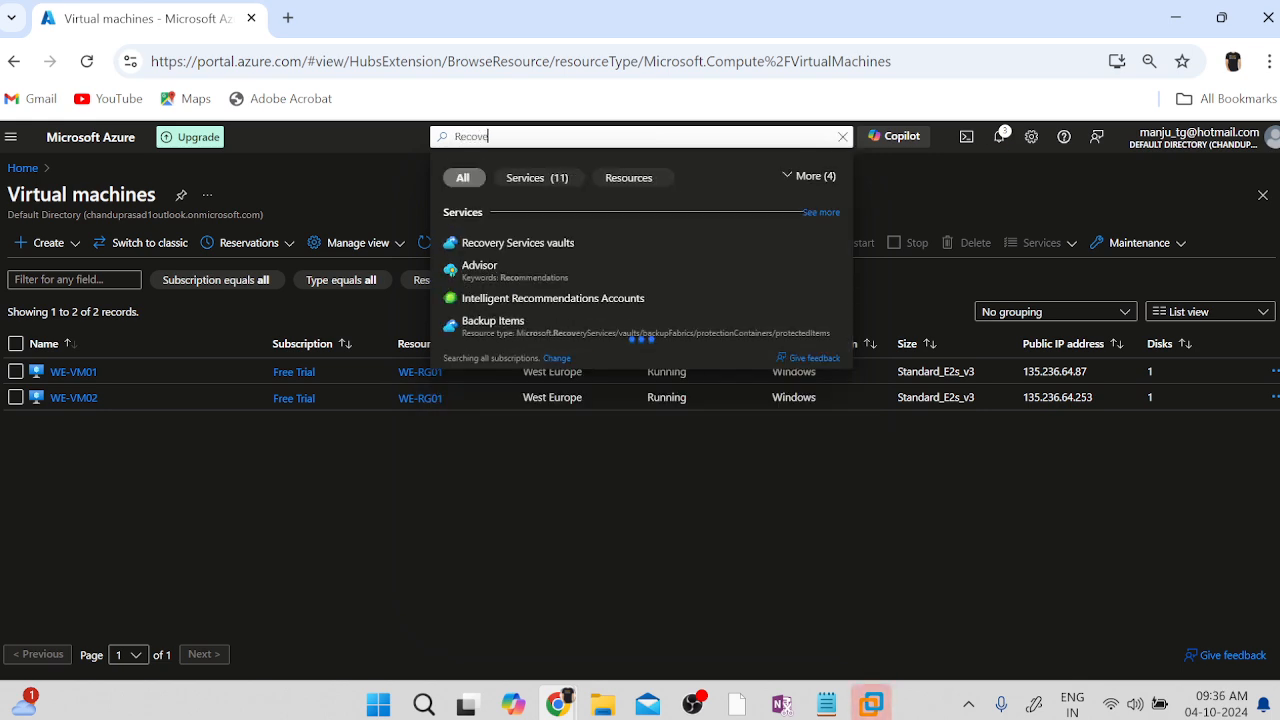
click(536, 242)
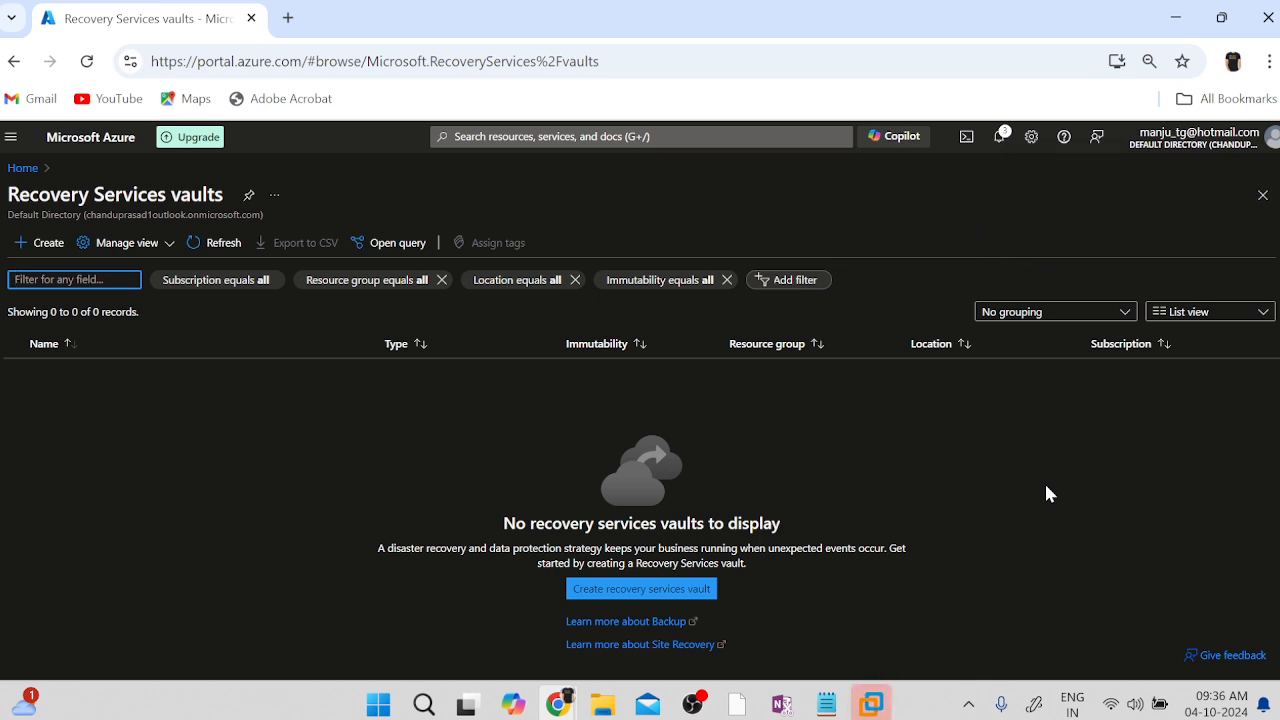
Step: Return to the virtual machines list and check the locations of WE-VM01 and WE-VM02
click(22, 167)
click(428, 560)
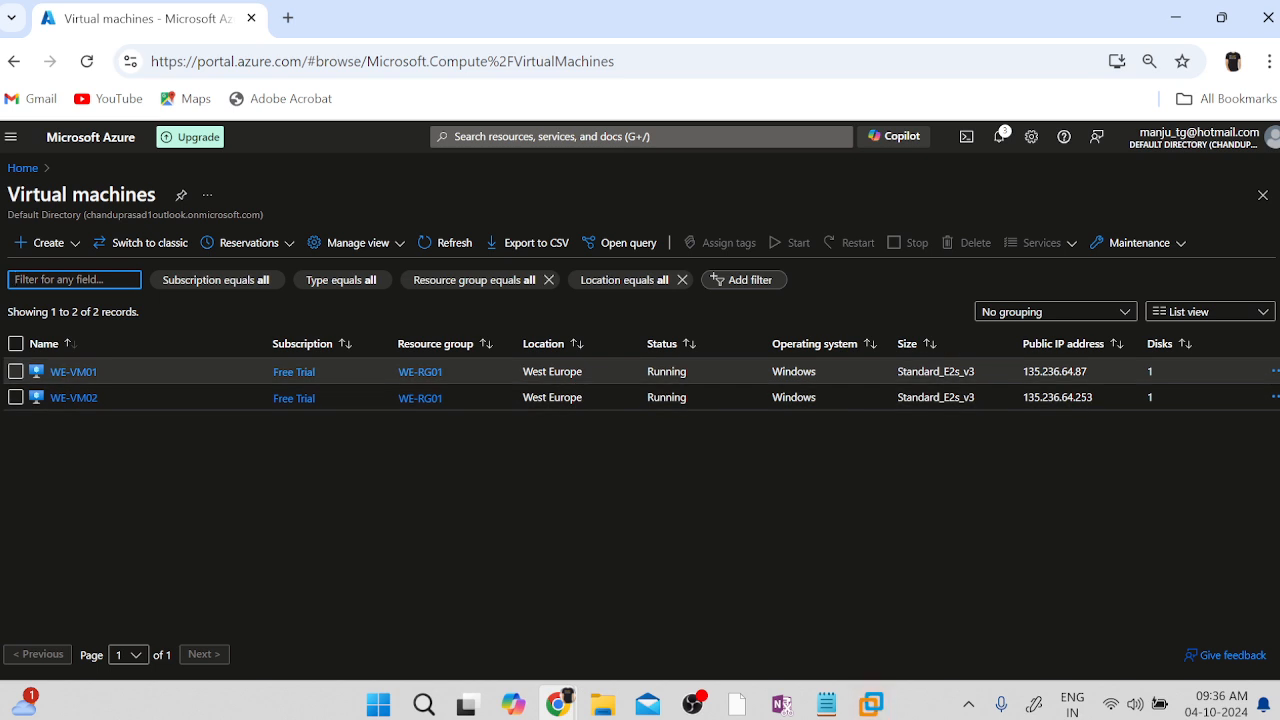
double_click(535, 371)
double_click(535, 397)
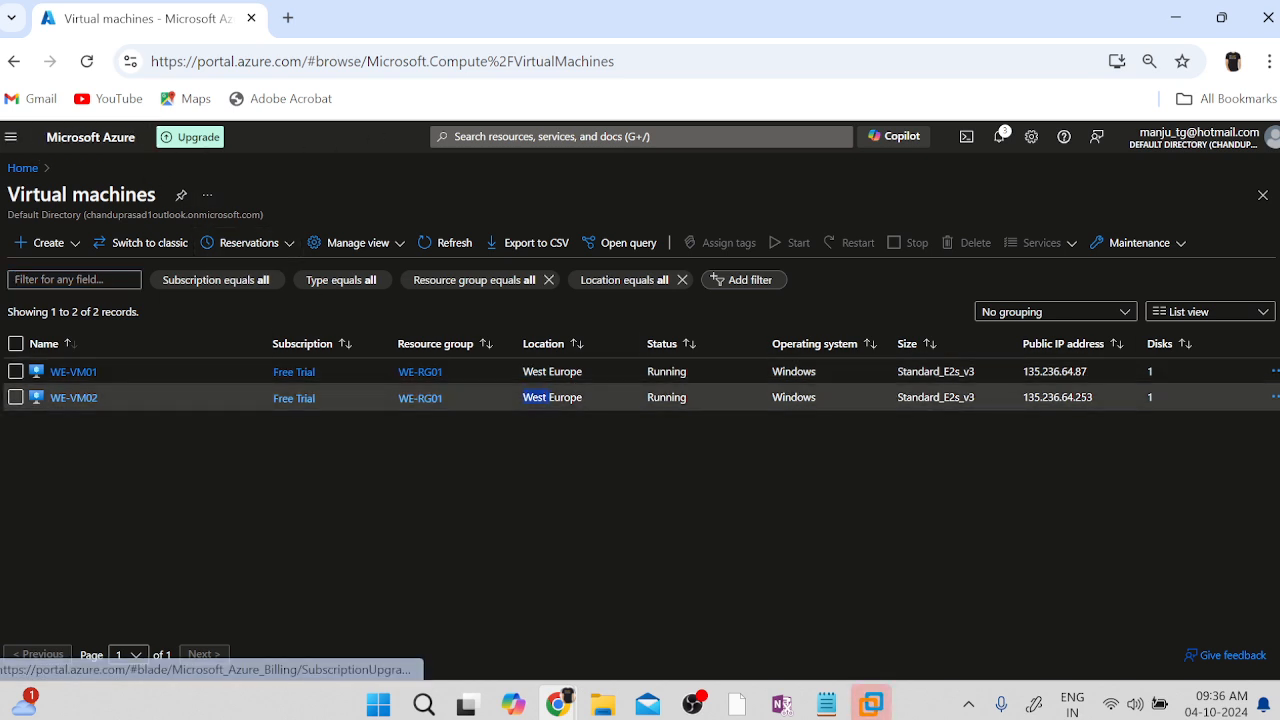
Step: Start creating a Recovery Services vault with the Free Trial subscription and the WE-RG01 resource group
click(532, 137)
click(558, 389)
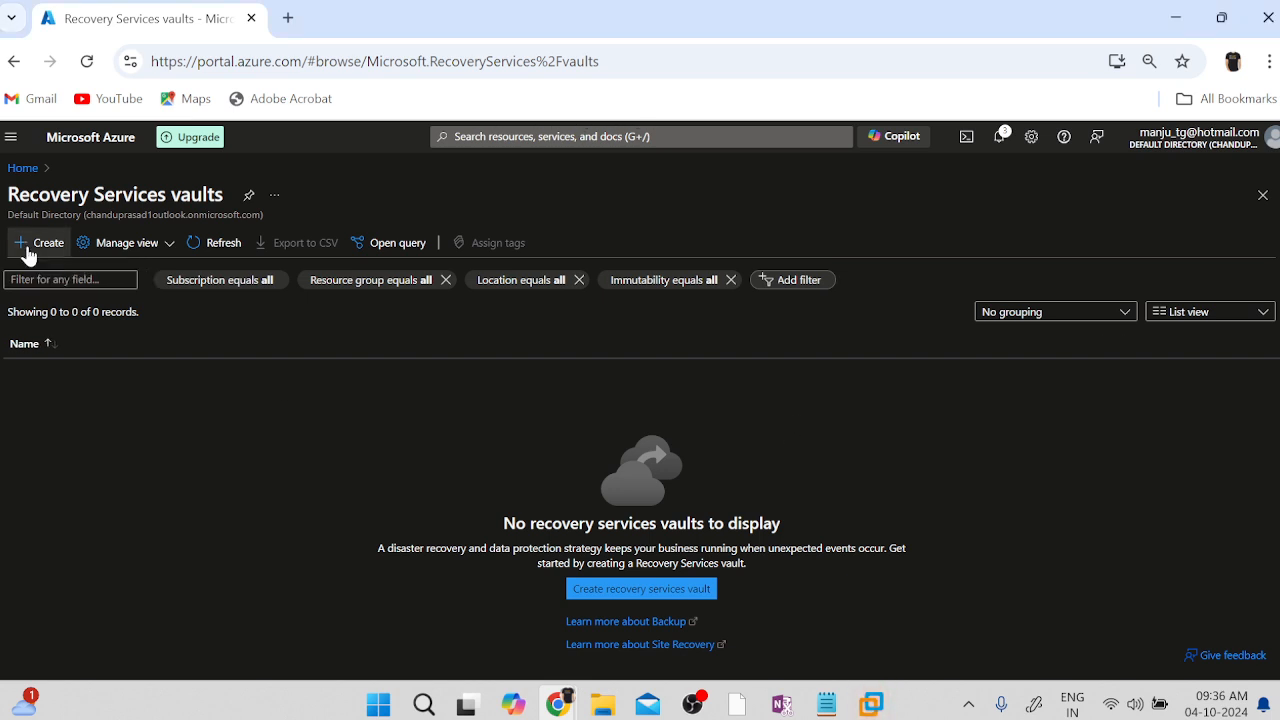
click(40, 243)
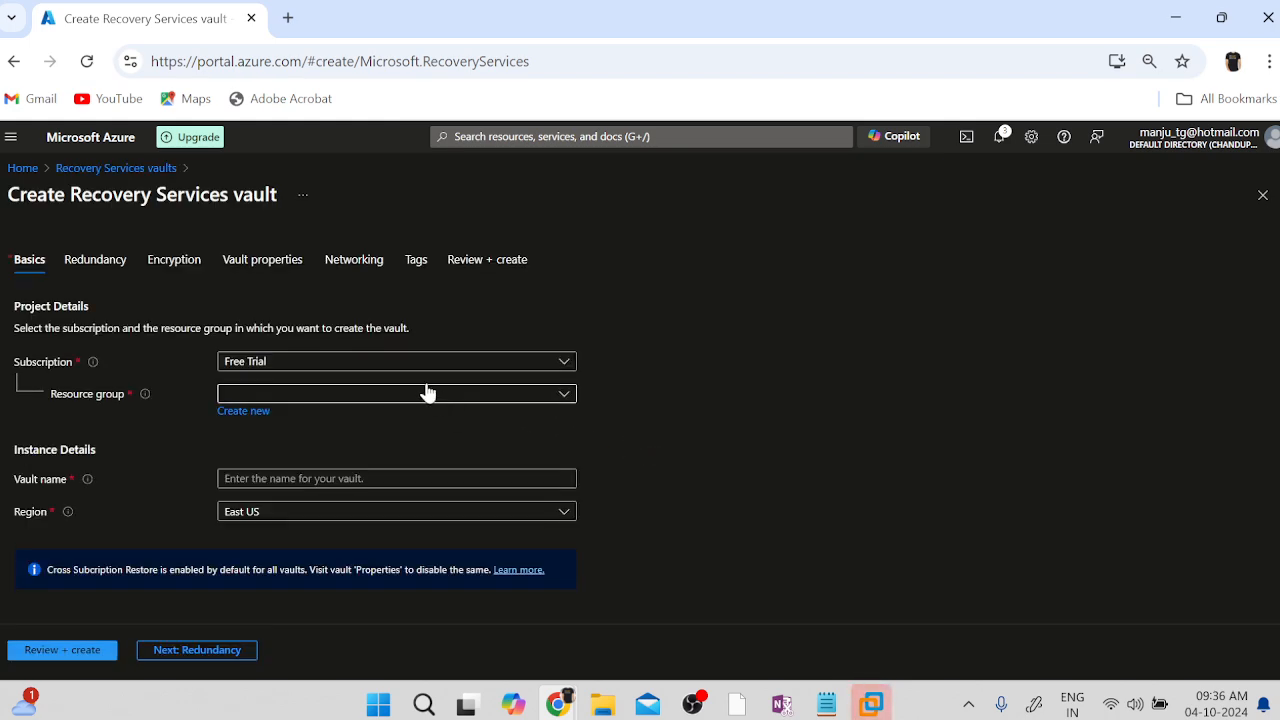
click(360, 368)
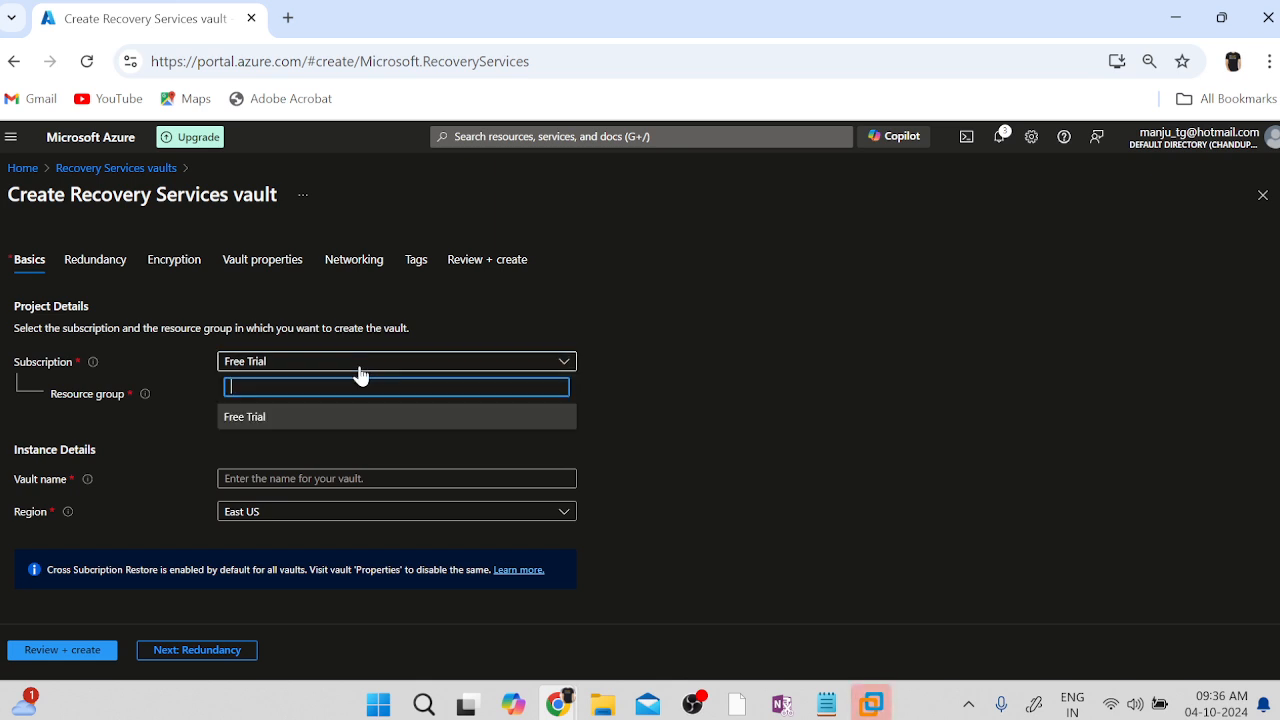
click(365, 418)
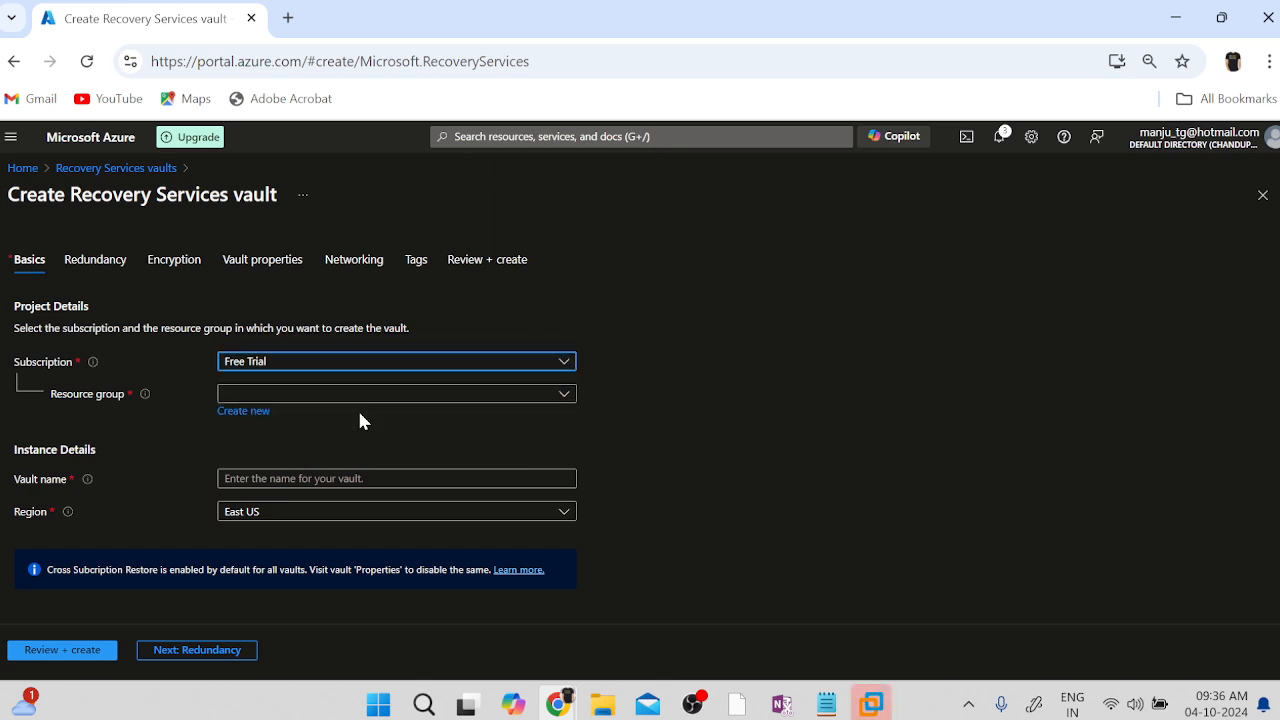
click(258, 396)
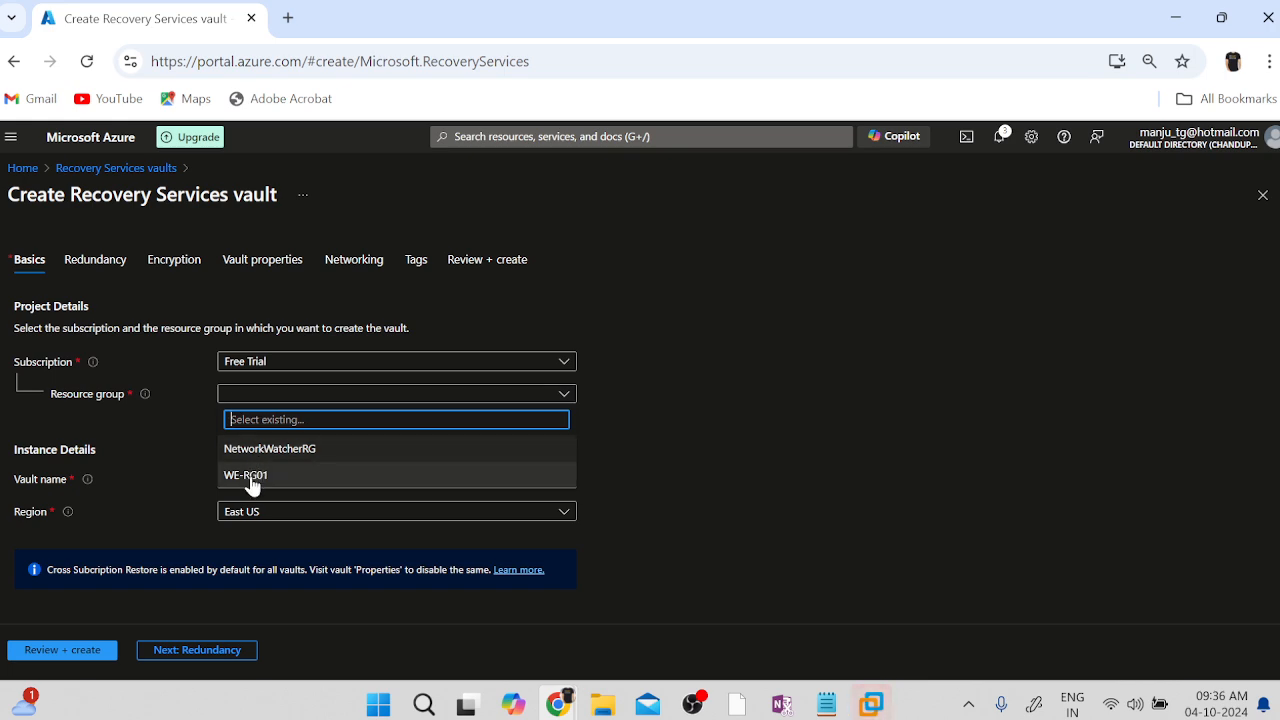
click(250, 476)
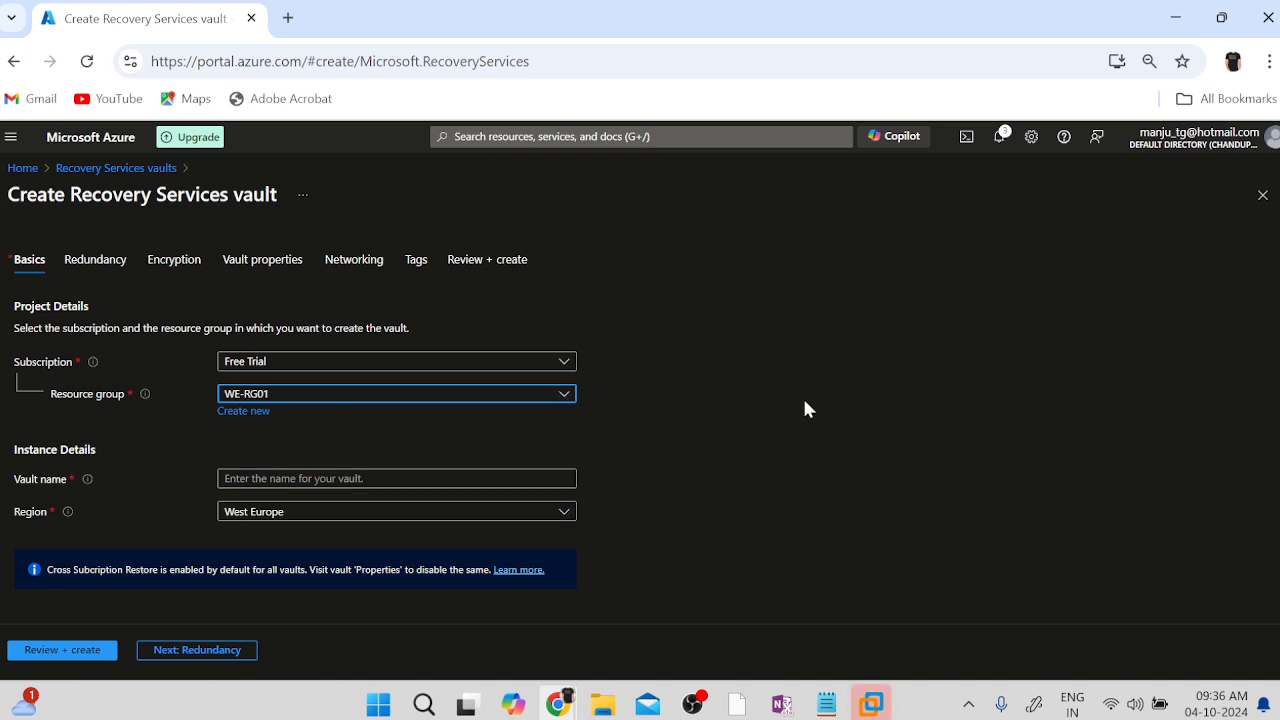
Step: Check the vault name requirement and name the vault we-rsv01
click(338, 479)
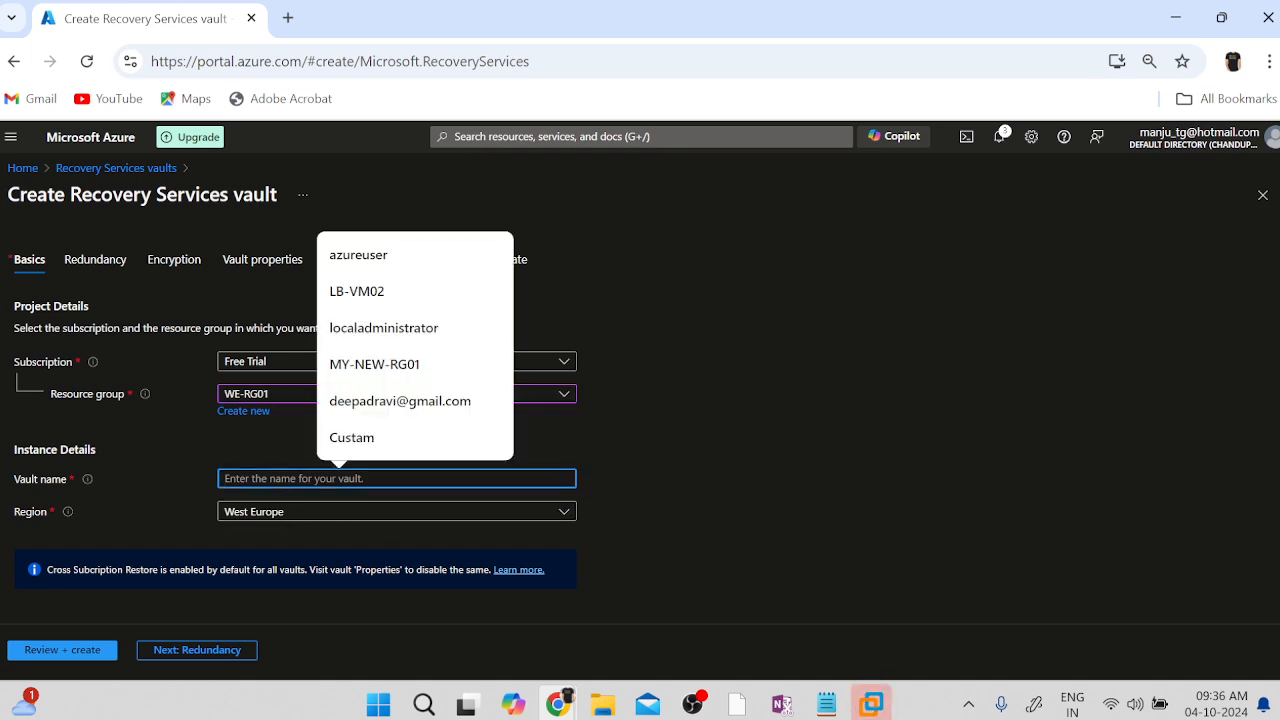
click(152, 463)
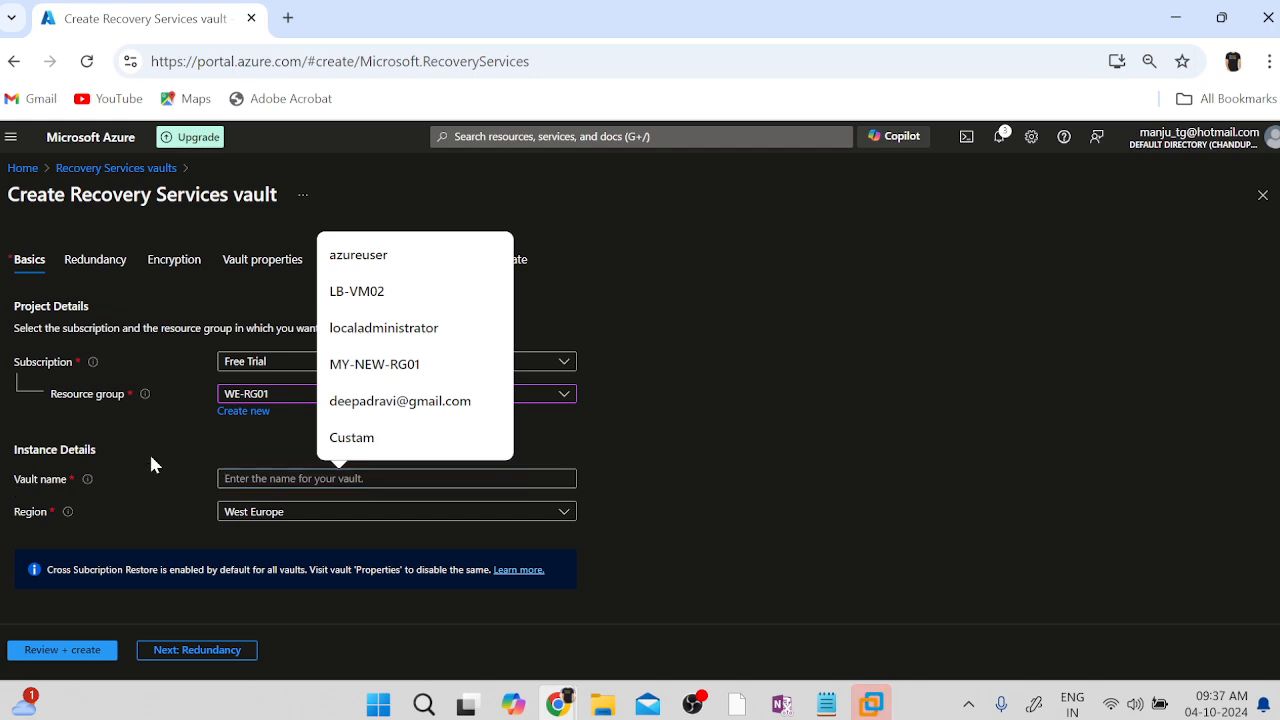
mouse_move(88, 480)
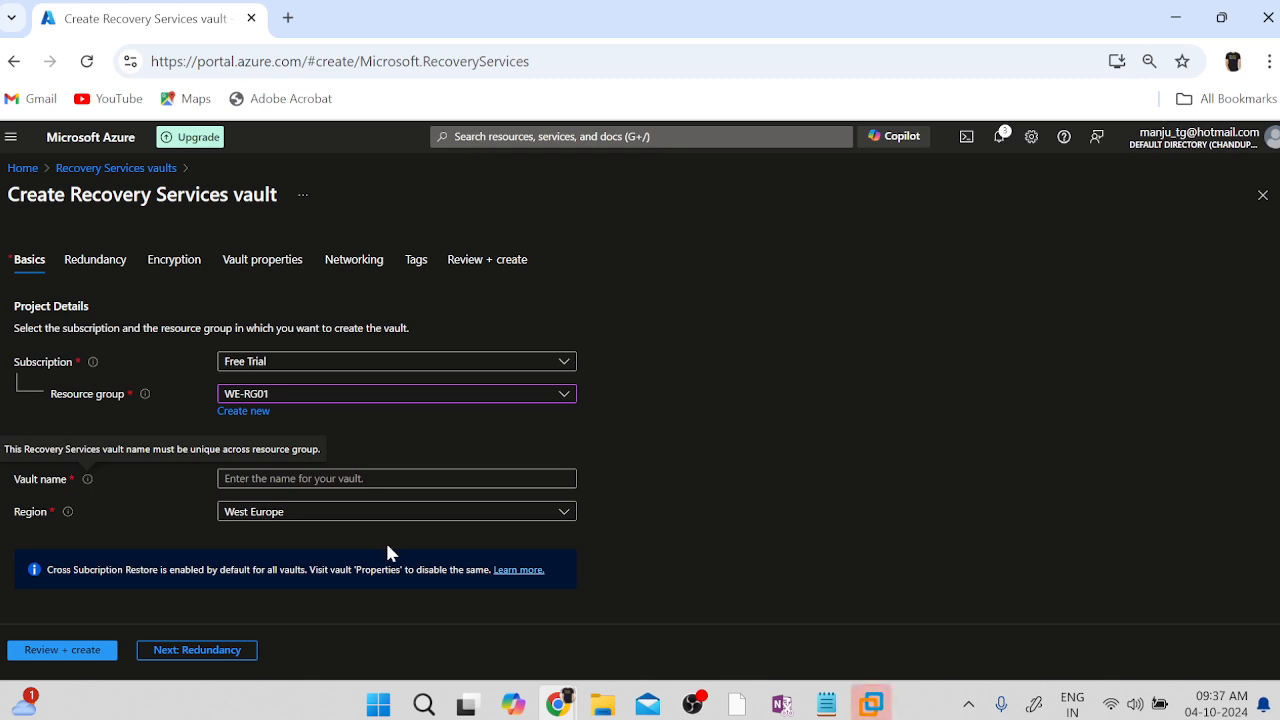
click(310, 484)
text(w)
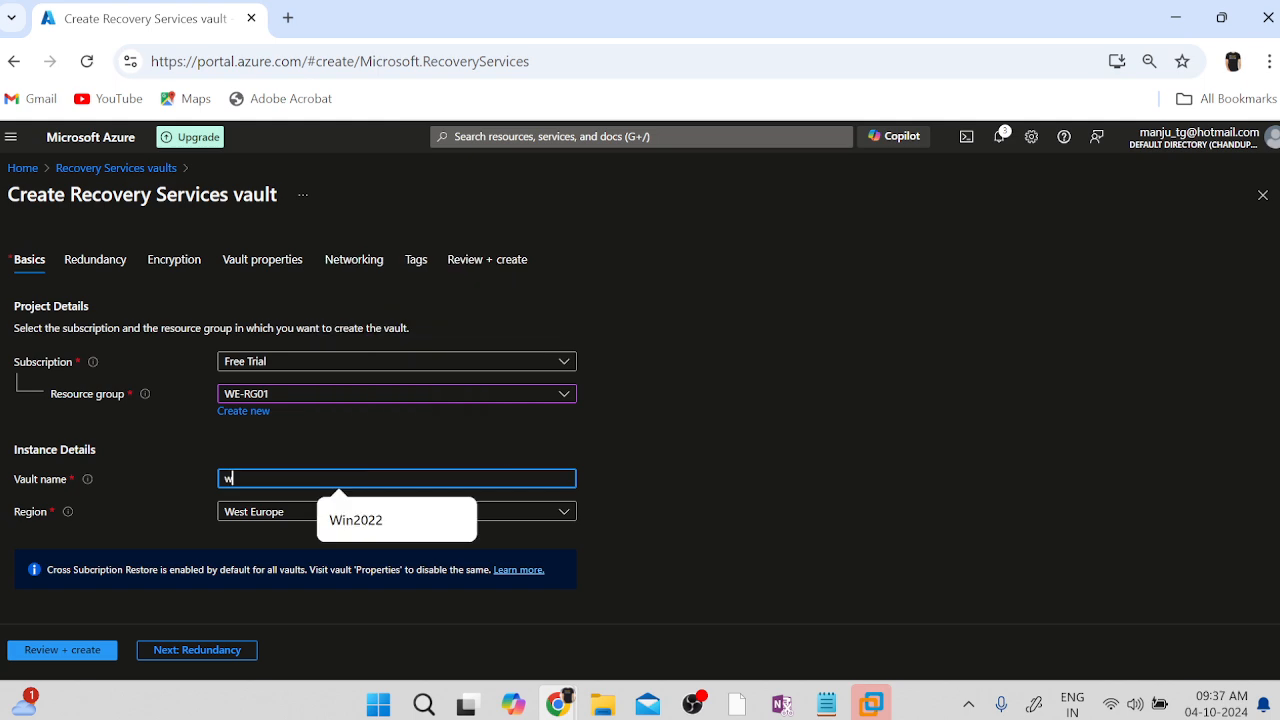
text(e-)
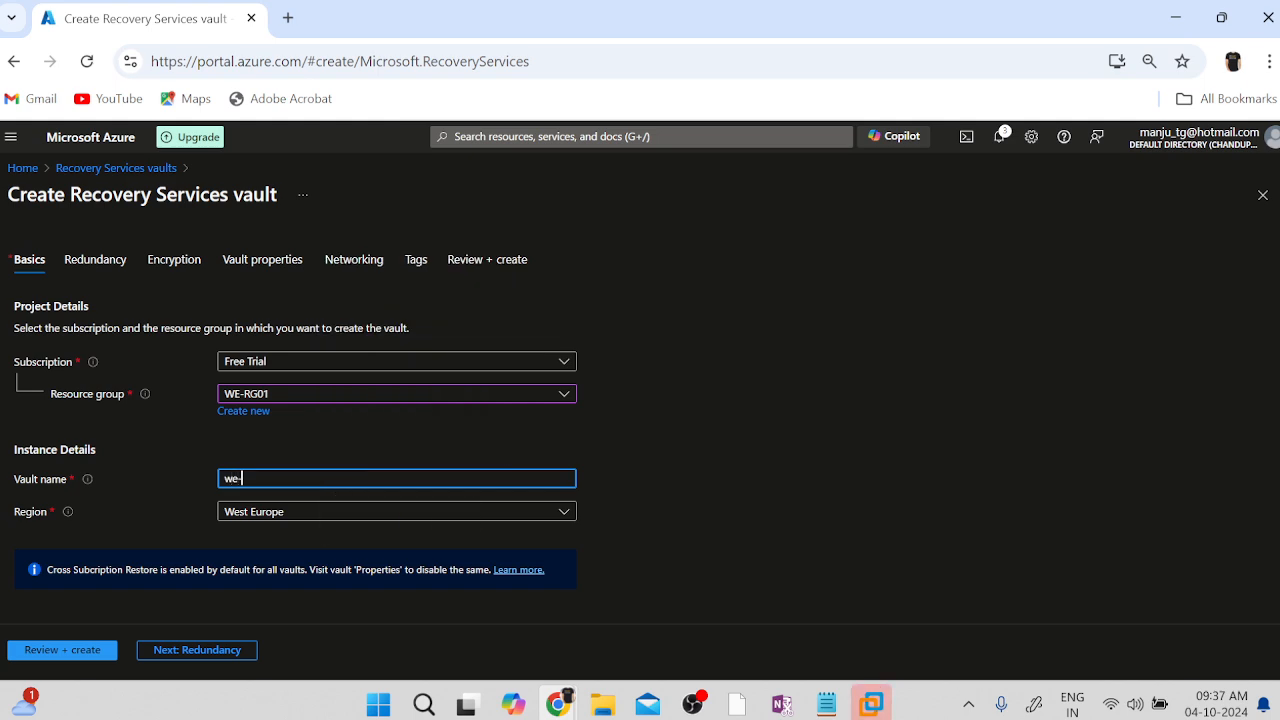
text(rsv01)
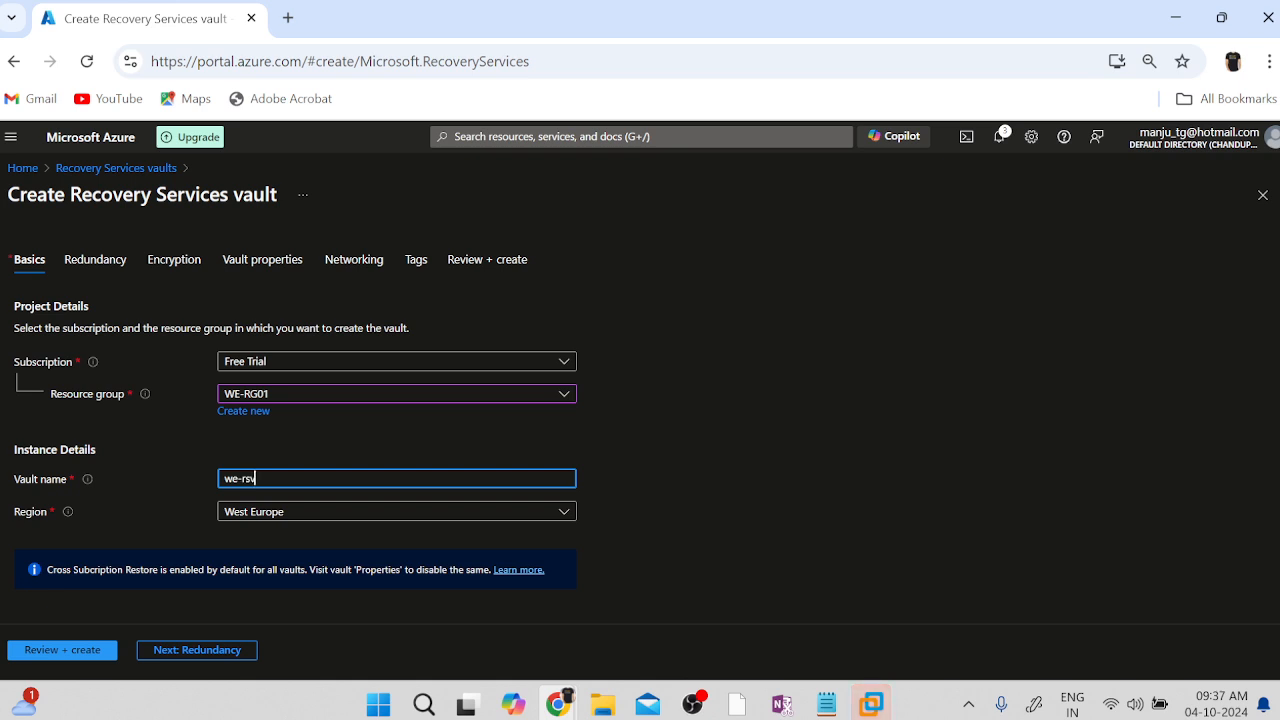
click(741, 541)
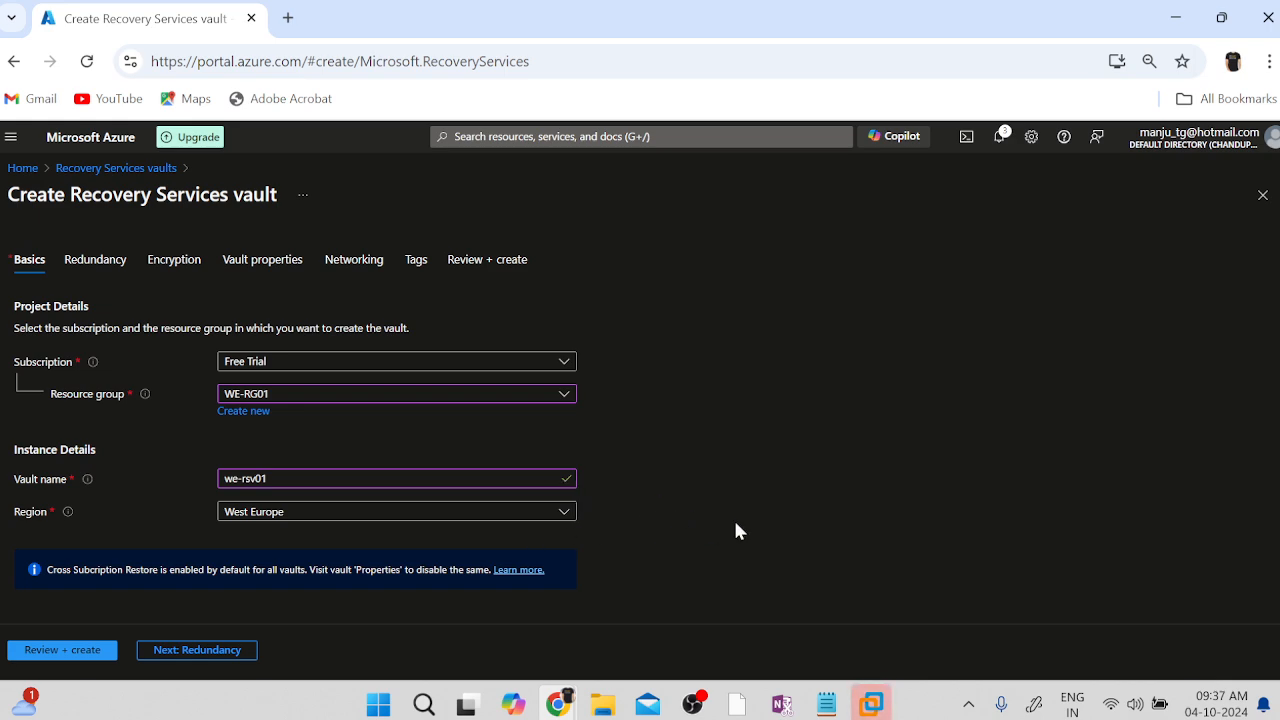
Step: Set the vault's backup storage redundancy to Geo-redundant
click(183, 655)
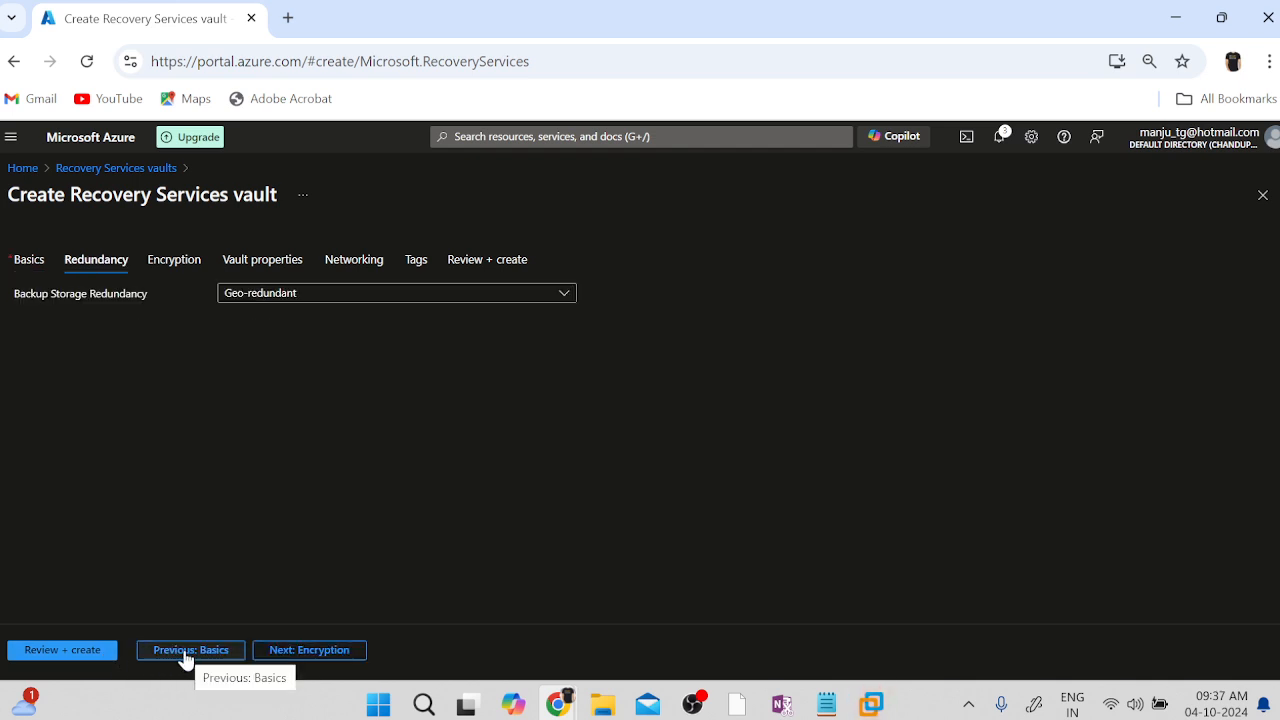
click(324, 298)
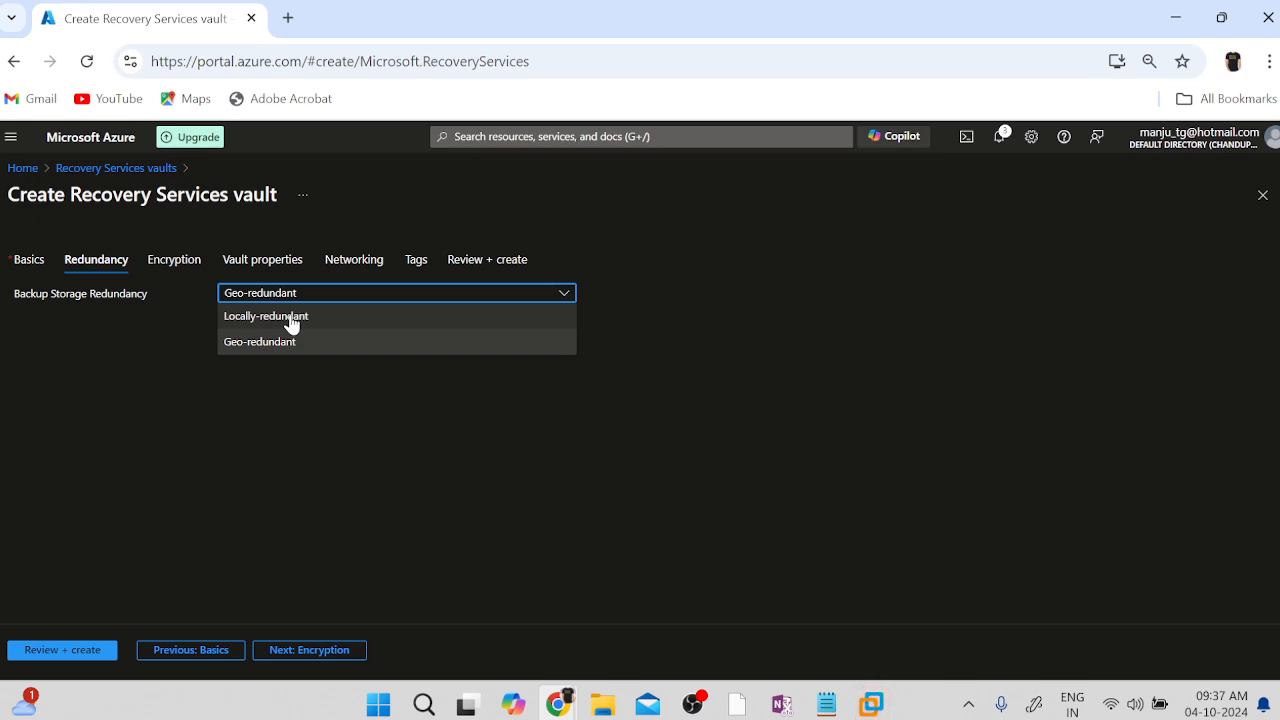
click(271, 345)
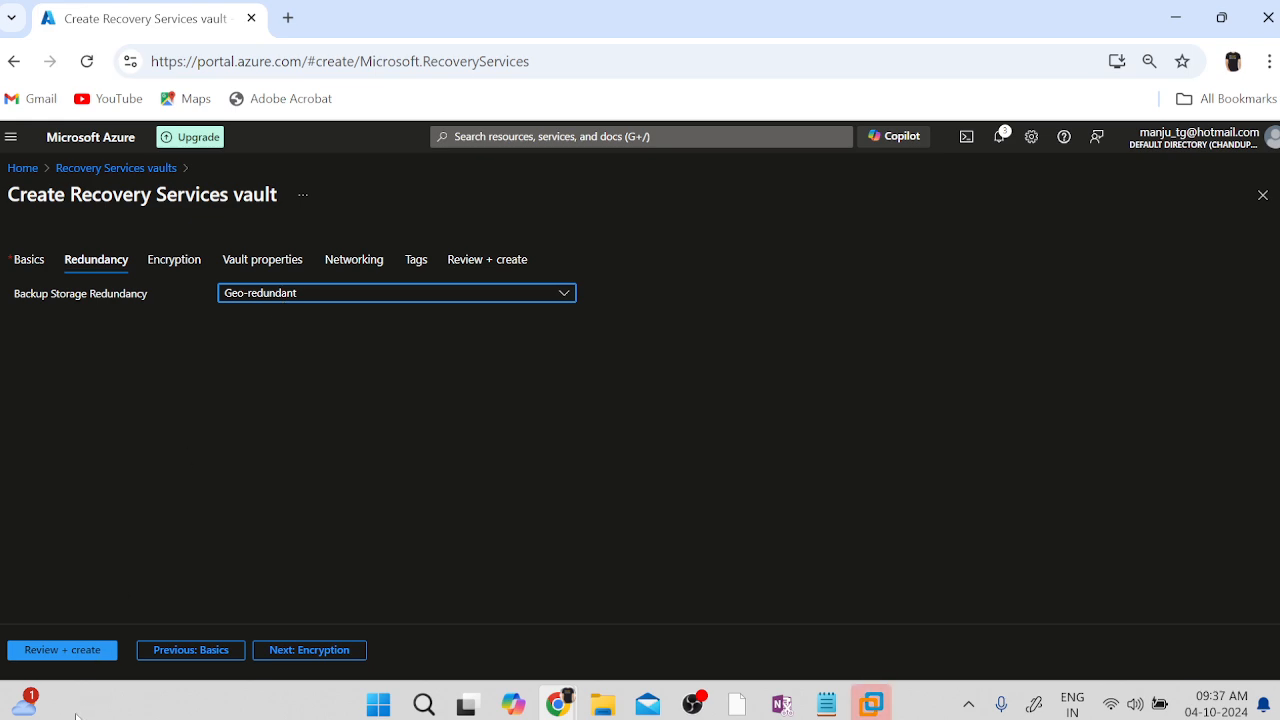
click(276, 662)
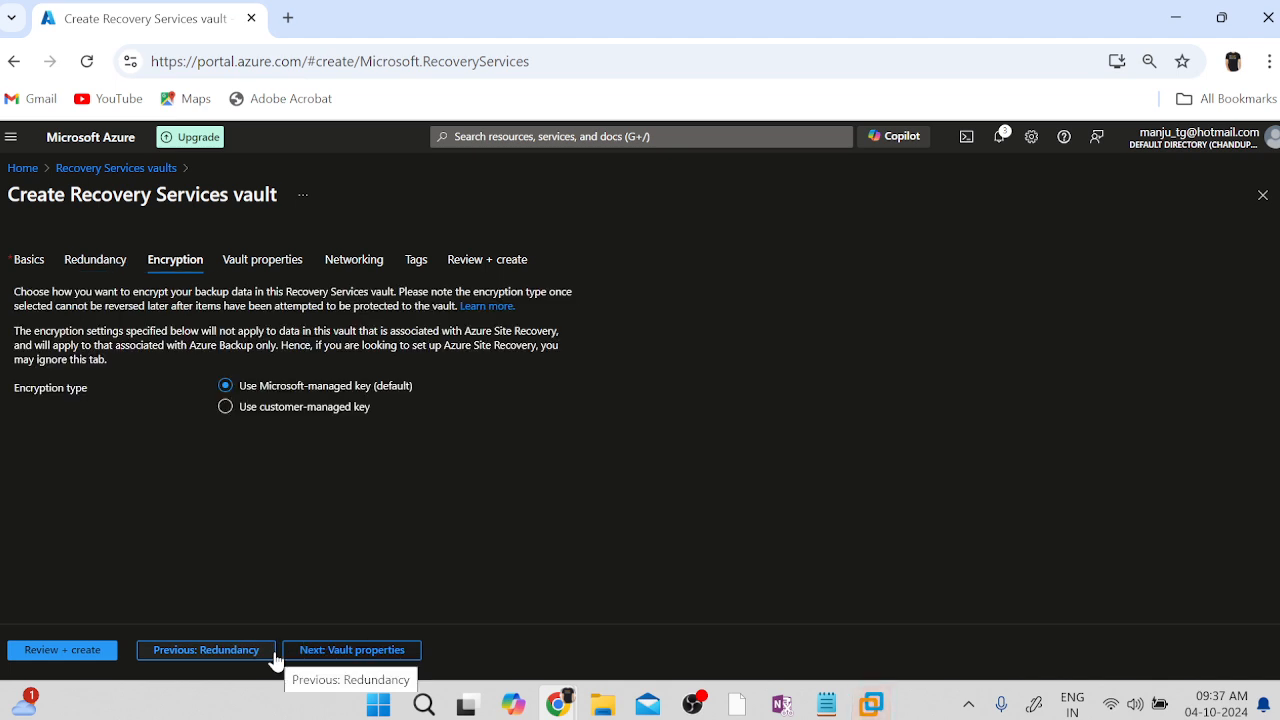
click(276, 655)
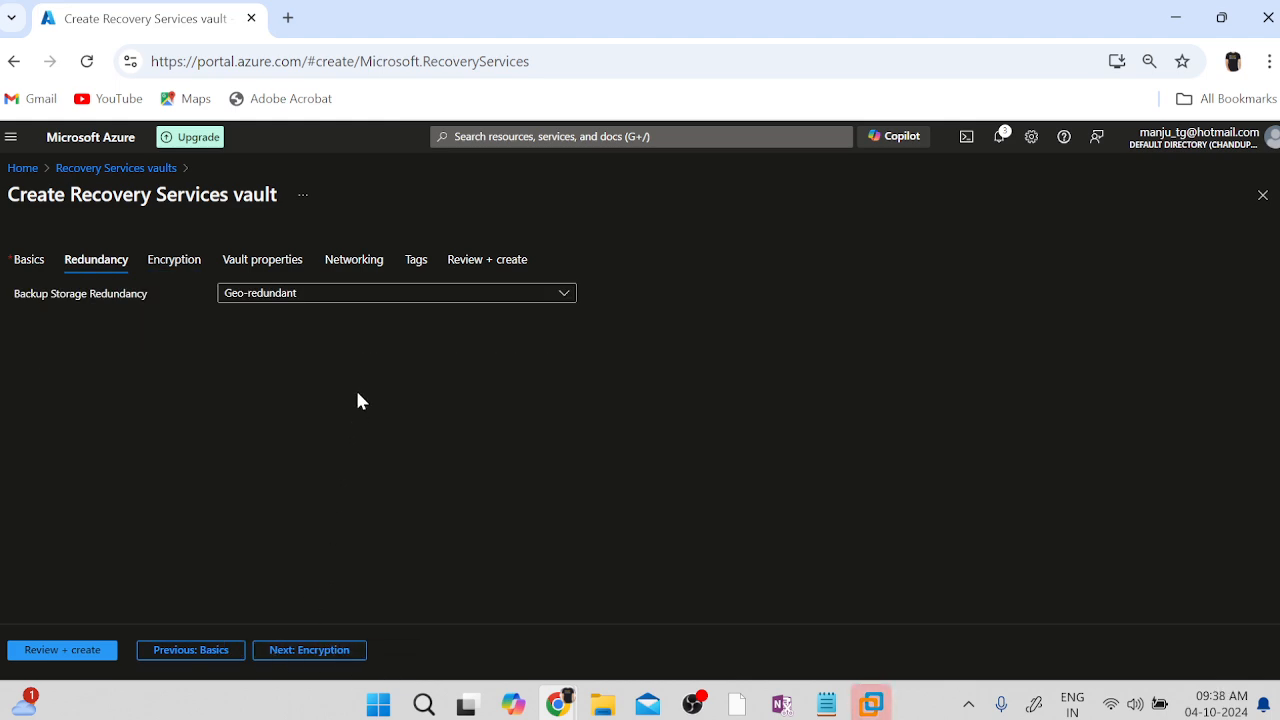
click(366, 298)
click(366, 306)
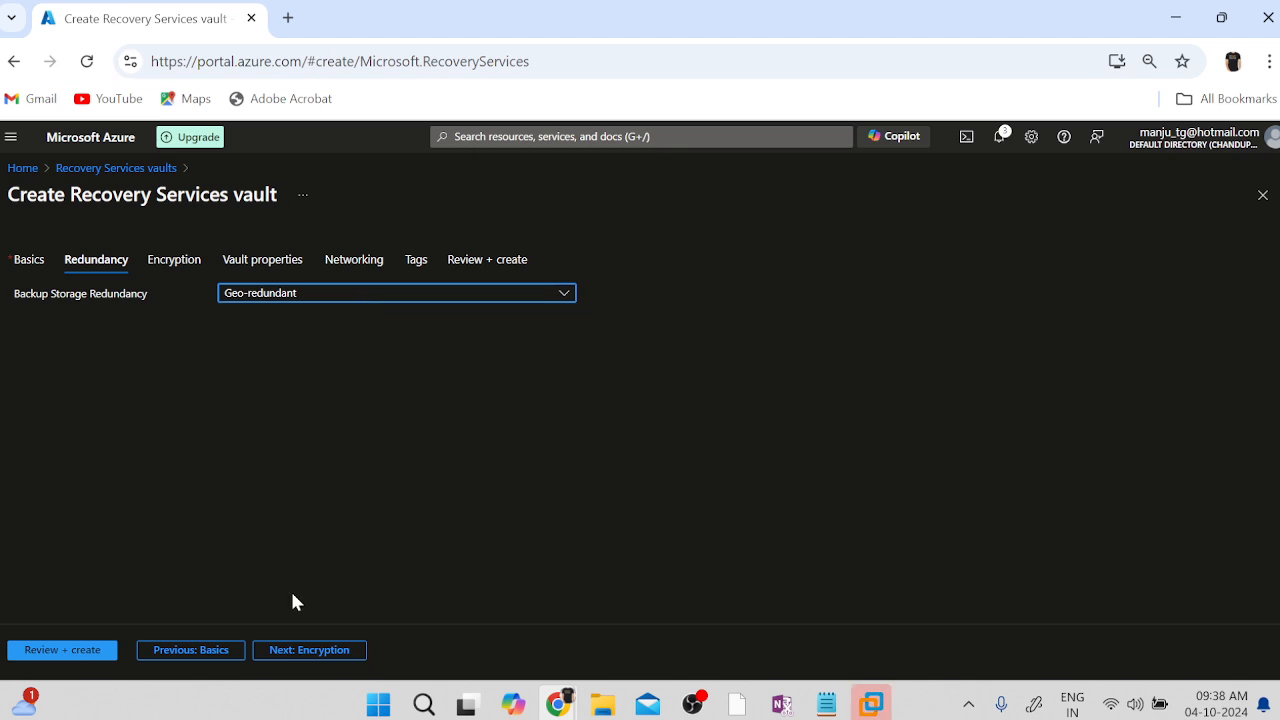
Step: Go through the encryption, vault properties, networking and tags settings, keeping the Microsoft-managed key and public access from all networks
click(285, 654)
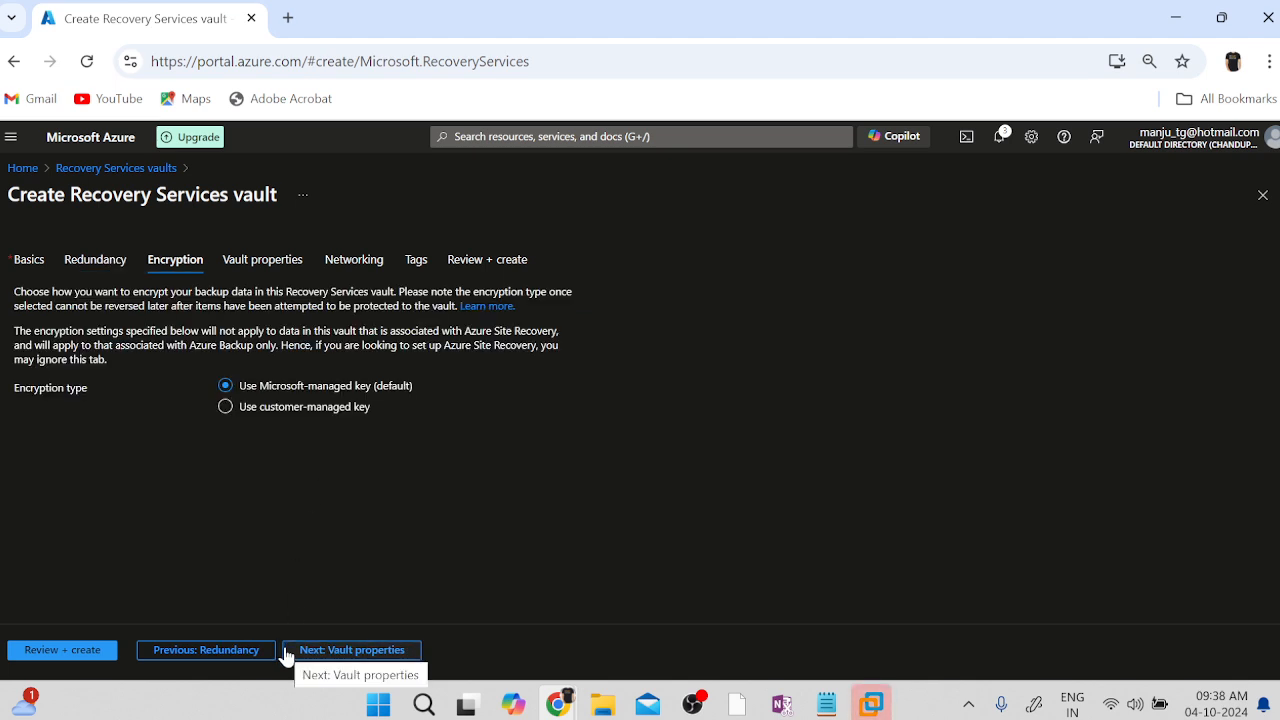
click(285, 654)
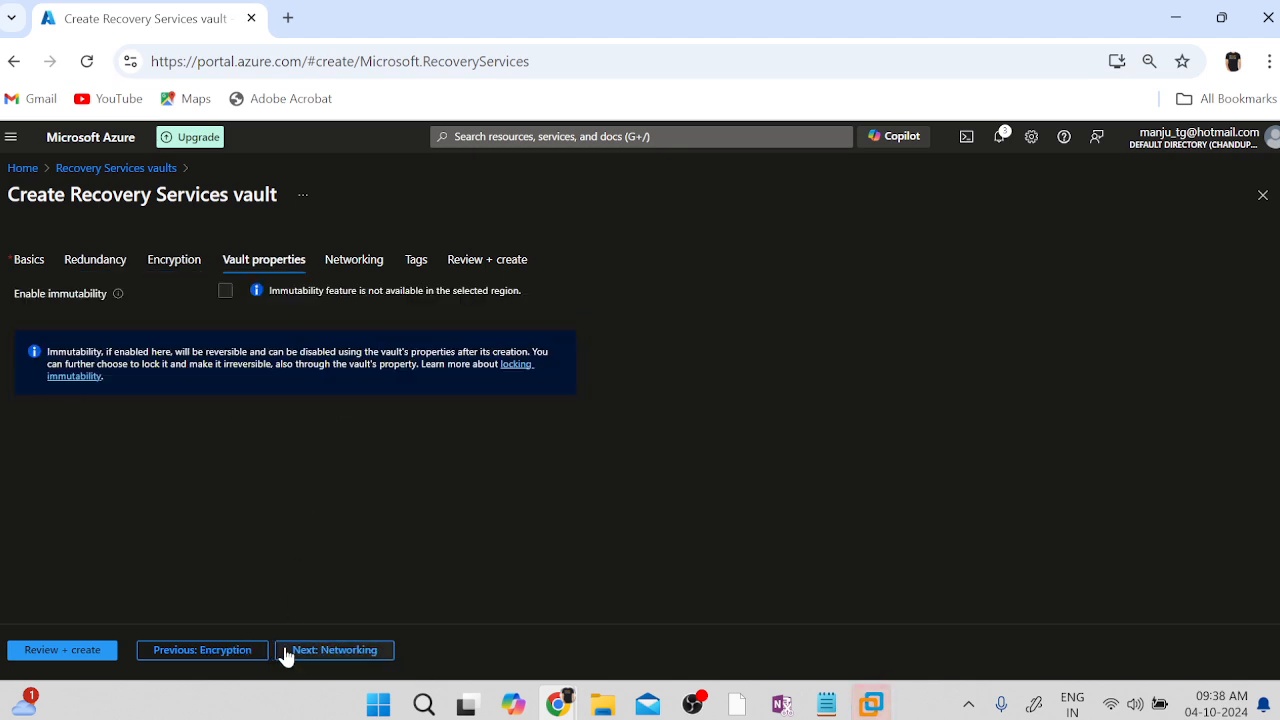
click(285, 654)
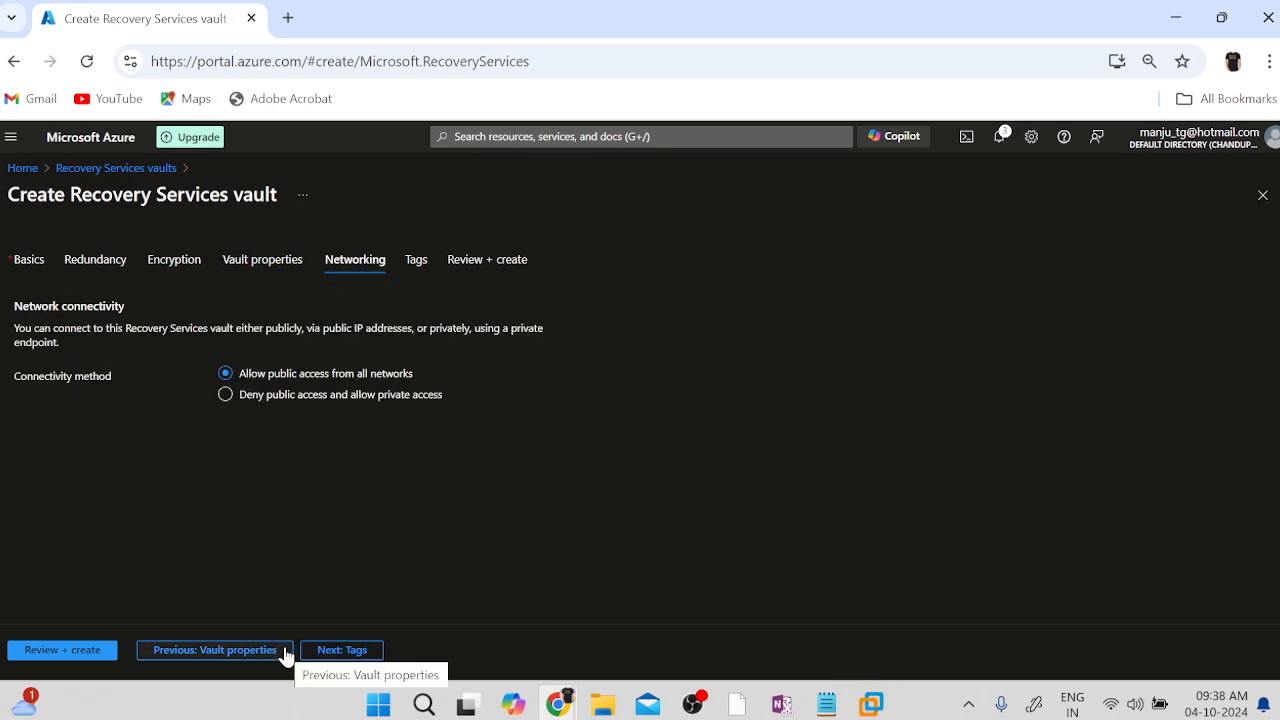
click(285, 654)
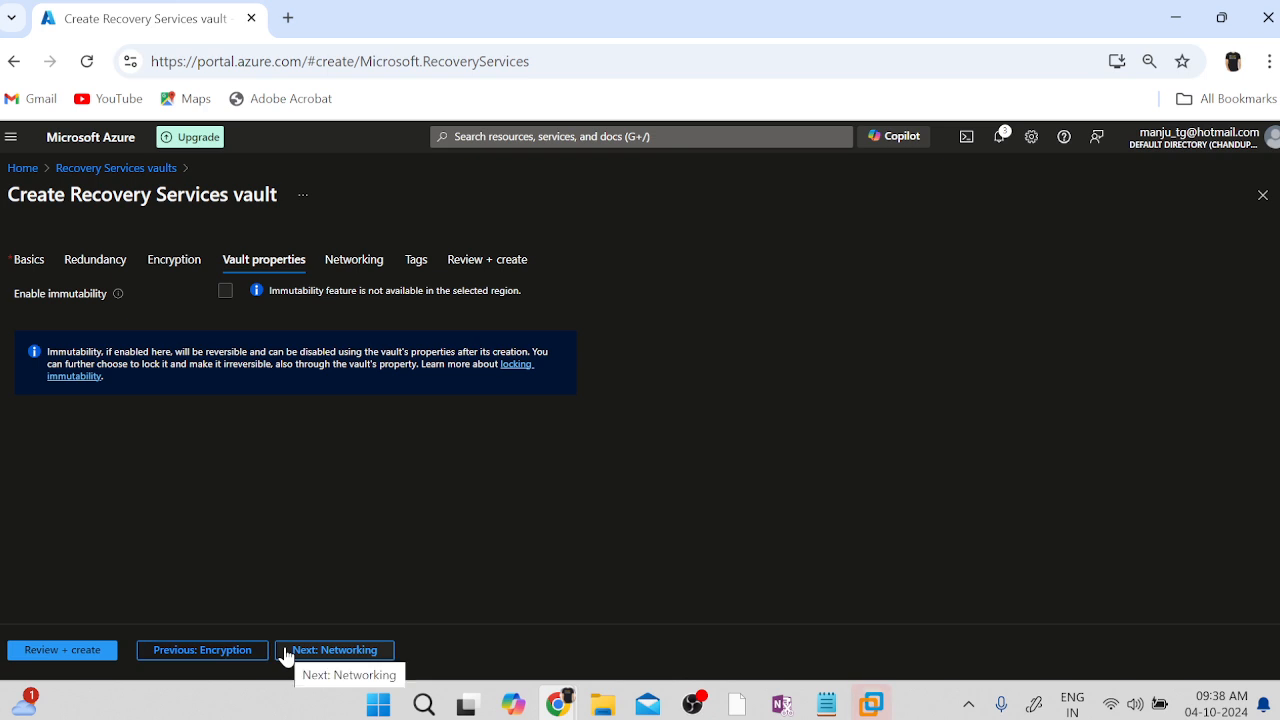
click(285, 654)
click(343, 652)
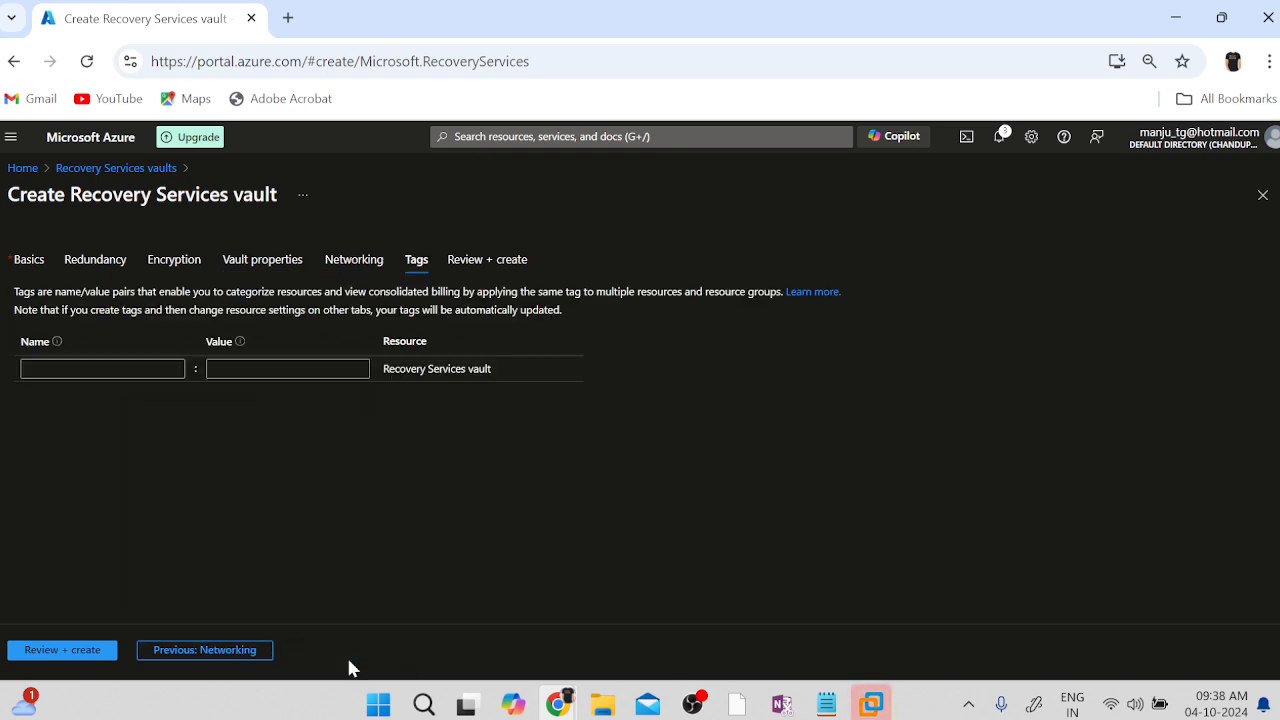
click(238, 654)
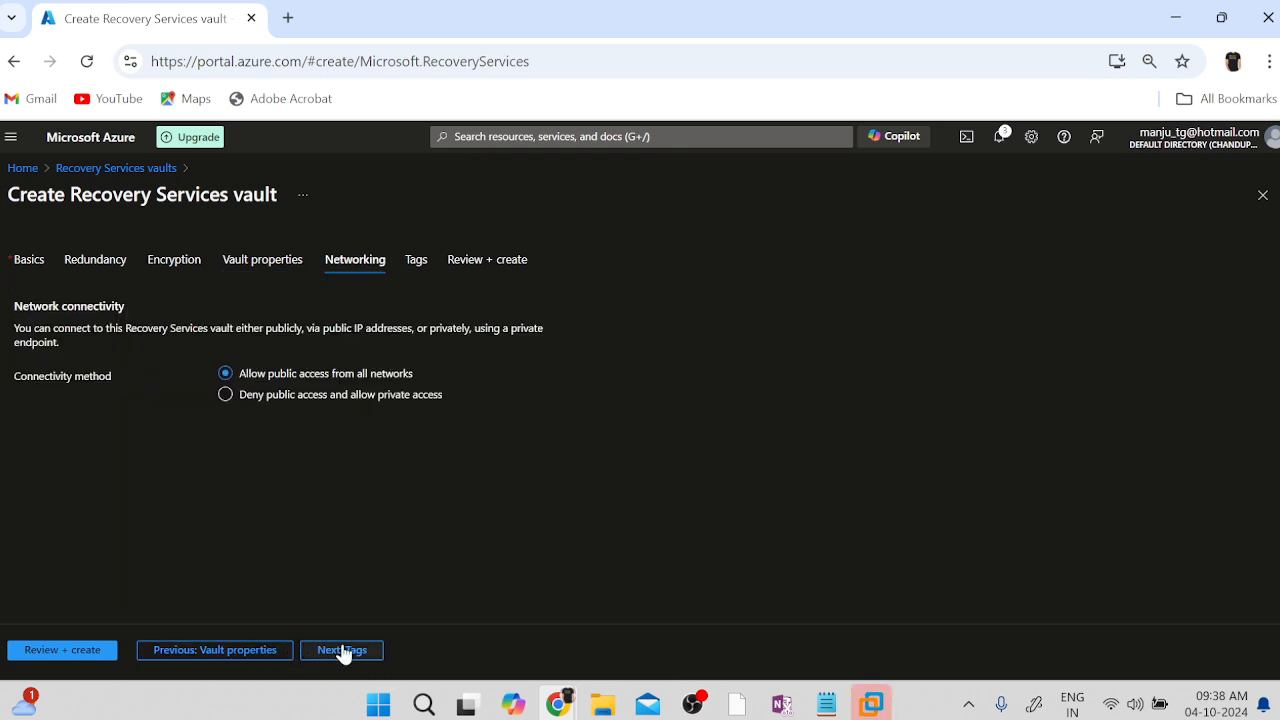
click(343, 652)
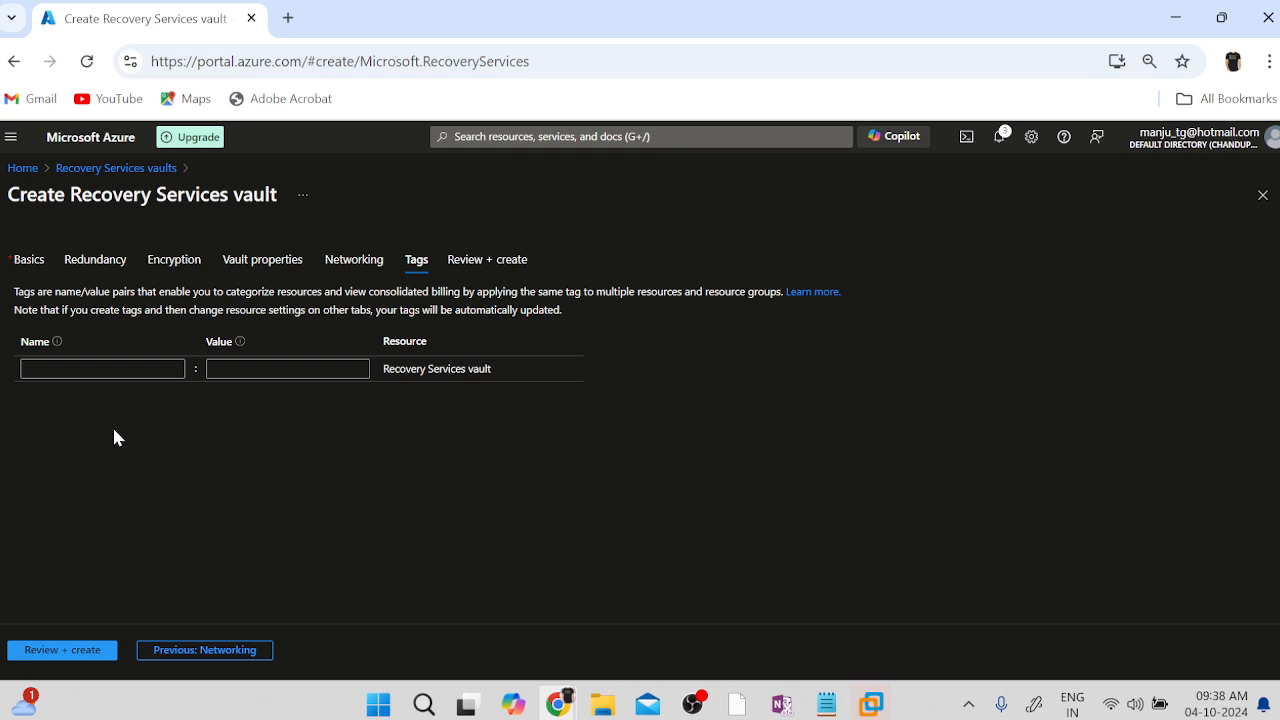
Step: Review the vault's configuration summary, submit its creation and check the portal notifications
click(86, 650)
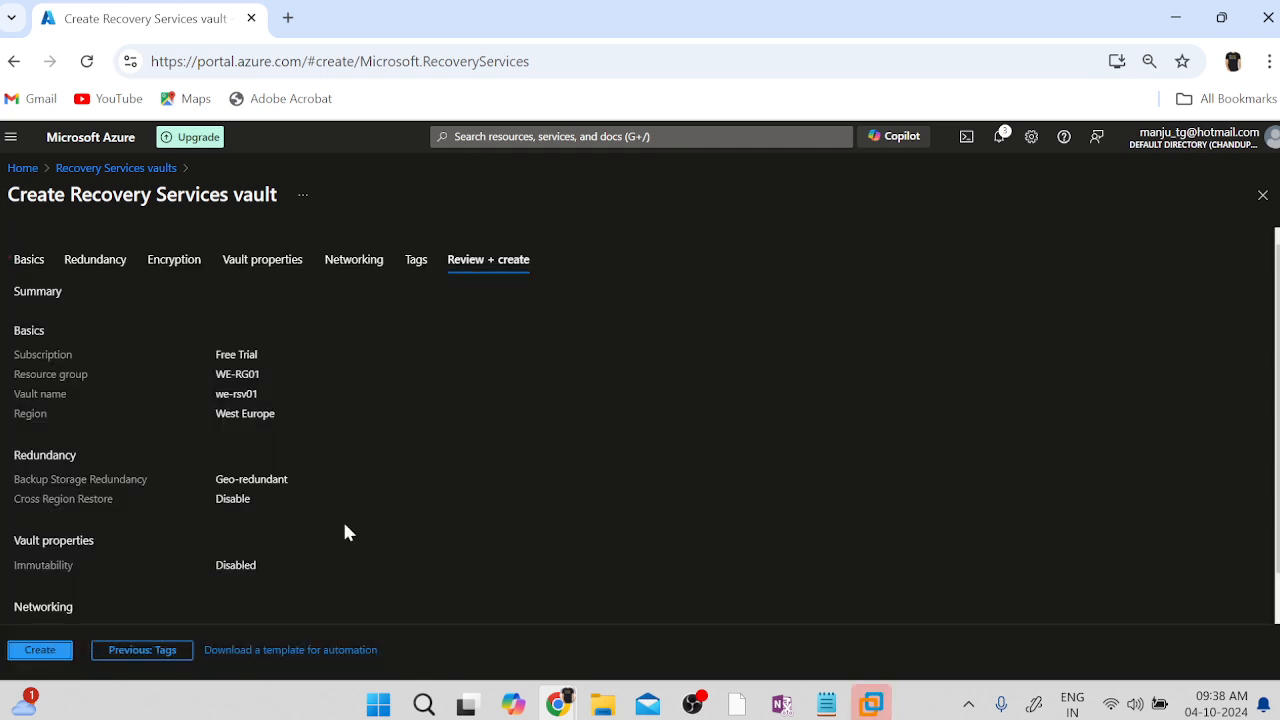
click(38, 652)
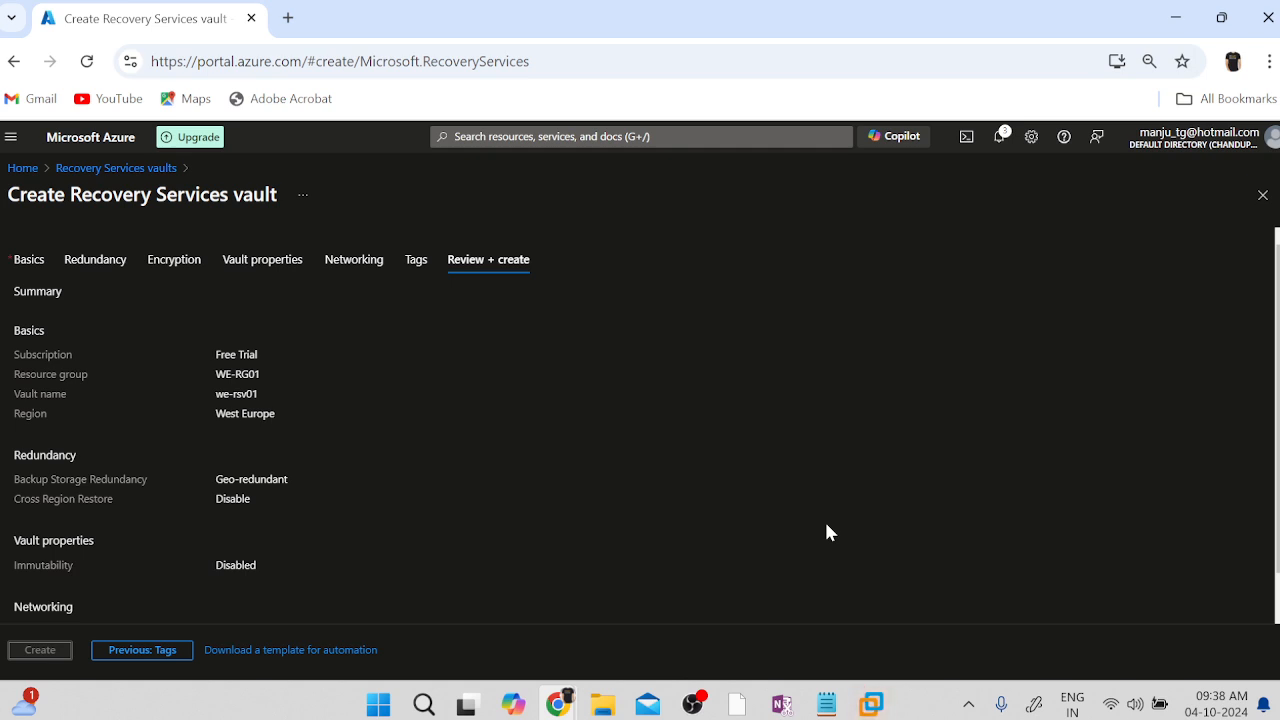
click(999, 140)
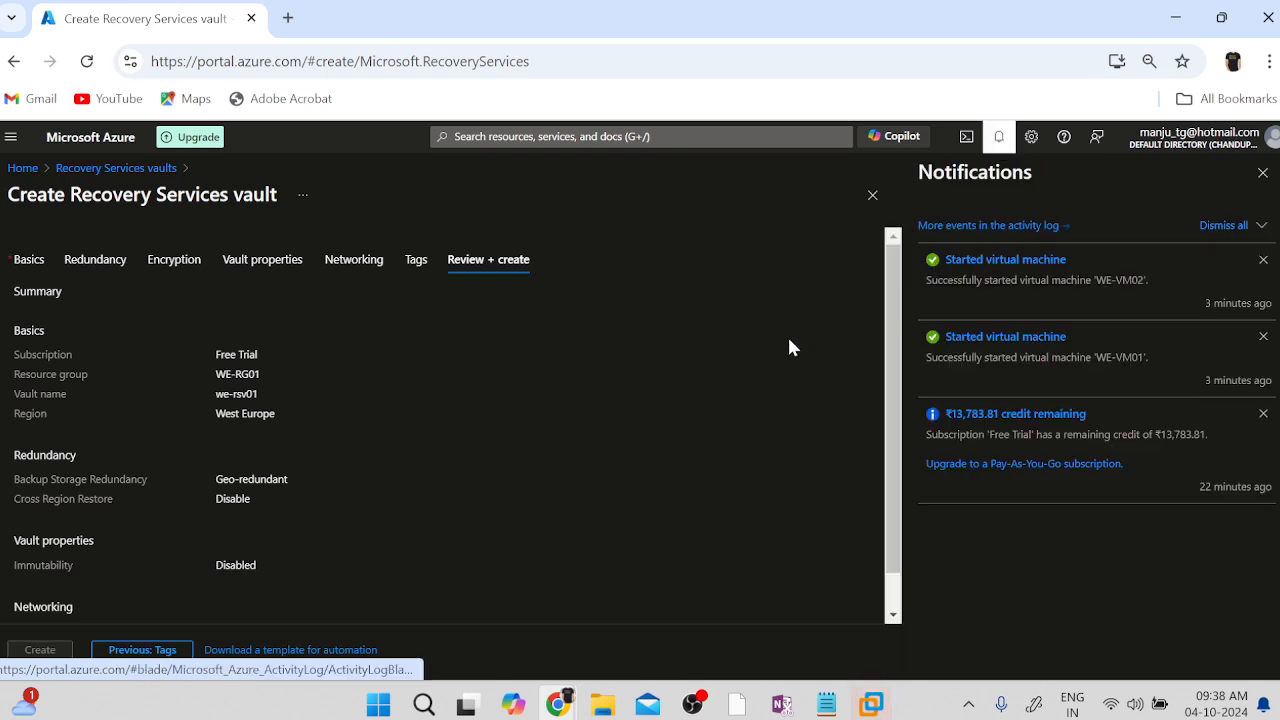
click(999, 137)
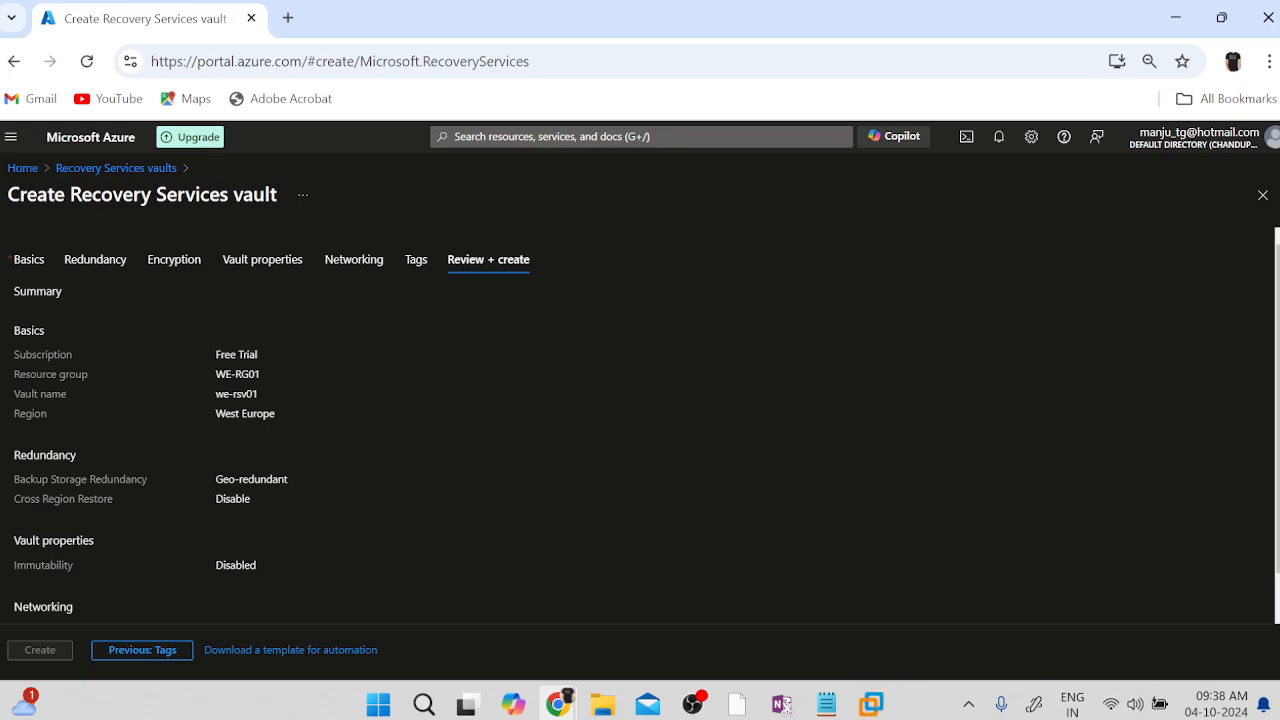
Step: Follow the vault's deployment progress in the portal notifications
key(alt+Tab)
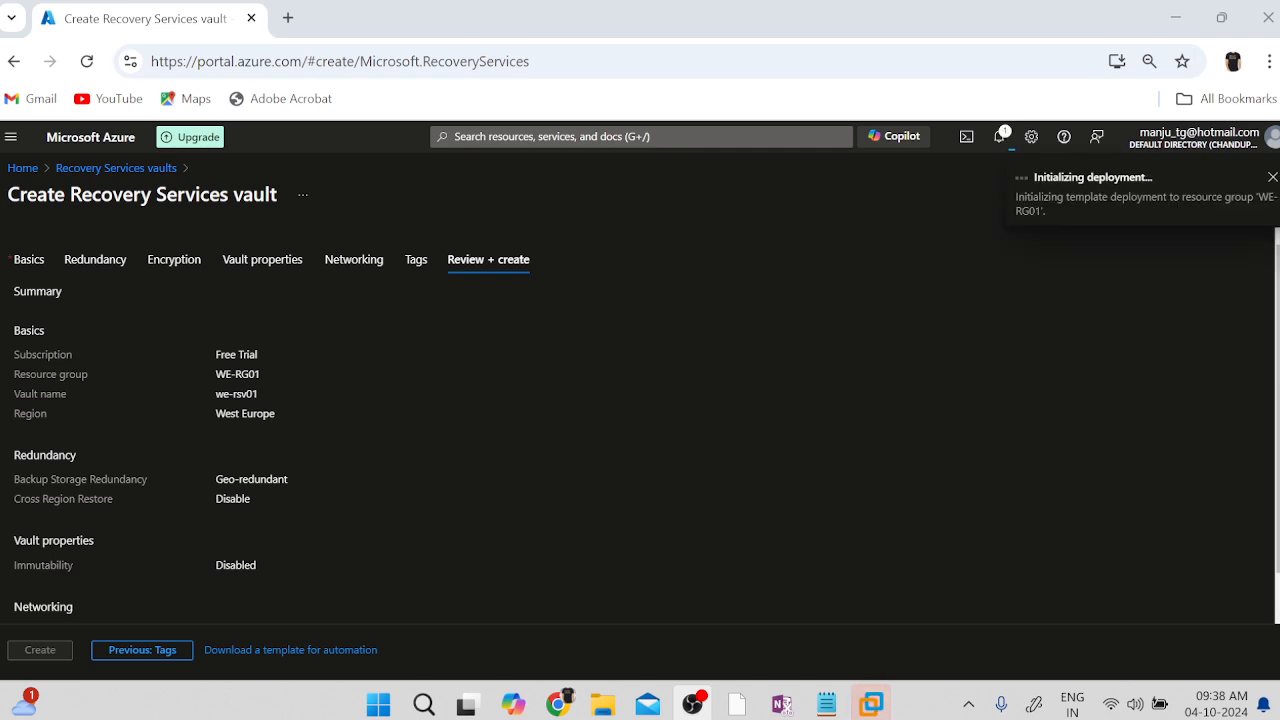
click(1001, 139)
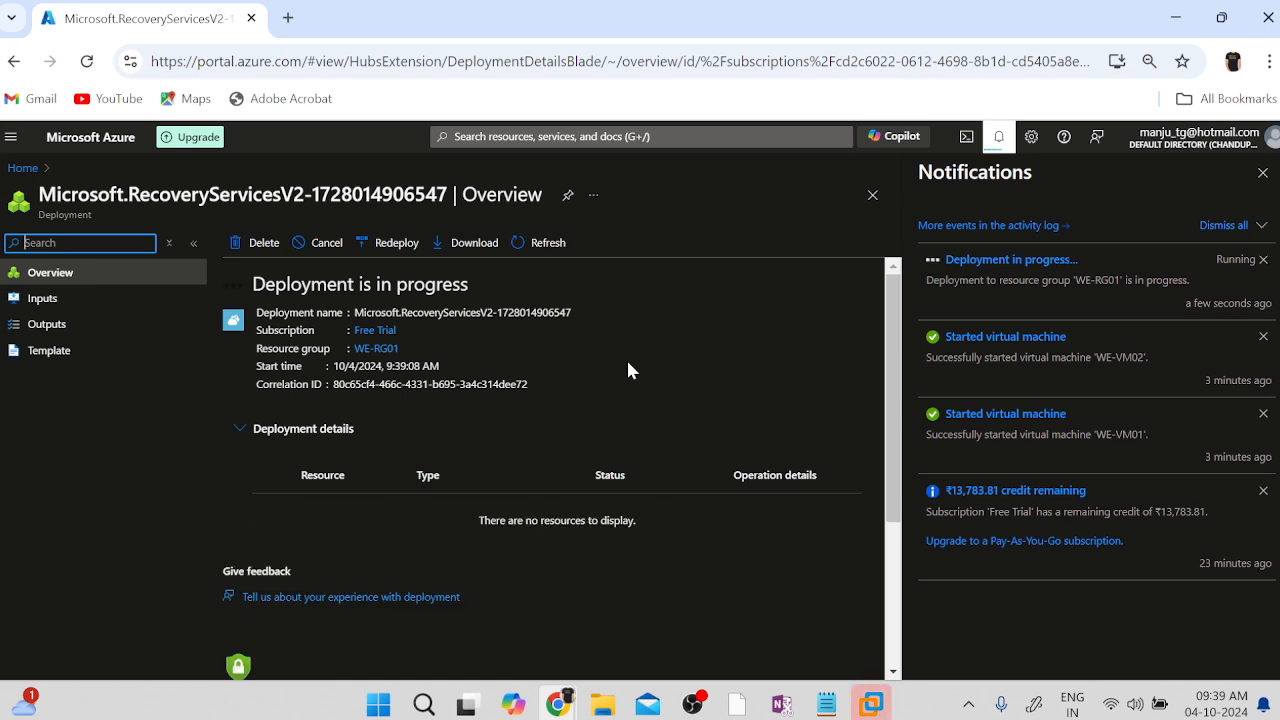
click(999, 138)
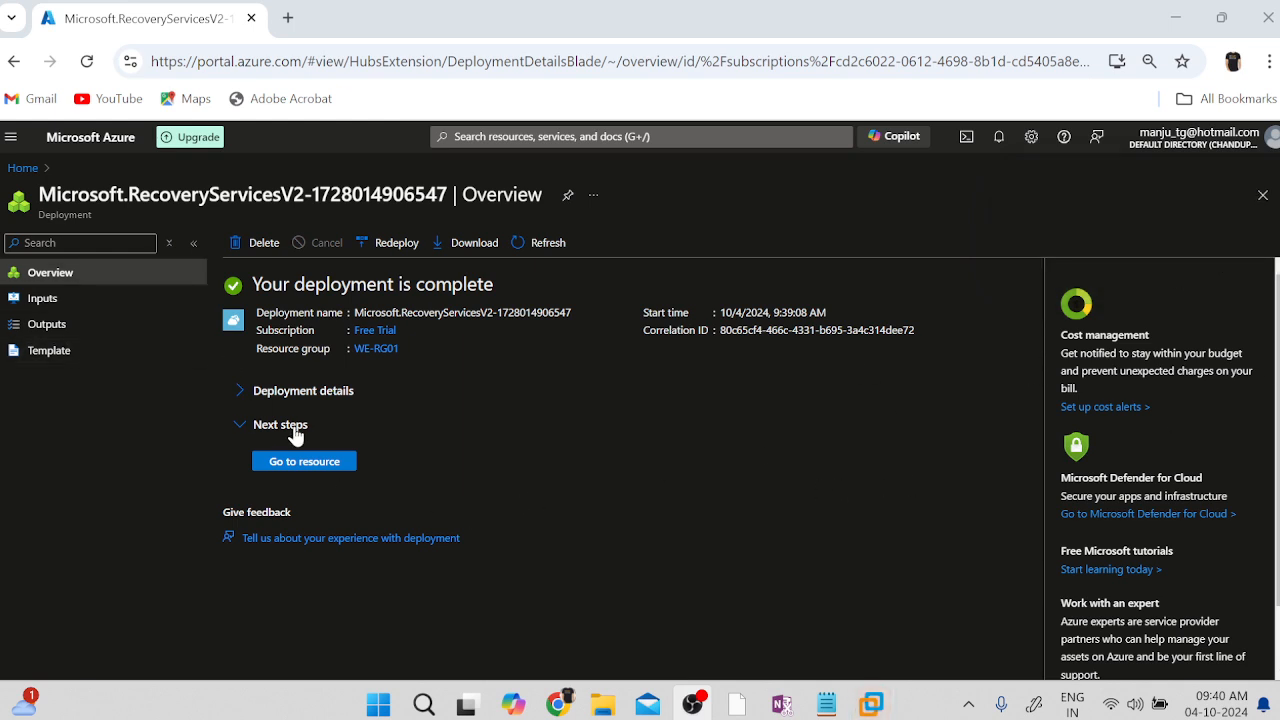
Step: Open the deployed resource, return to the list of Recovery Services vaults and open we-rsv01 from it with the vault list collapsed
click(308, 467)
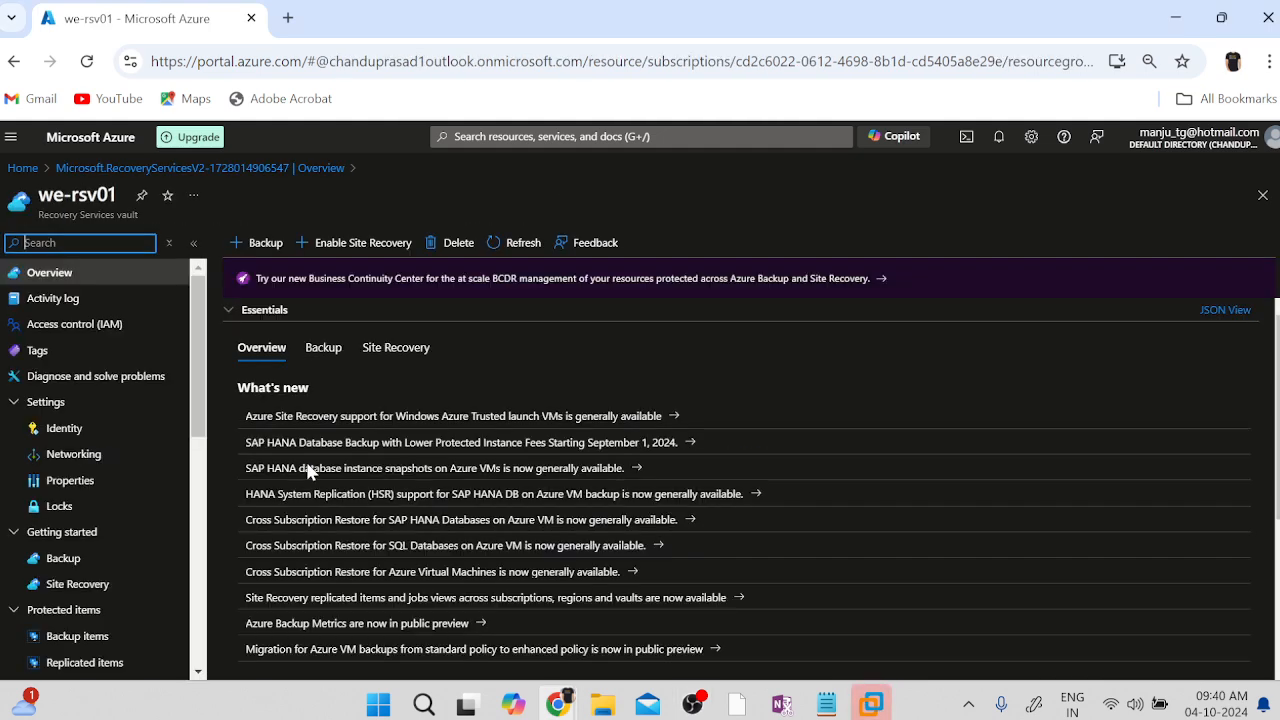
click(22, 168)
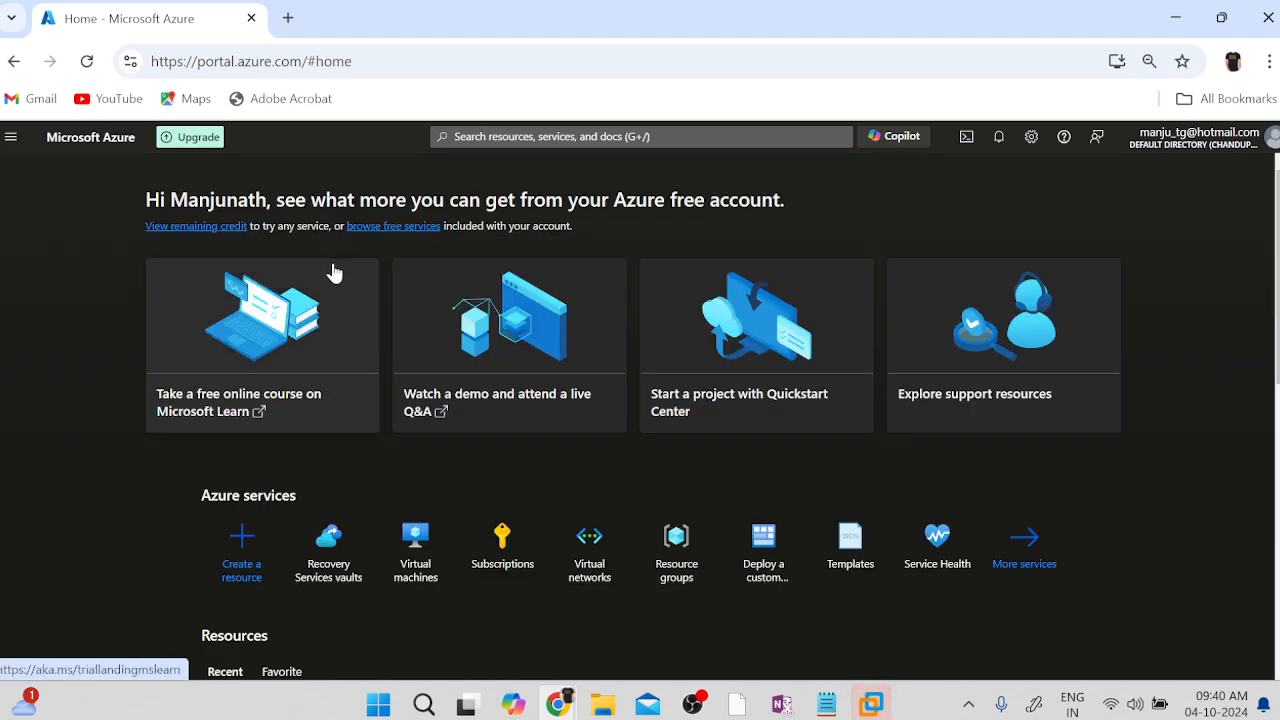
click(350, 576)
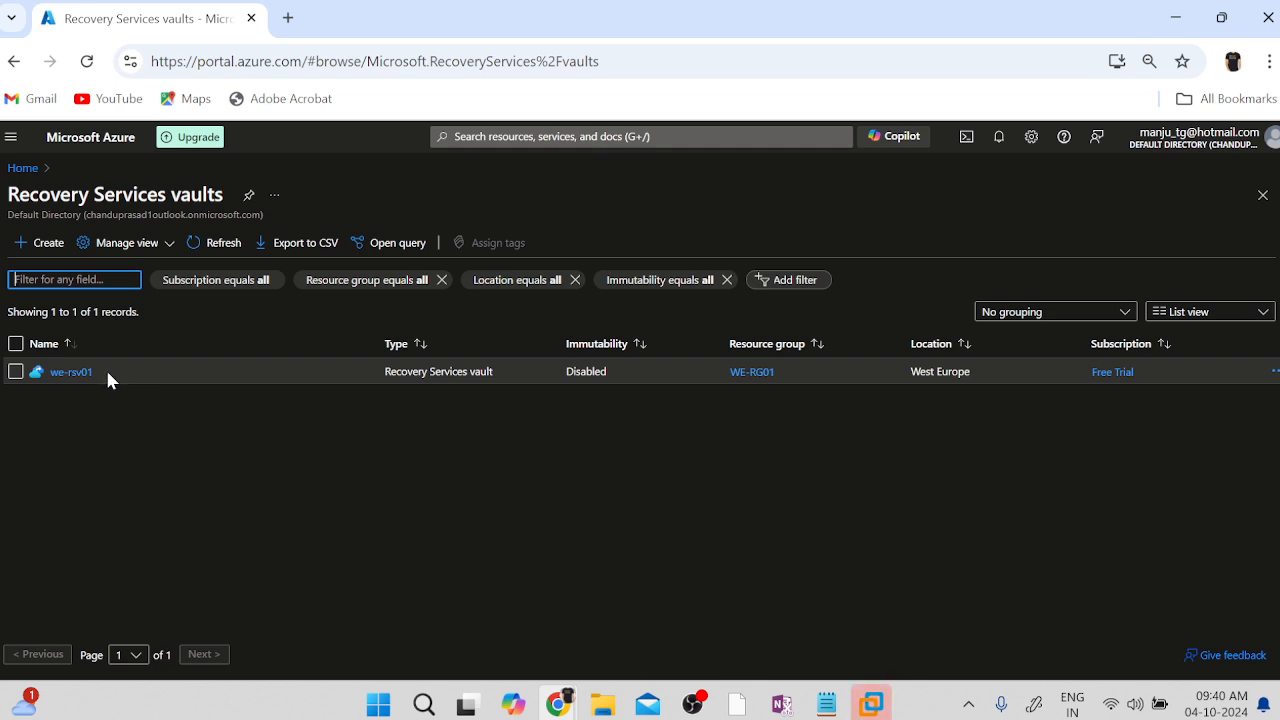
click(71, 372)
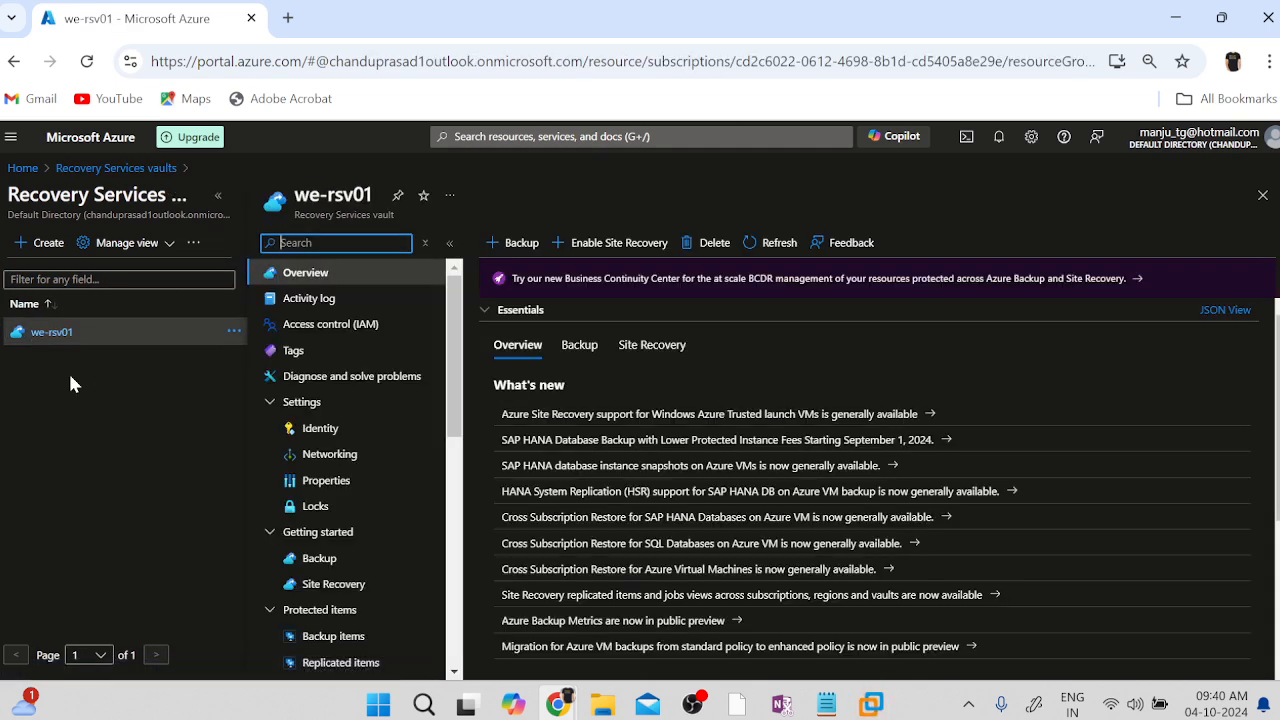
click(218, 198)
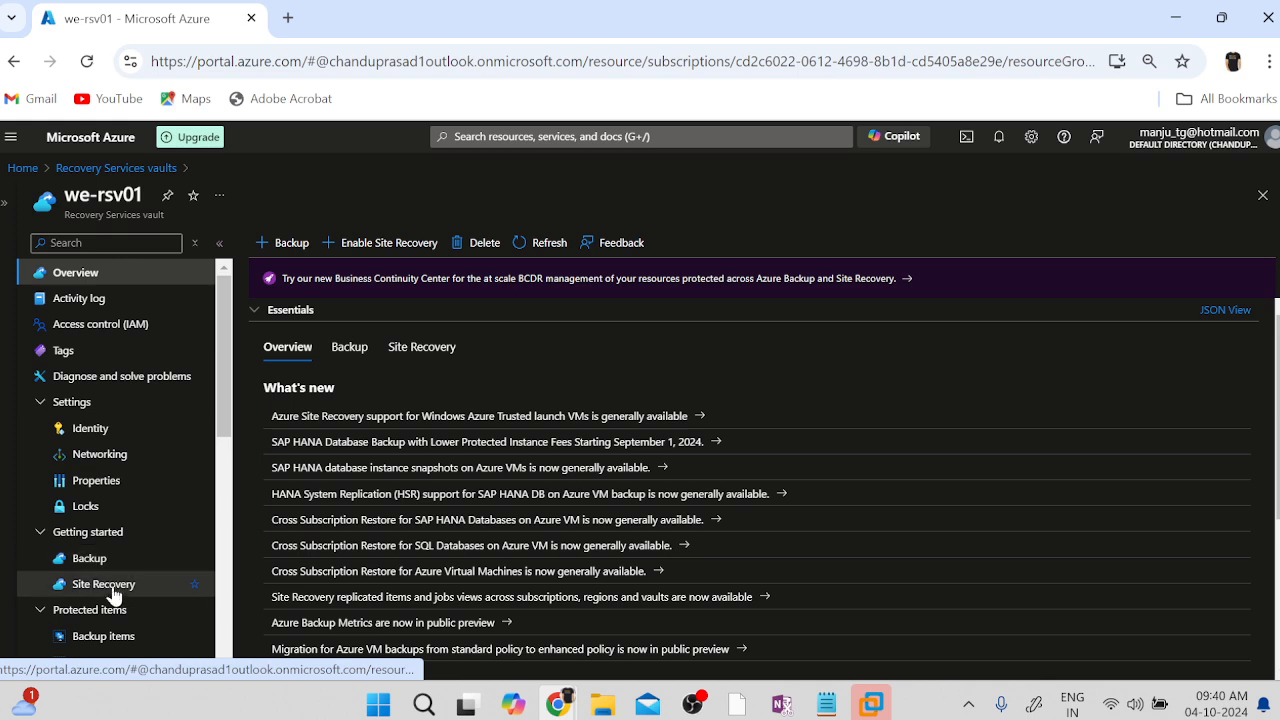
Step: Examine the vault's Overview, Backup and Site Recovery dashboards, including backup alerts, jobs, items, storage usage and network settings
scroll(113, 596, down, 3)
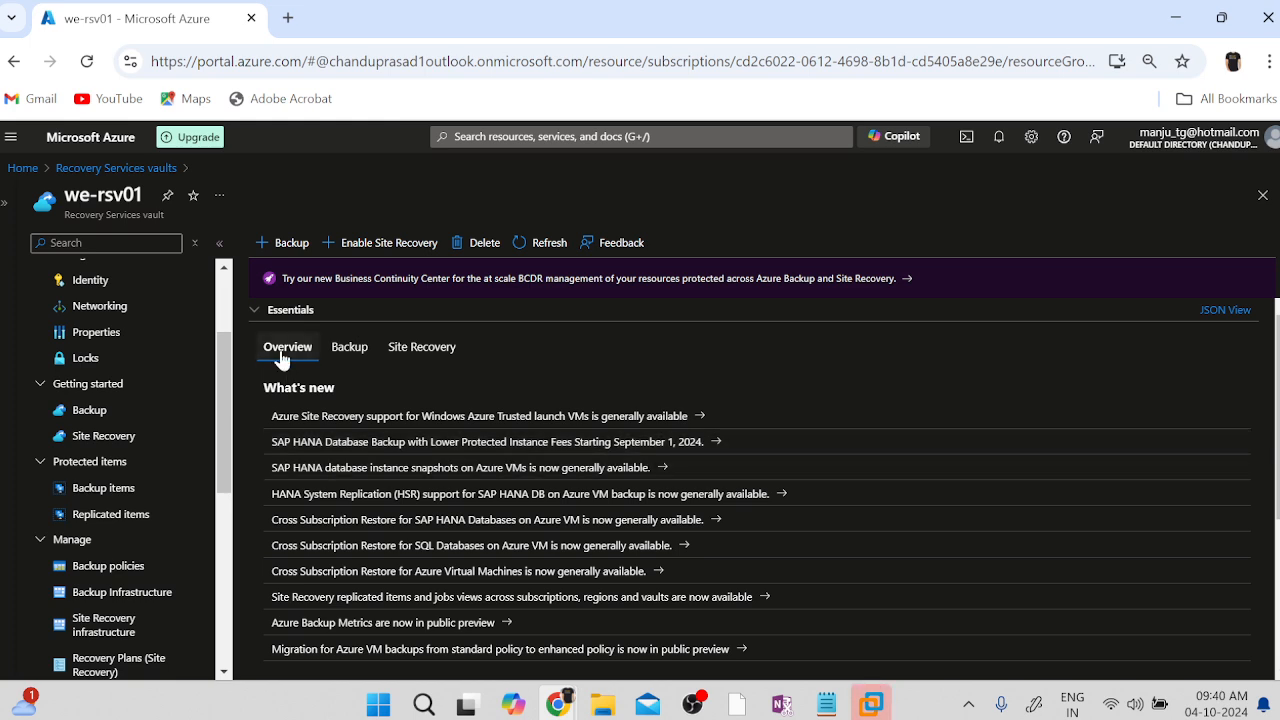
click(345, 350)
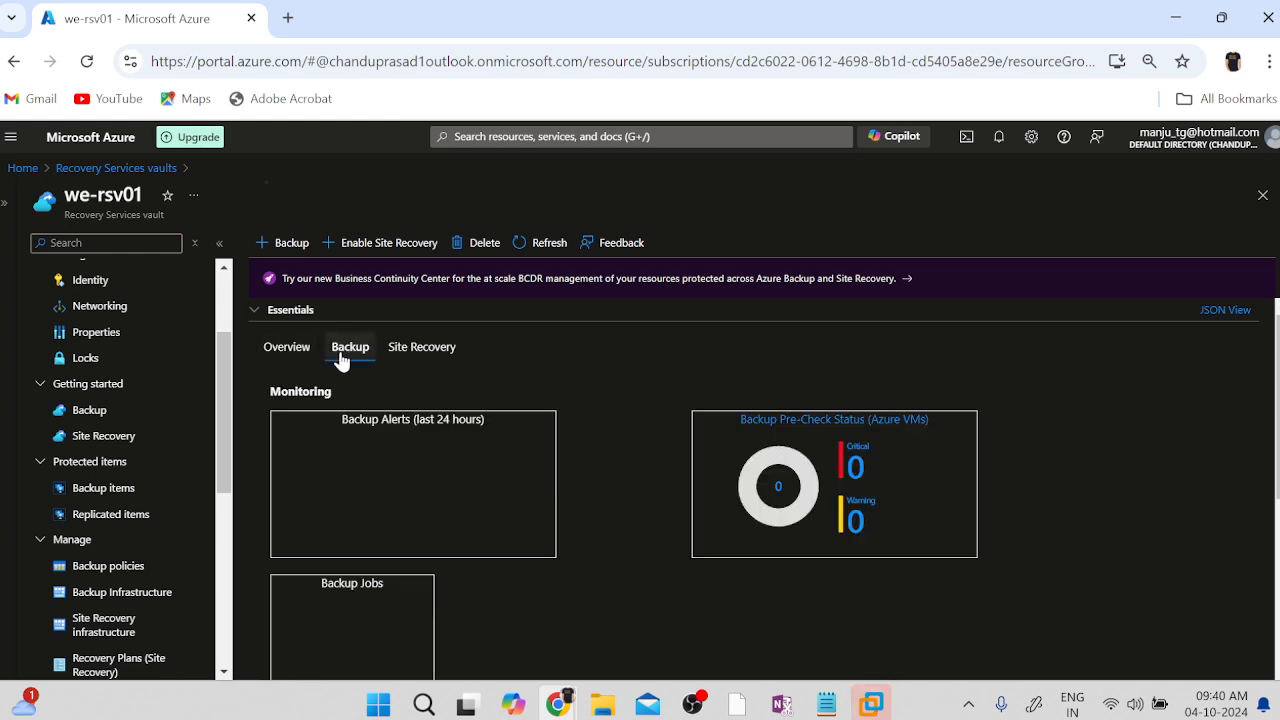
click(419, 357)
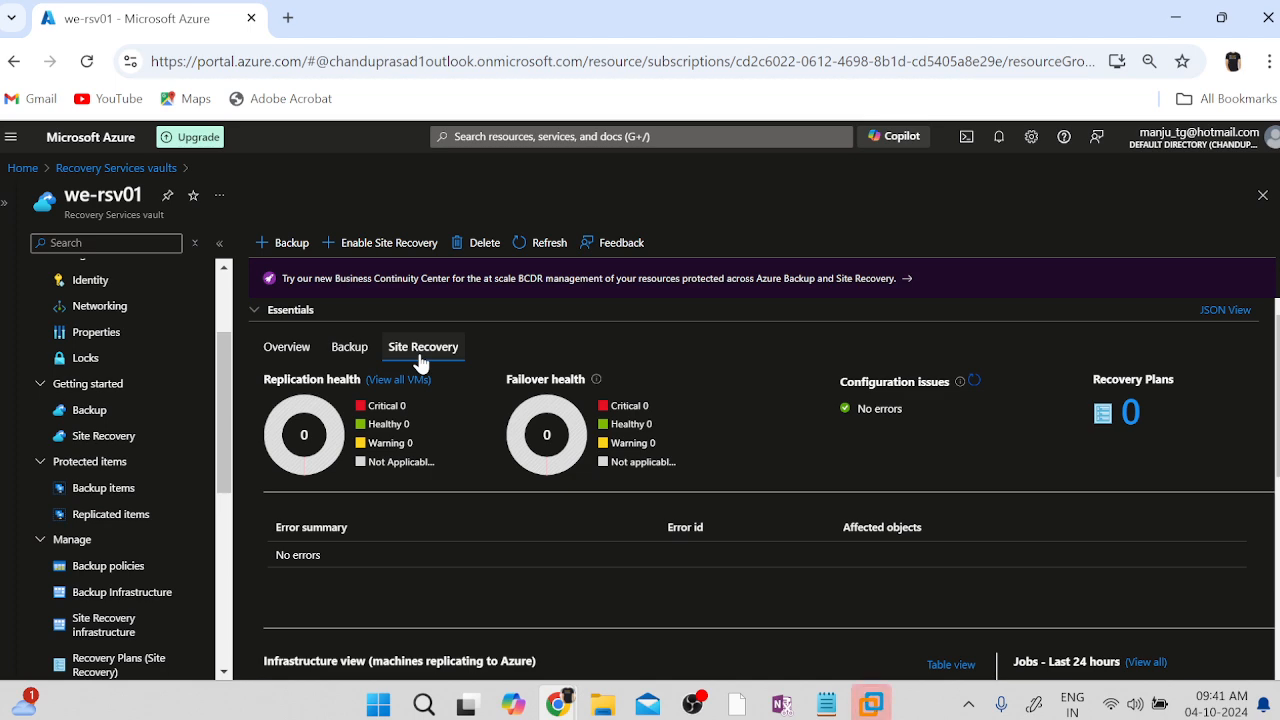
click(285, 350)
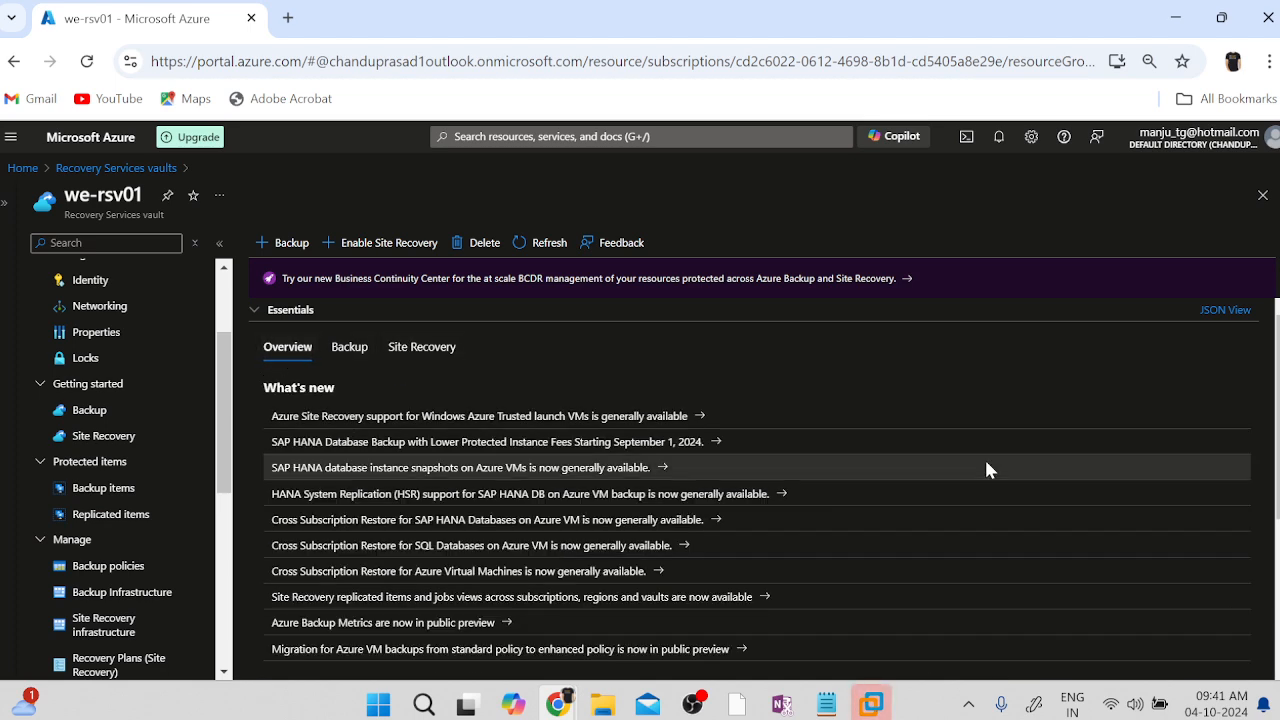
scroll(985, 462, down, 1)
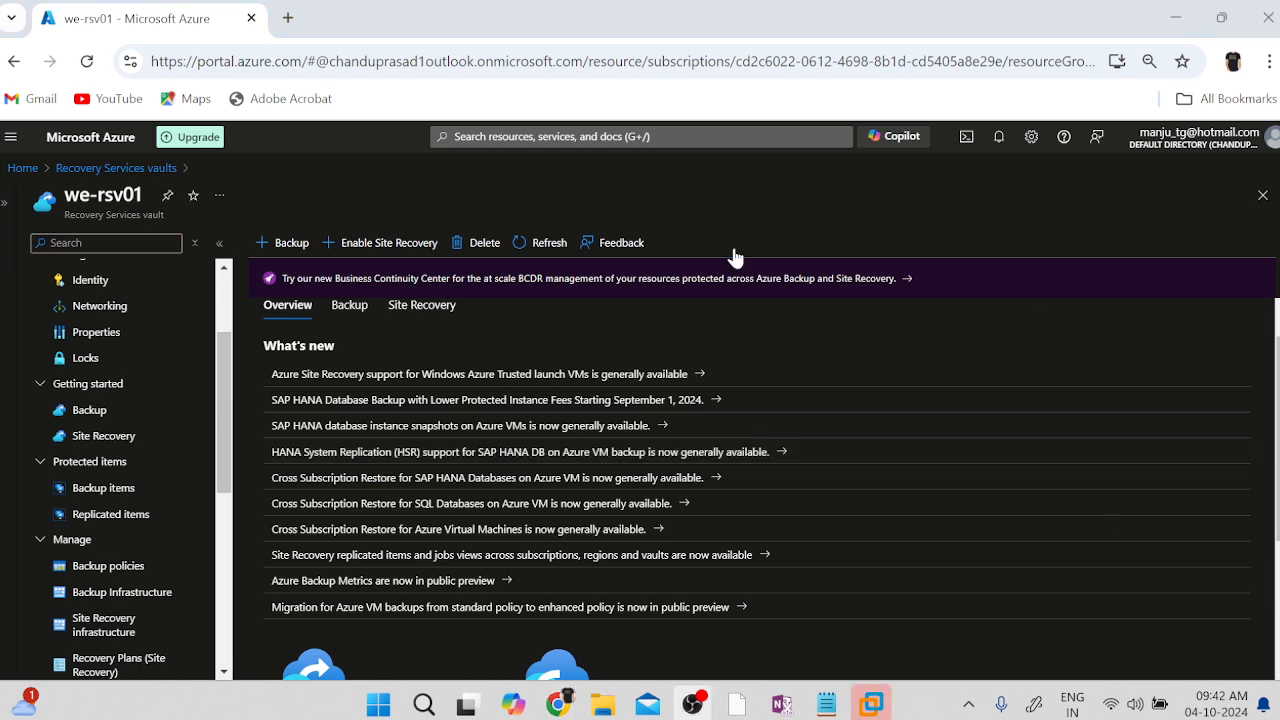
click(347, 306)
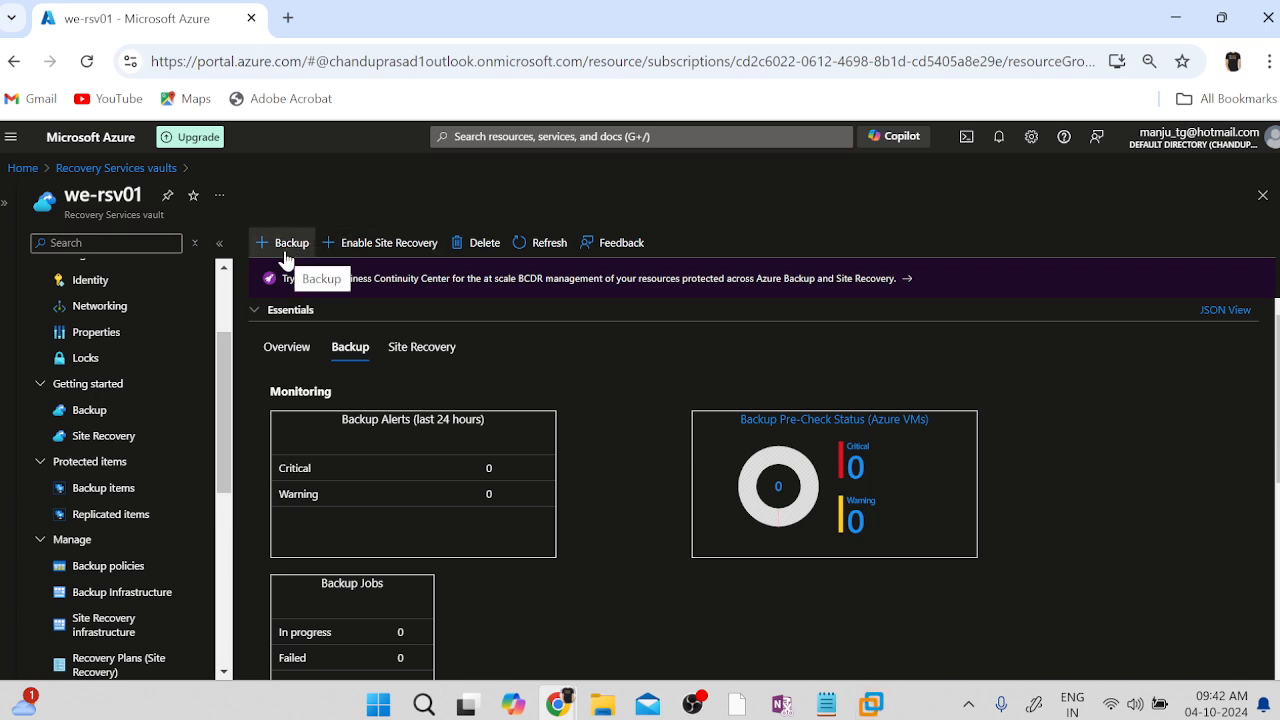
scroll(571, 603, down, 1)
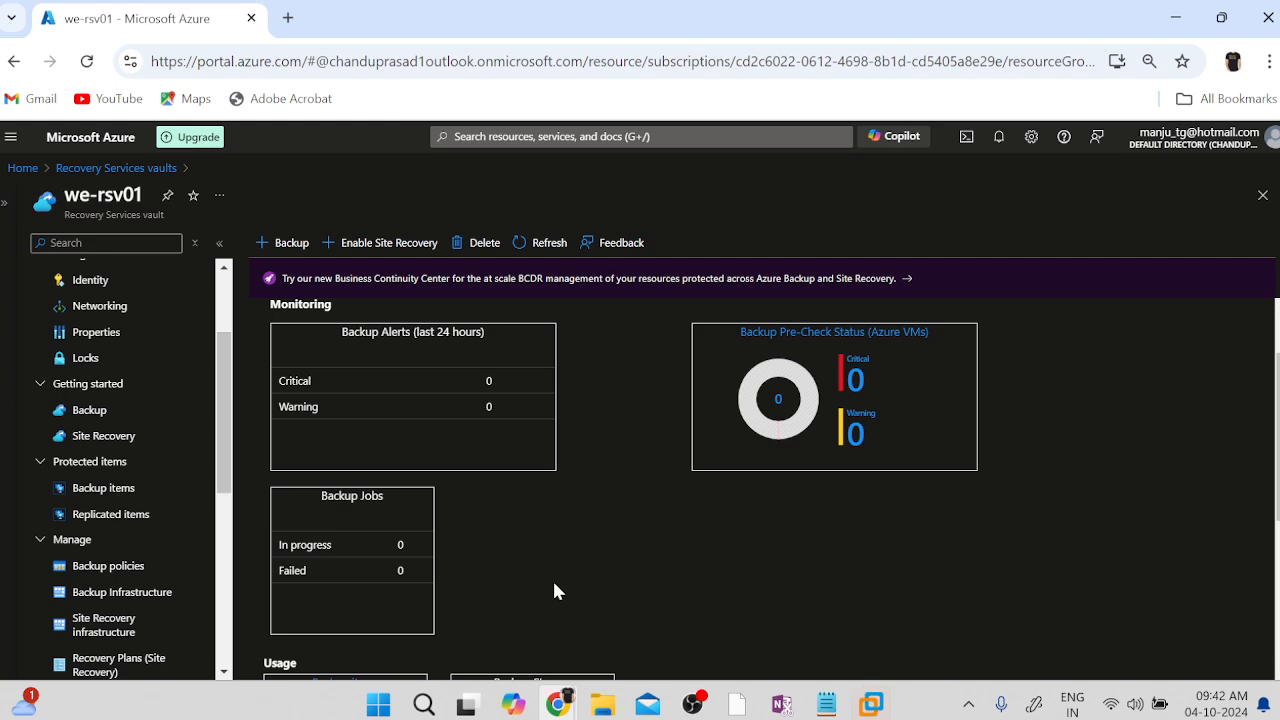
scroll(557, 590, down, 2)
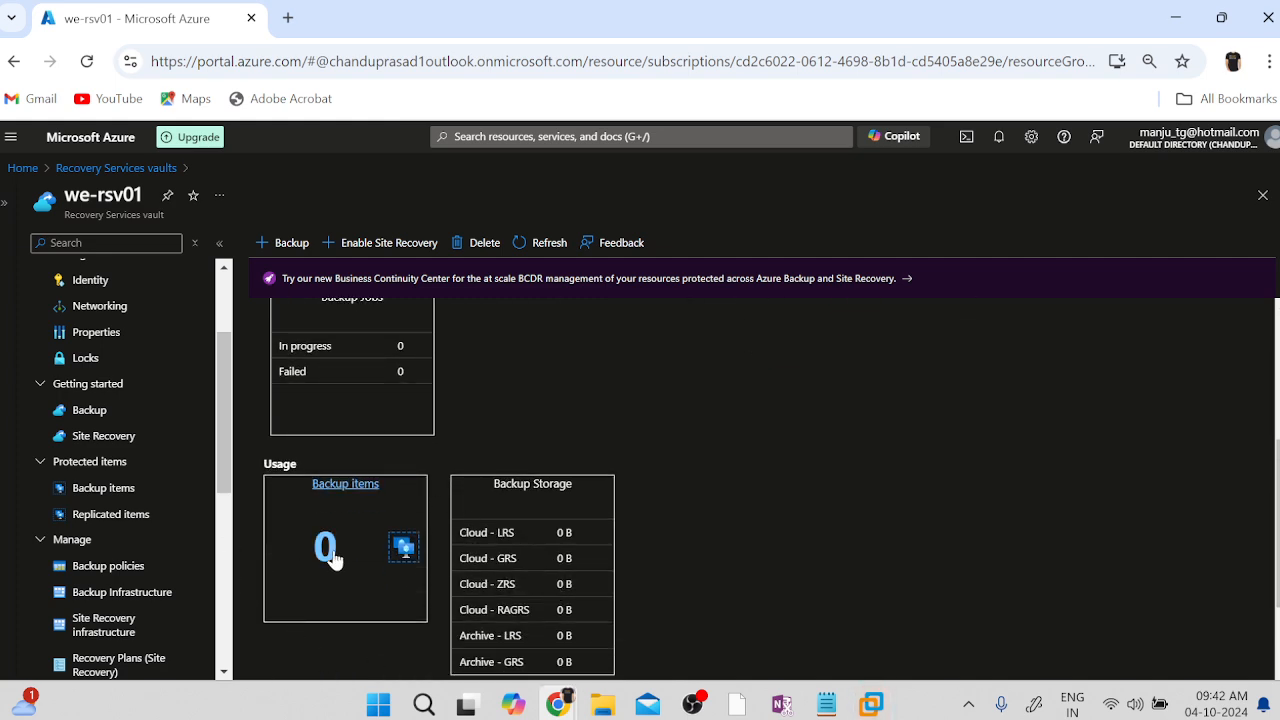
scroll(760, 590, down, 1)
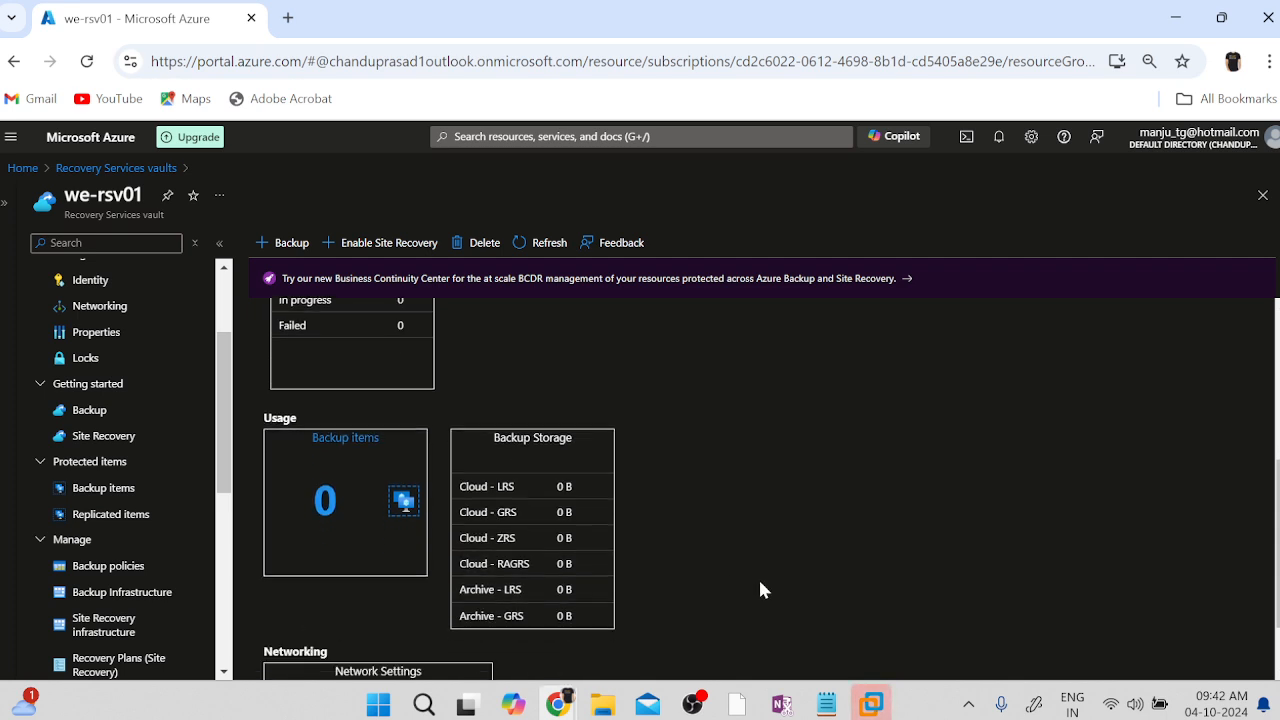
scroll(760, 590, down, 1)
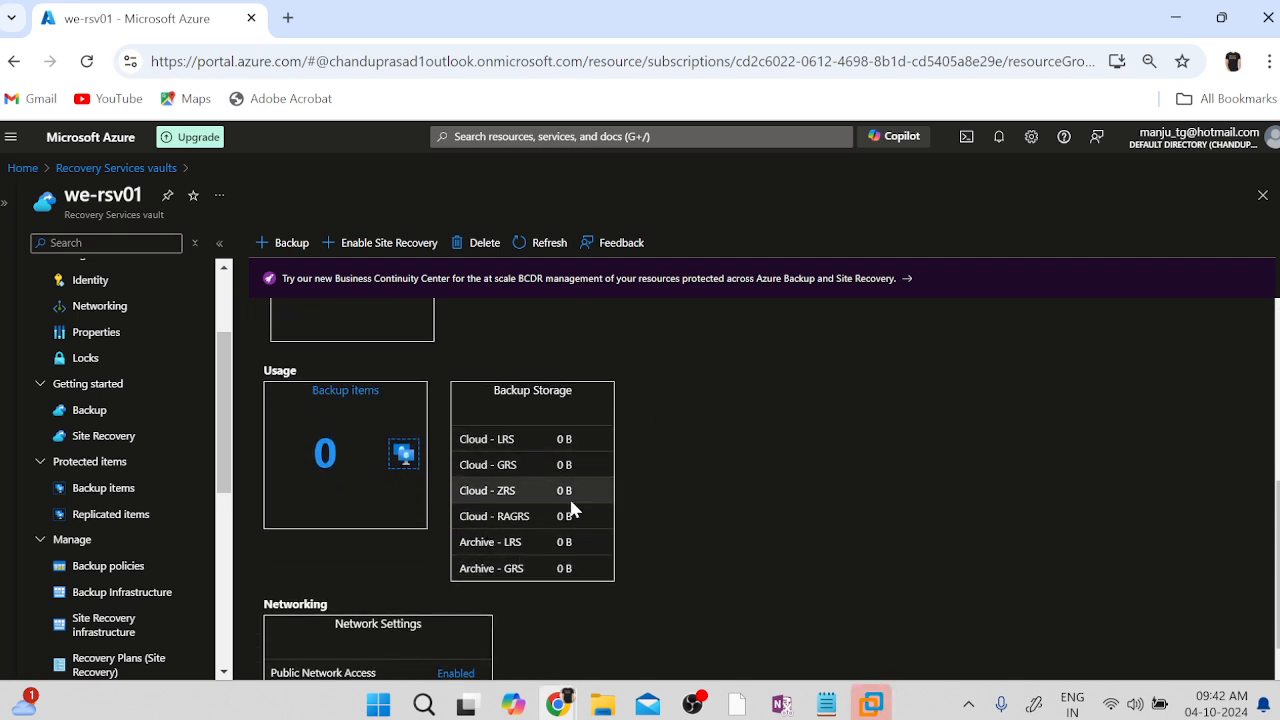
scroll(754, 598, down, 1)
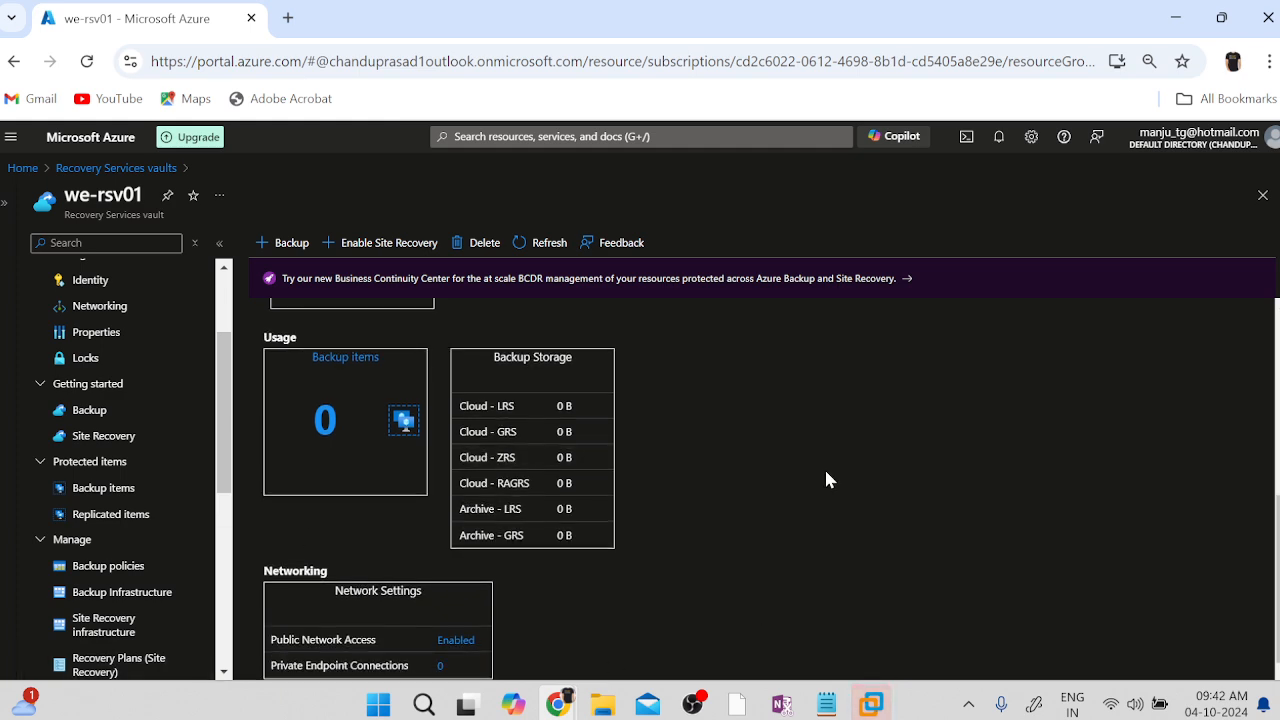
scroll(826, 480, up, 2)
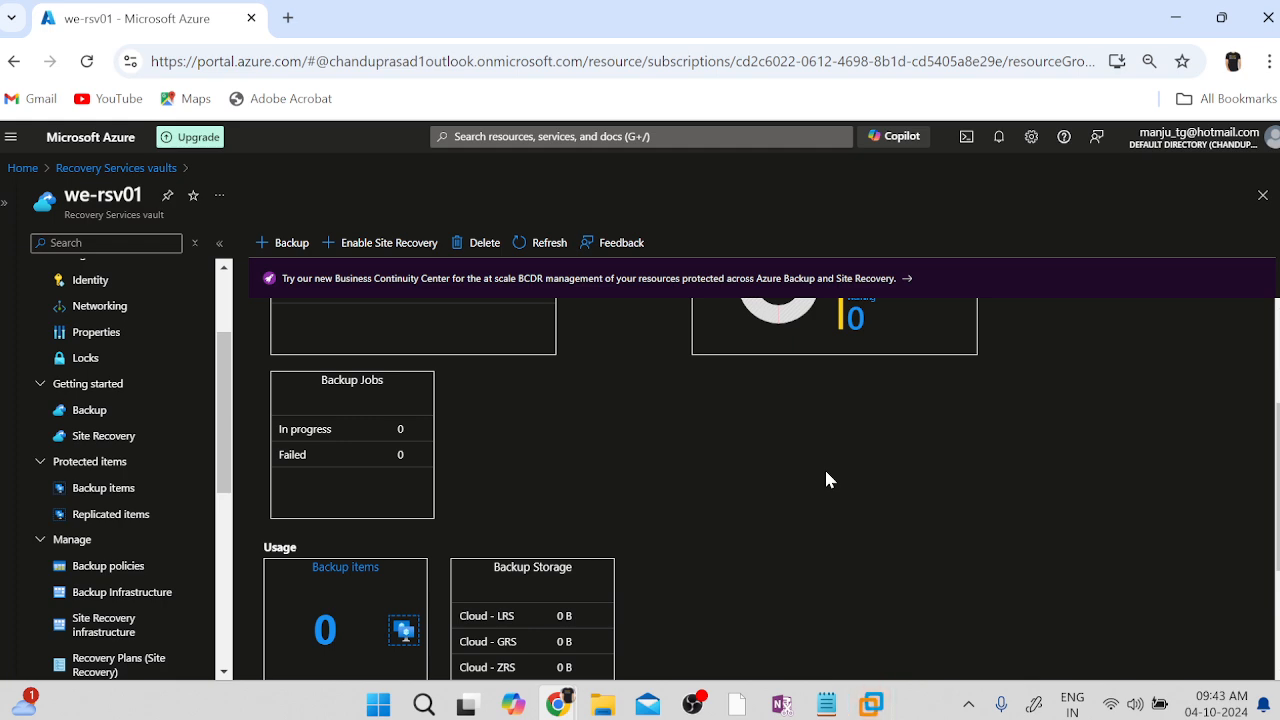
Step: Start configuring a backup in the vault for a workload running in Azure, with Virtual machine as the backup type
click(287, 248)
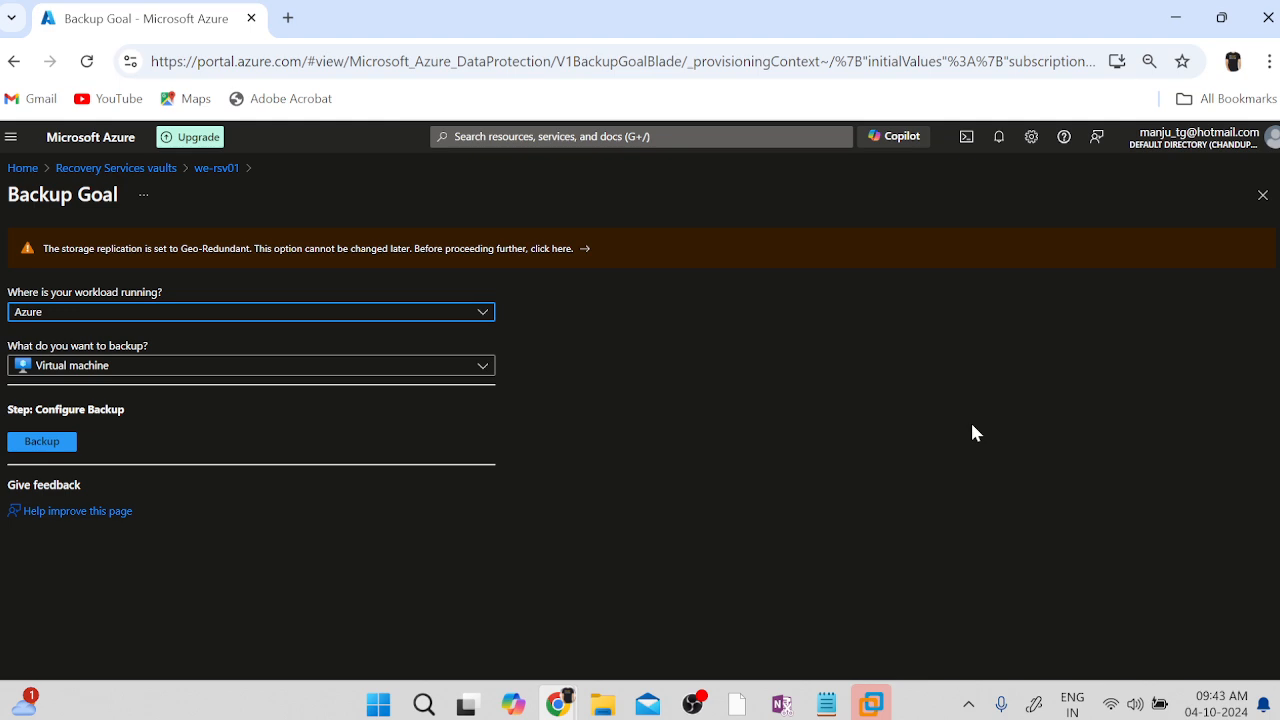
click(68, 318)
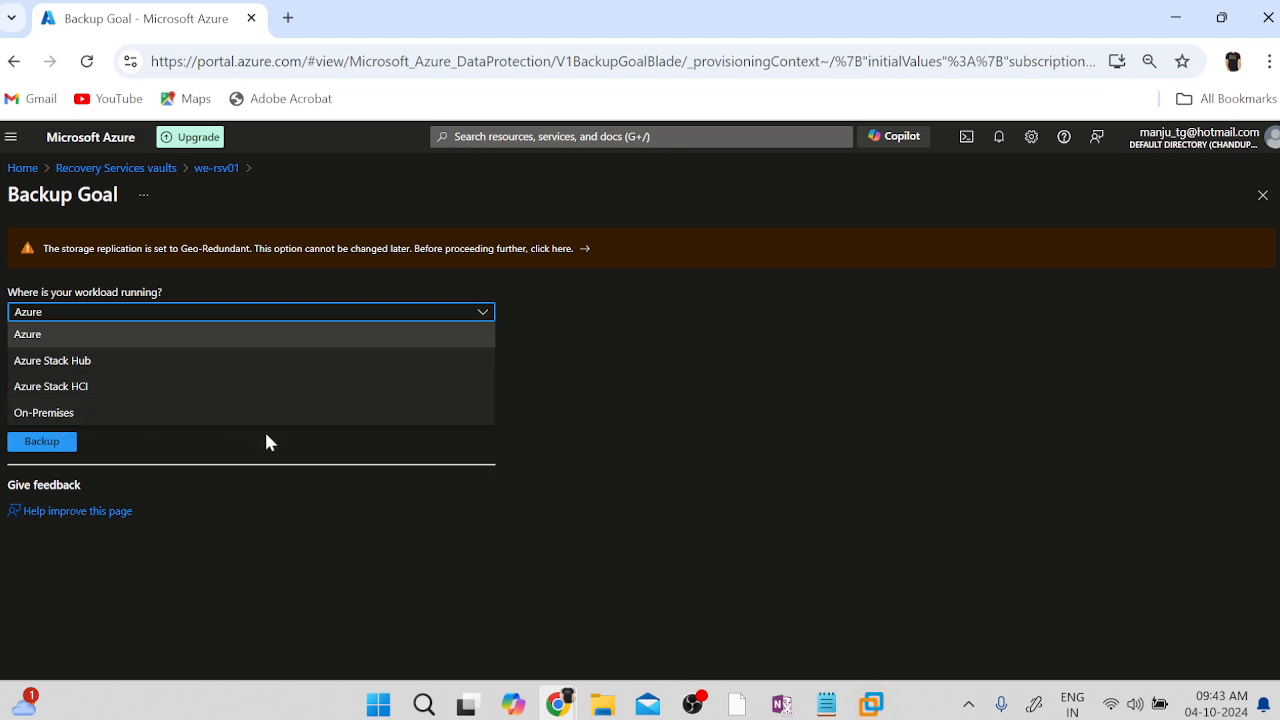
click(27, 337)
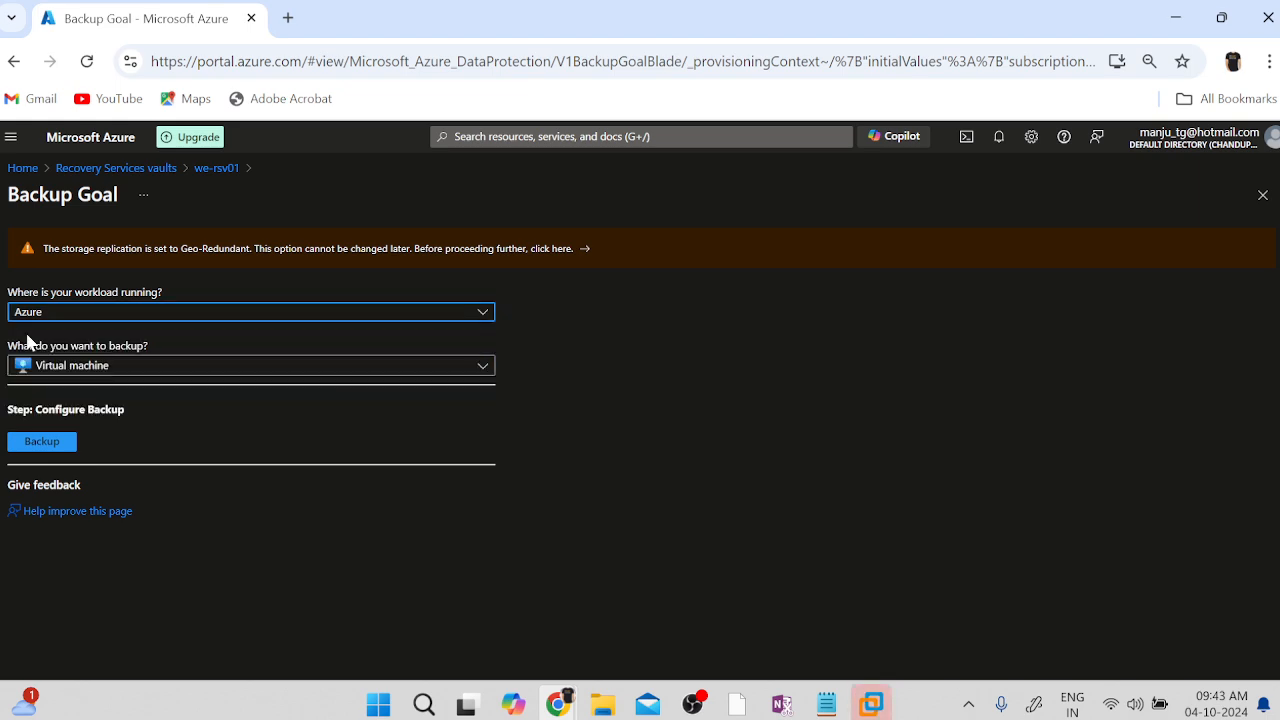
click(247, 372)
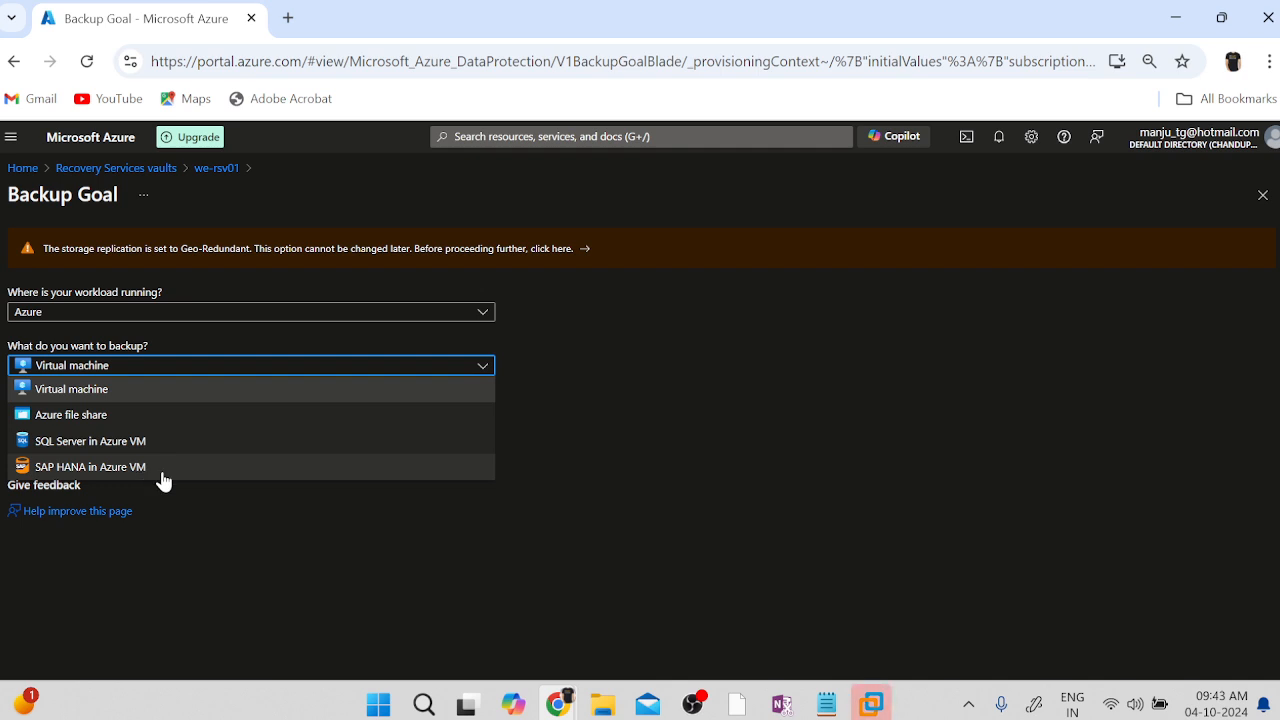
click(58, 390)
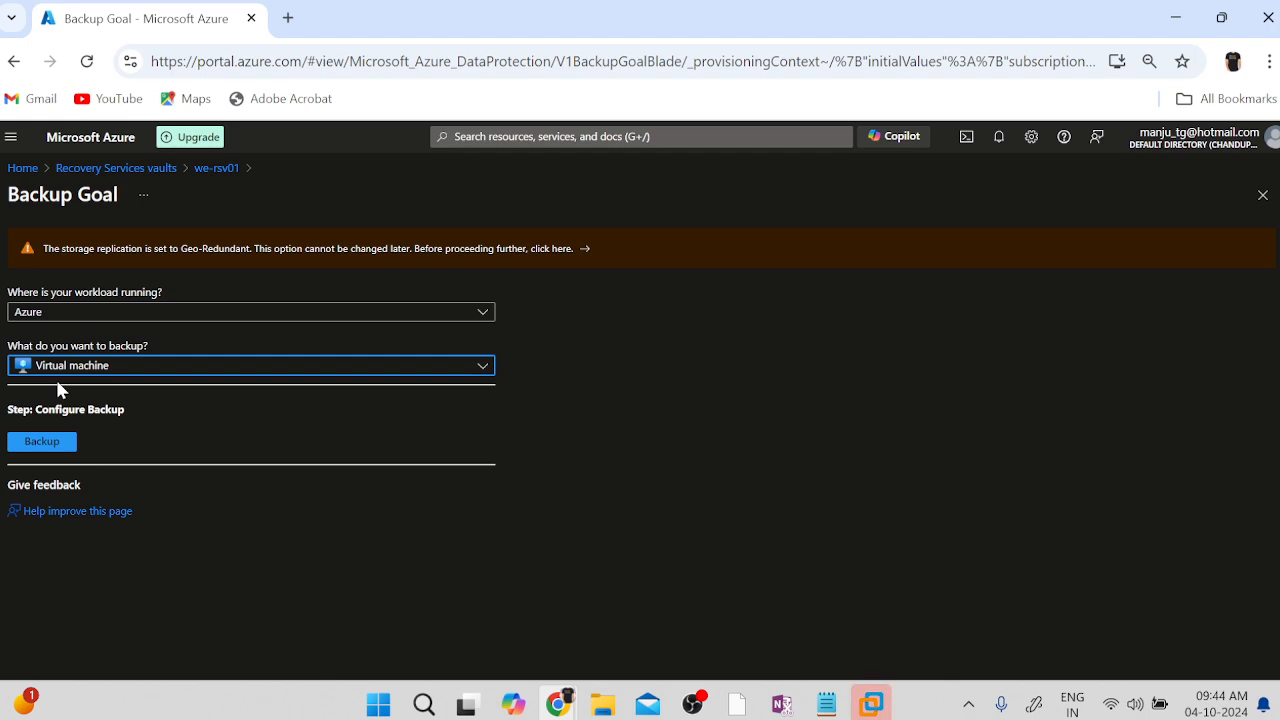
click(56, 450)
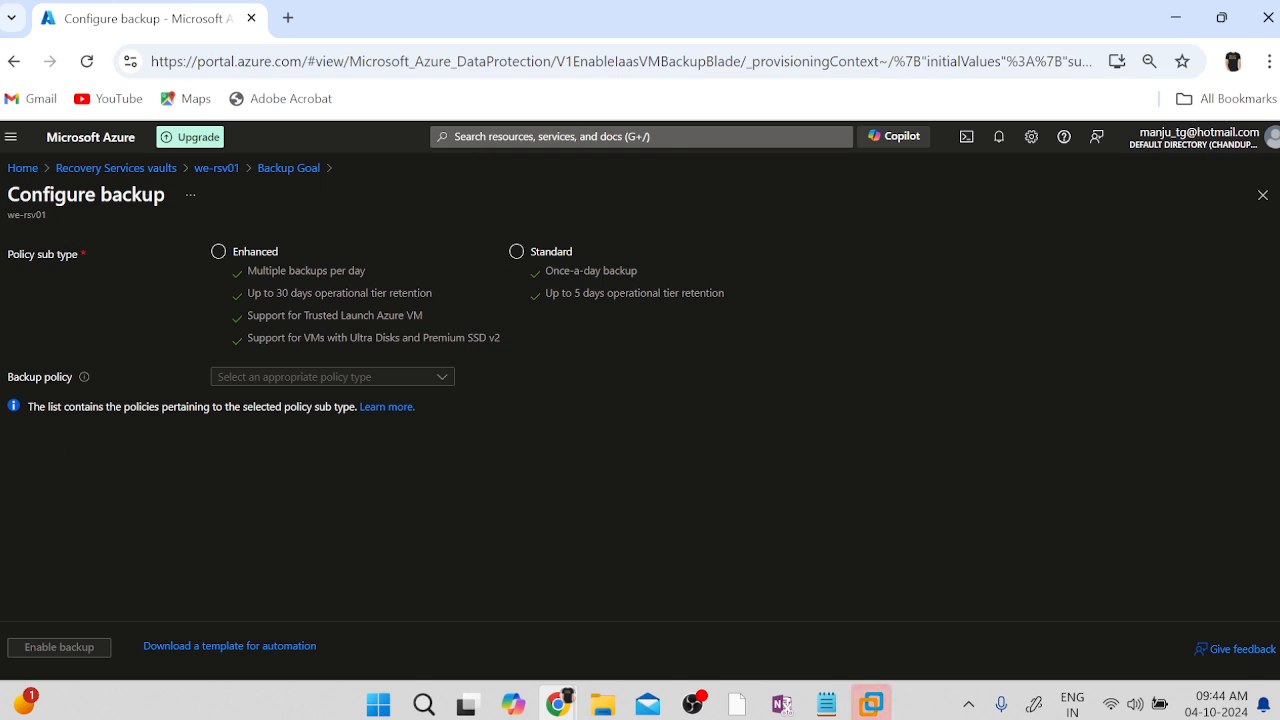
Step: Choose Enhanced as the policy sub type for the virtual machine backup
click(189, 195)
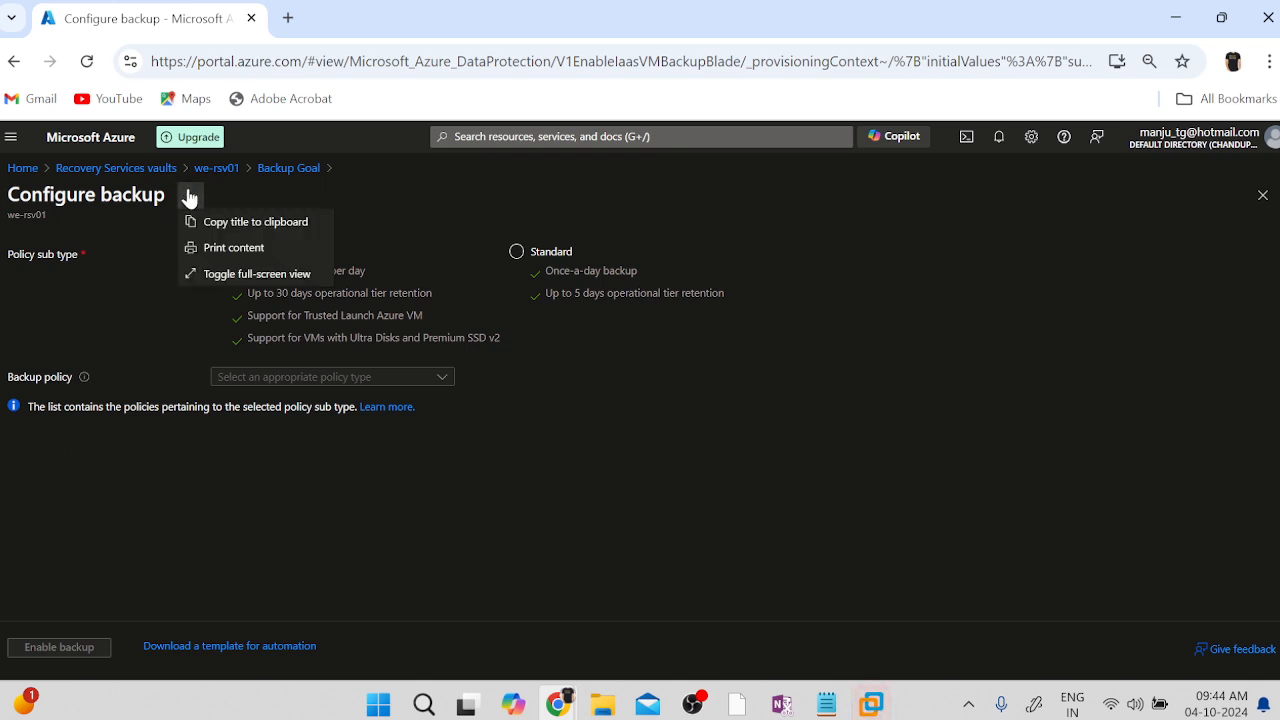
click(585, 473)
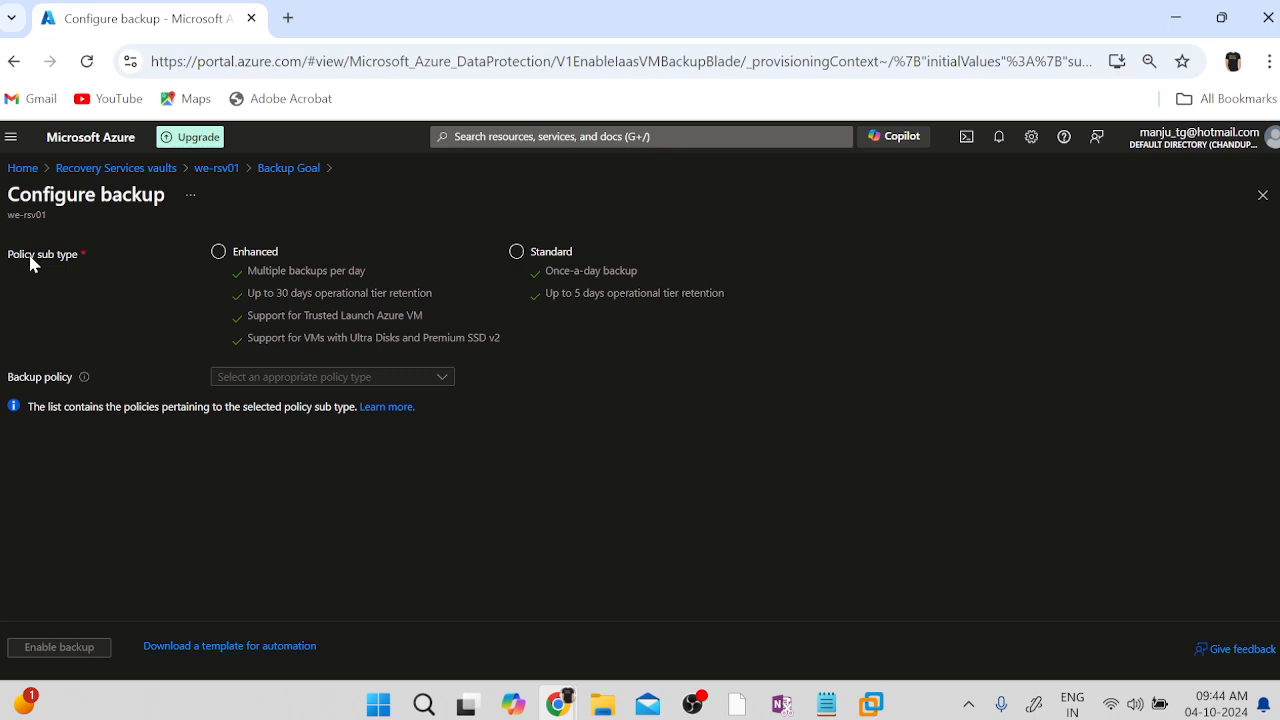
click(258, 268)
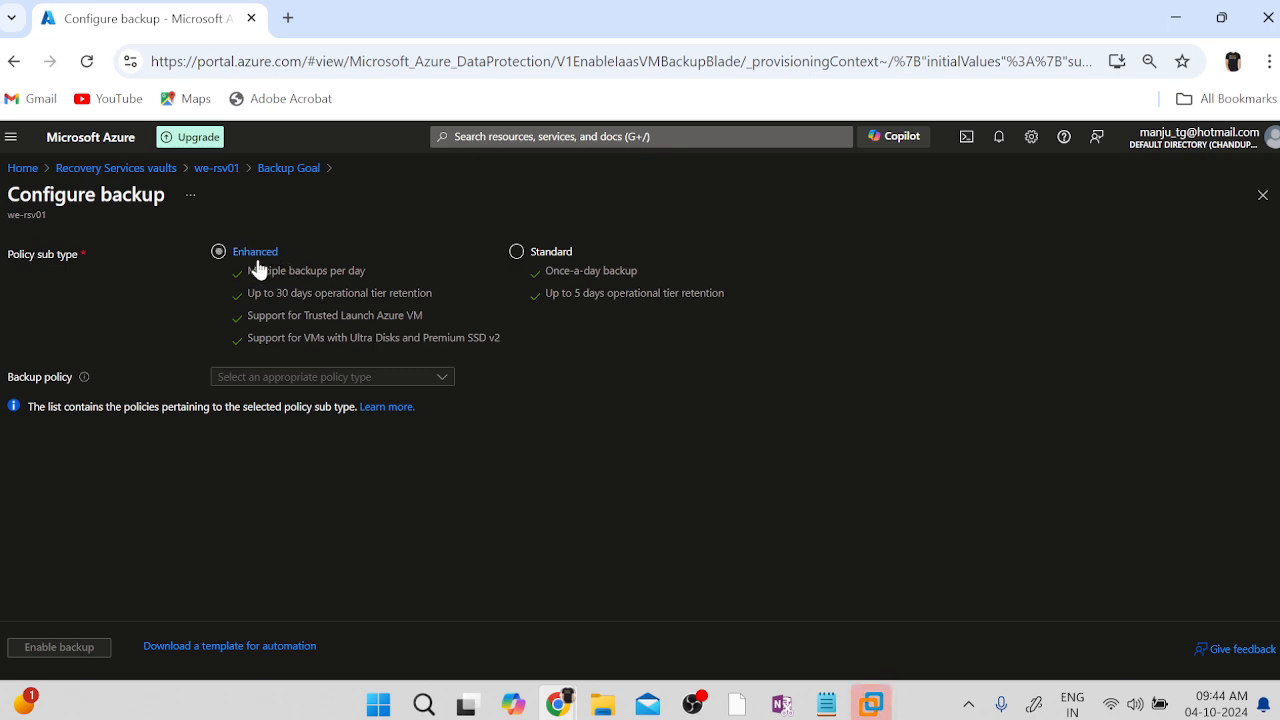
click(530, 276)
click(370, 282)
click(228, 256)
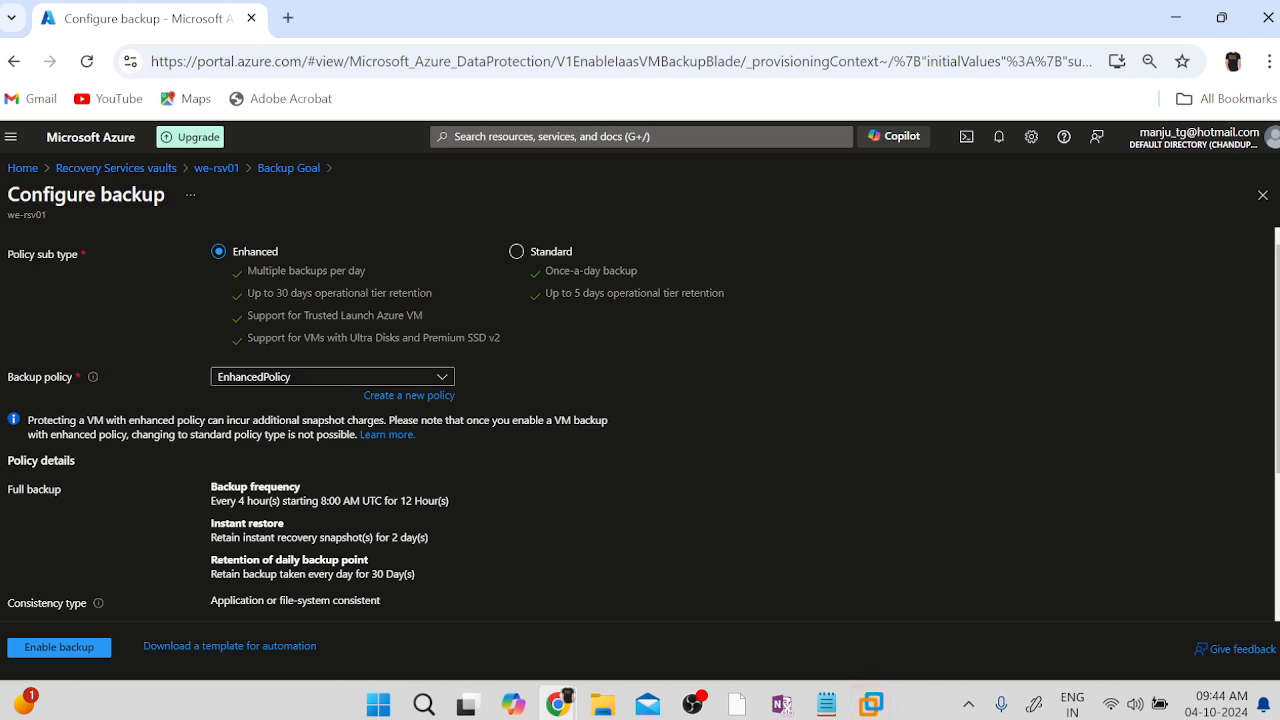
Step: Start a new enhanced backup policy named Azure-VM-Daily-backup-policy01
click(432, 401)
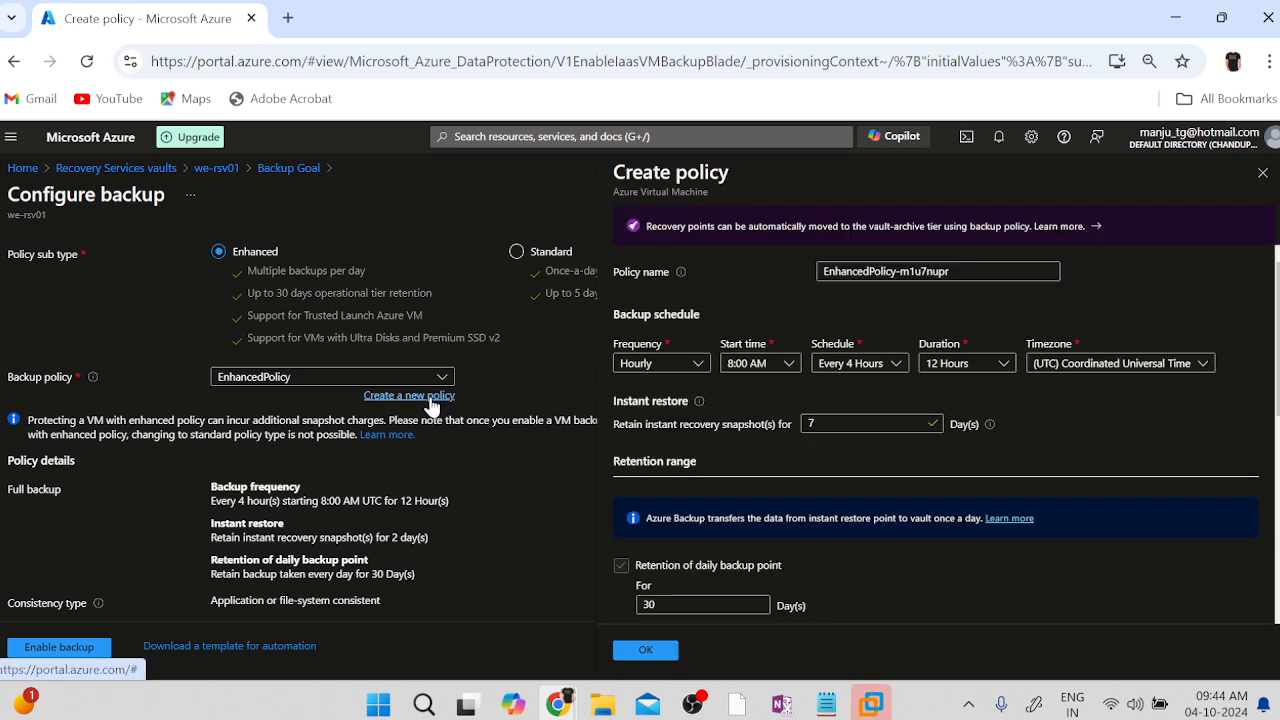
triple_click(871, 272)
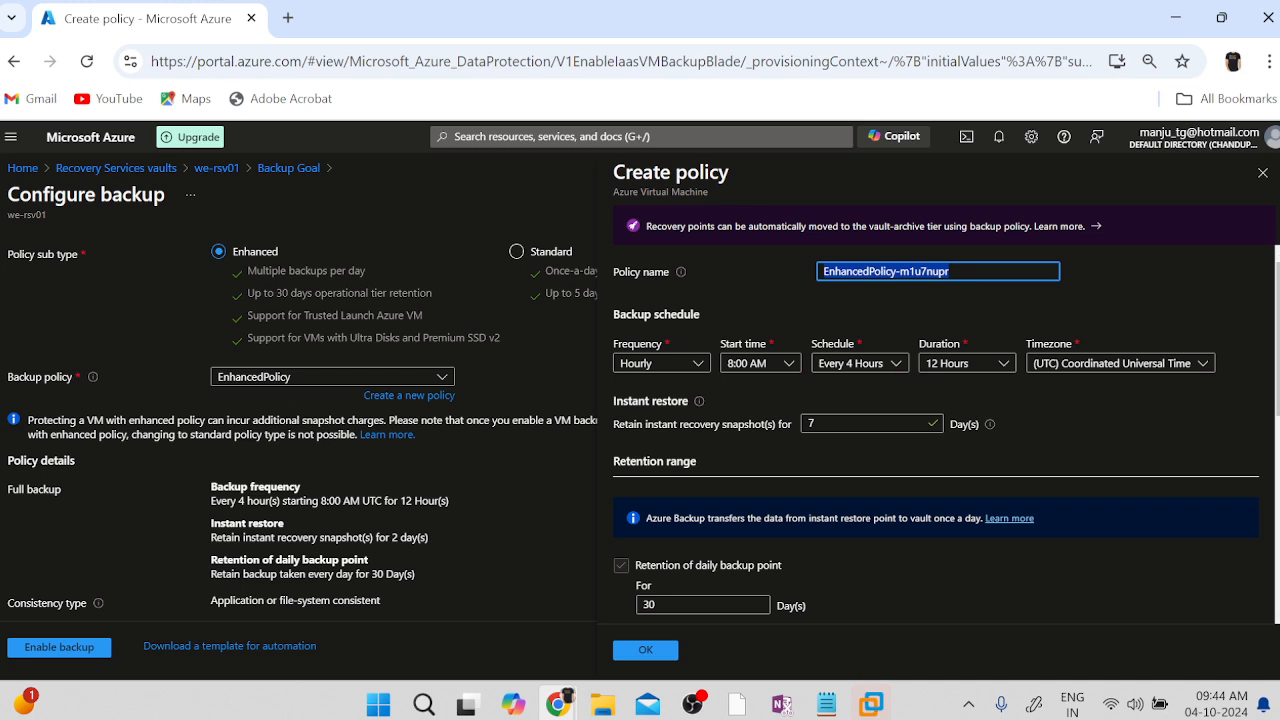
text(Da)
key(BackSpace)
key(BackSpace)
text(Azure-V)
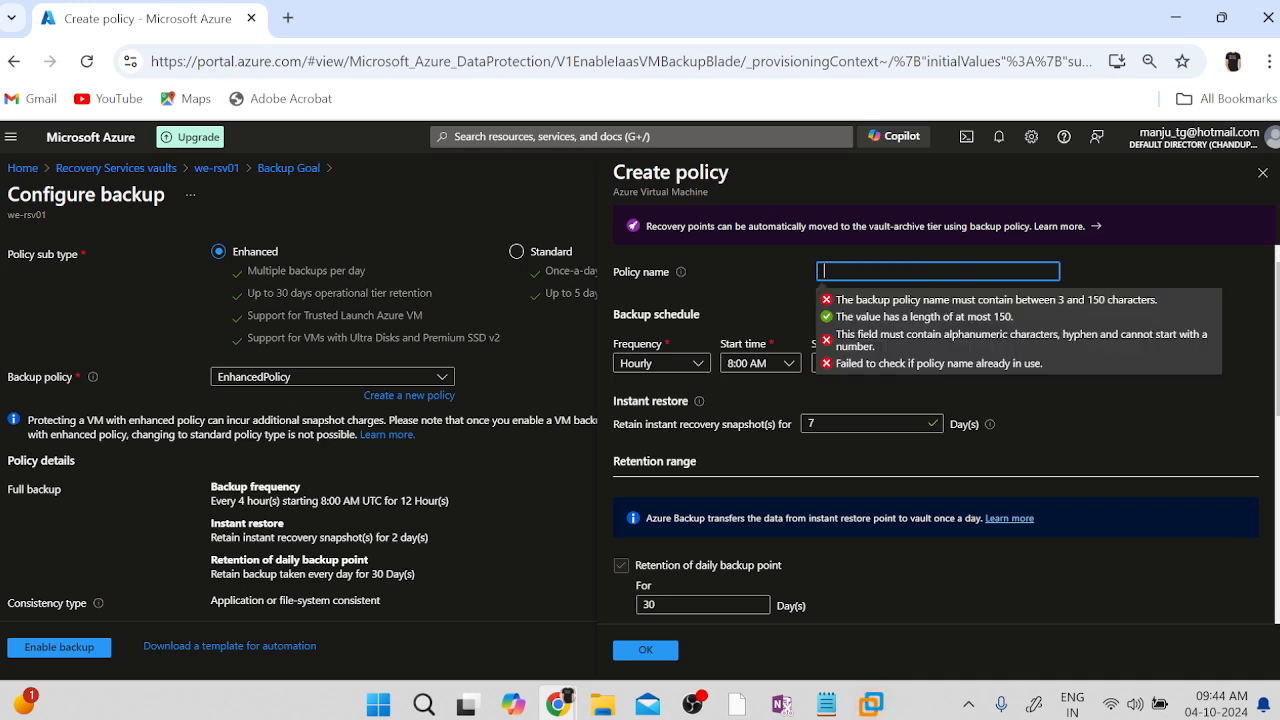
text(M-)
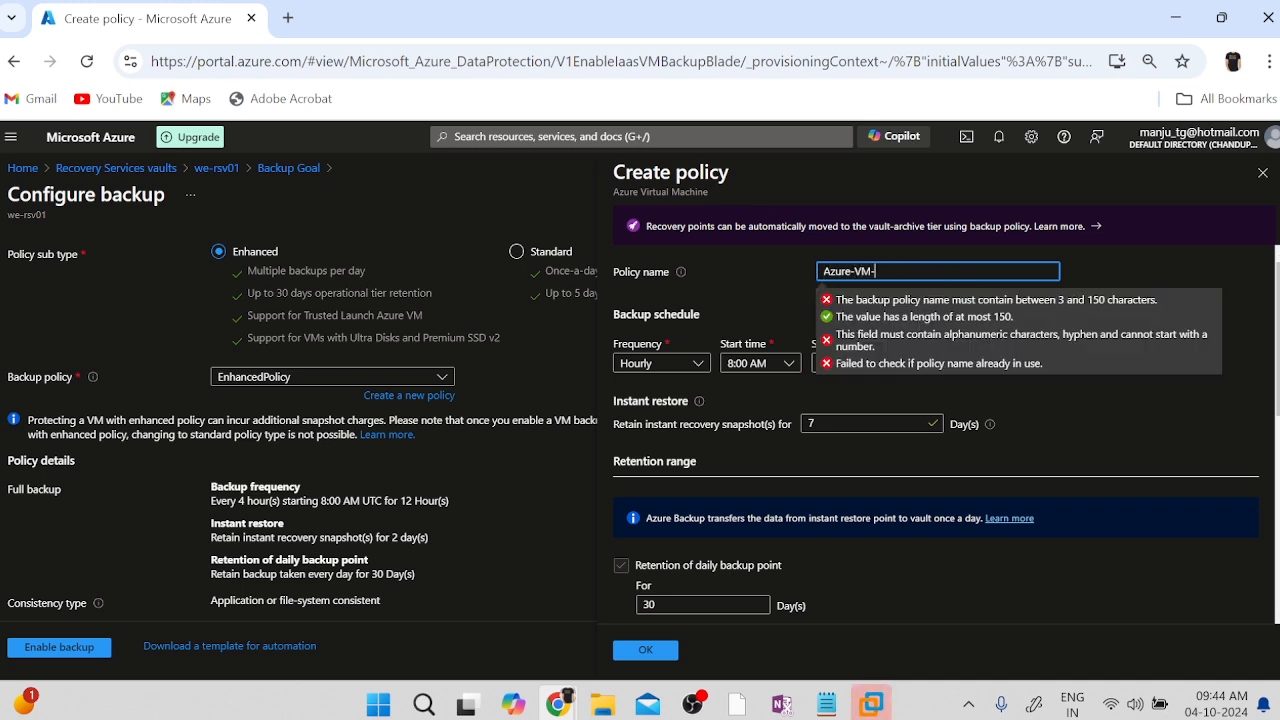
text(Daily-)
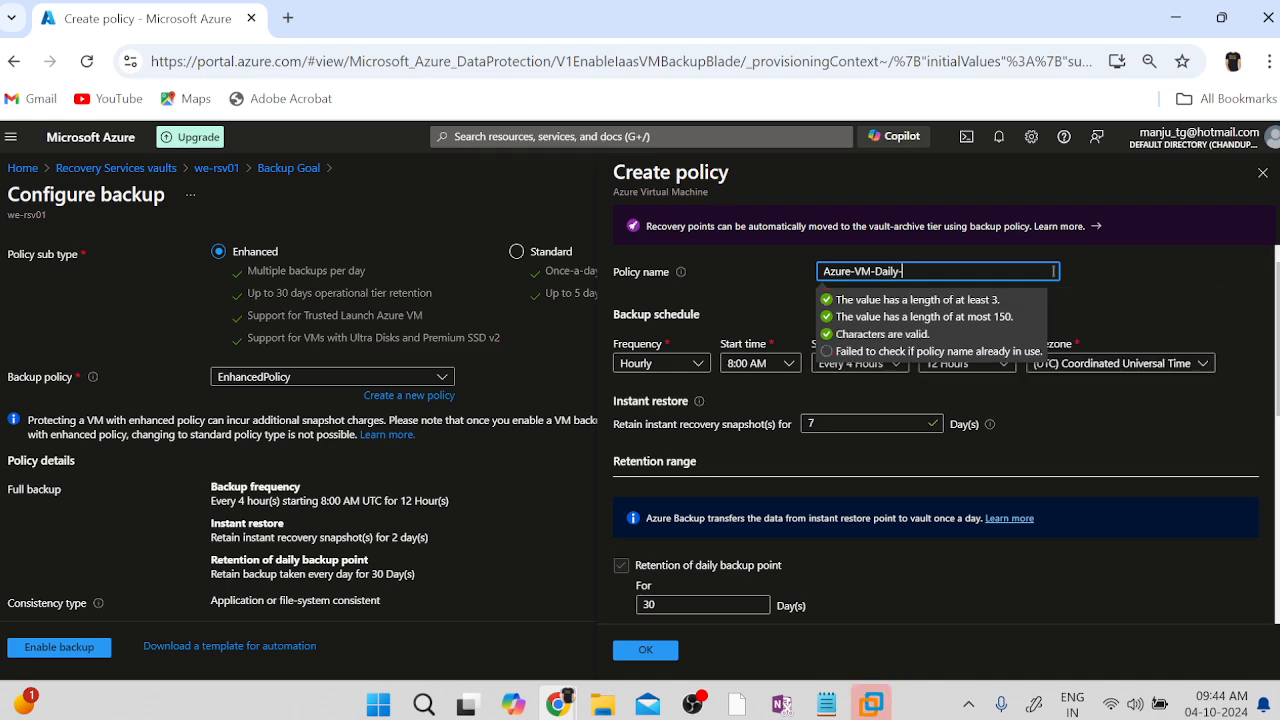
text(ackup)
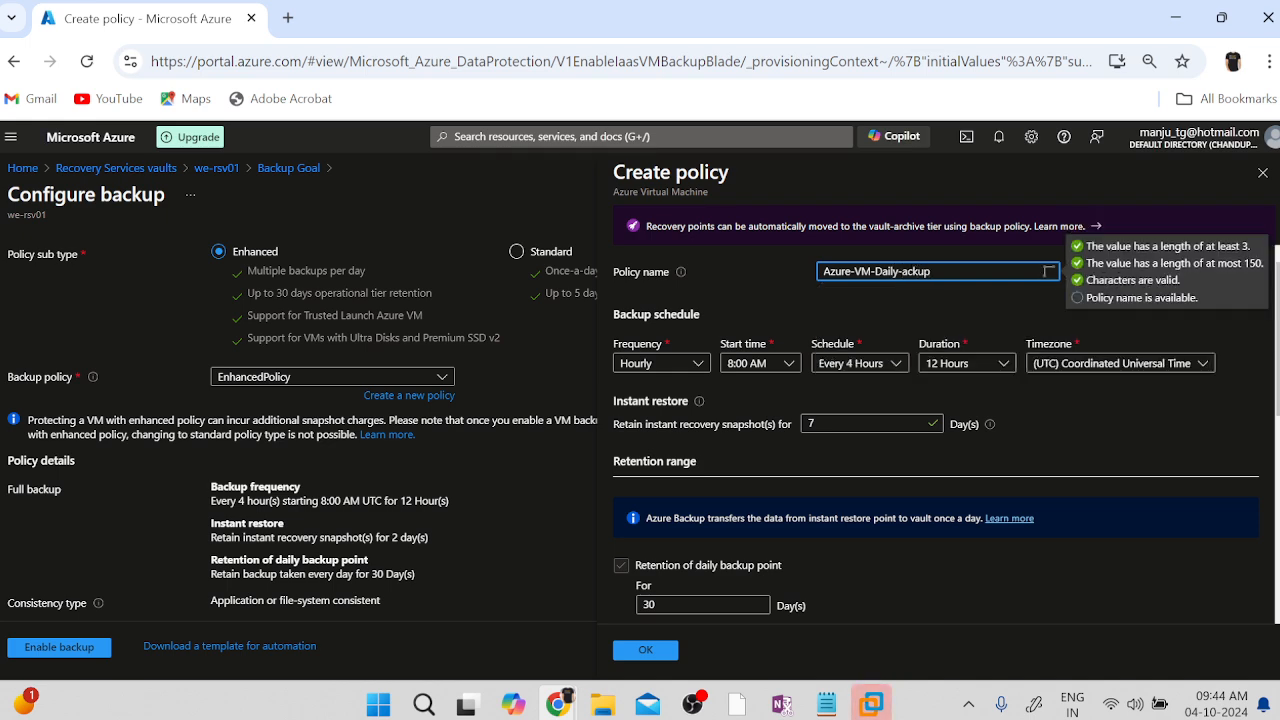
key(BackSpace)
key(BackSpace)
key(BackSpace)
key(BackSpace)
key(BackSpace)
text(bac)
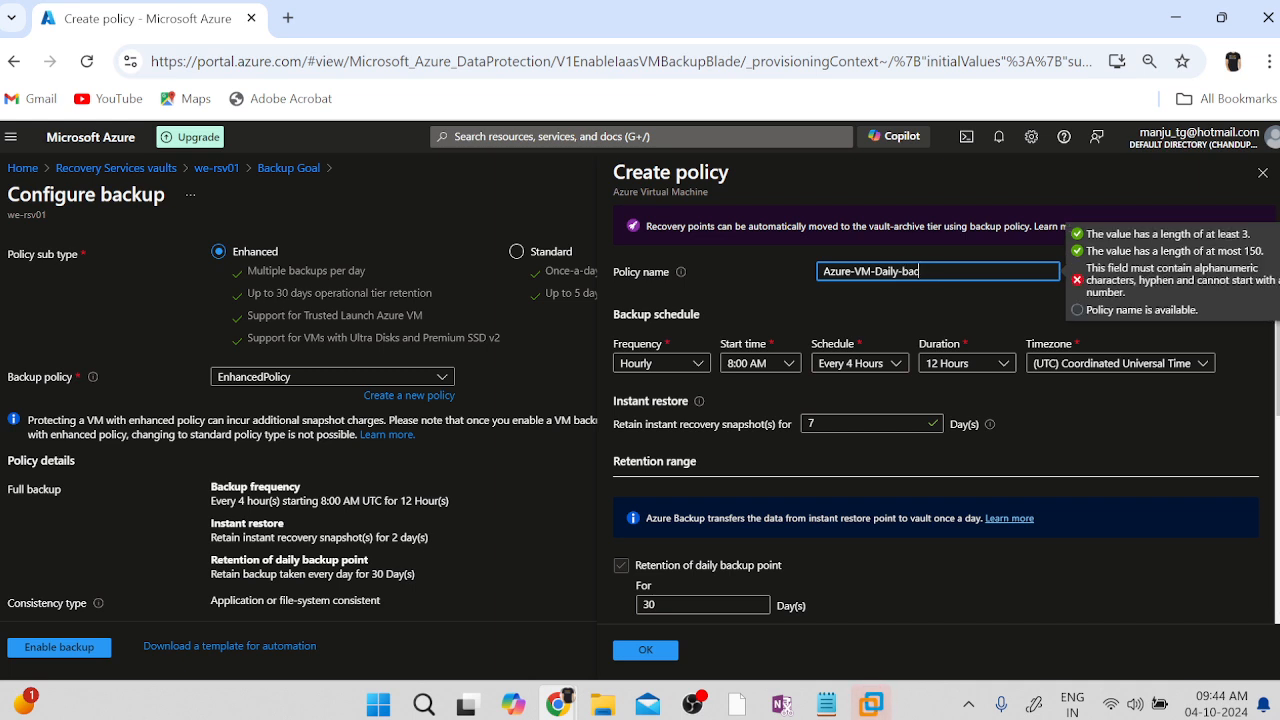
text(kup-)
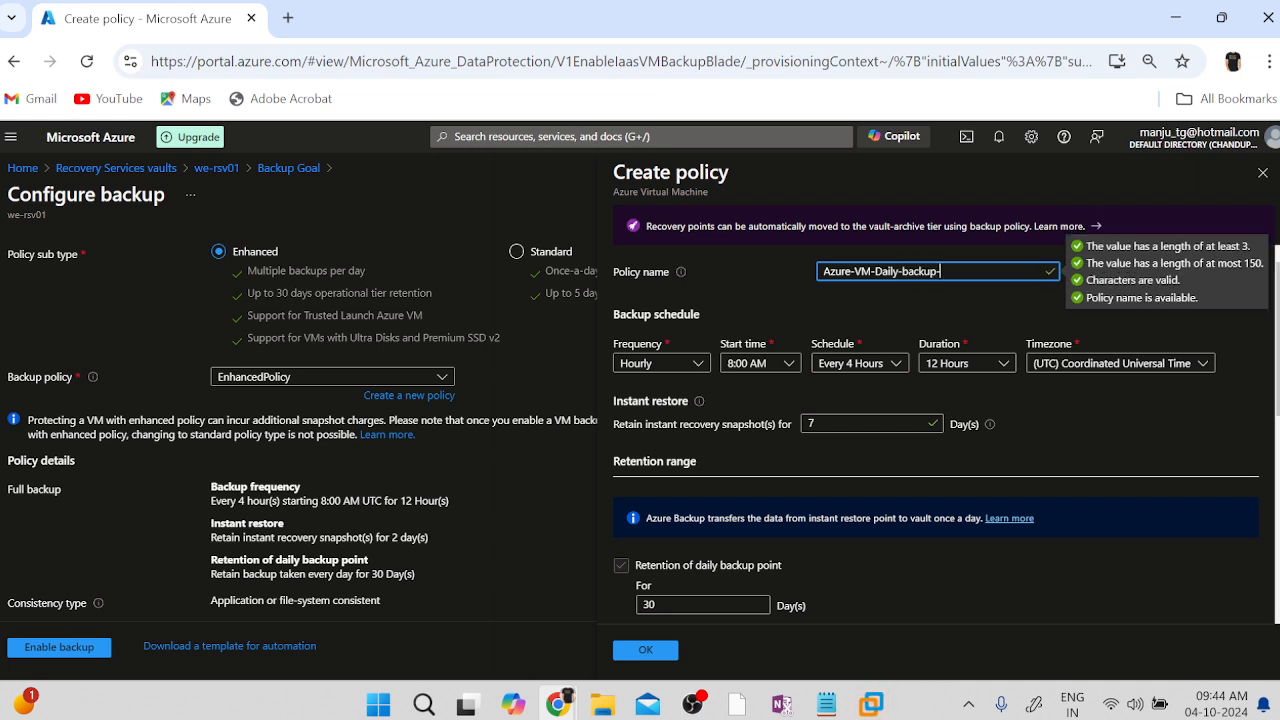
text(policy01)
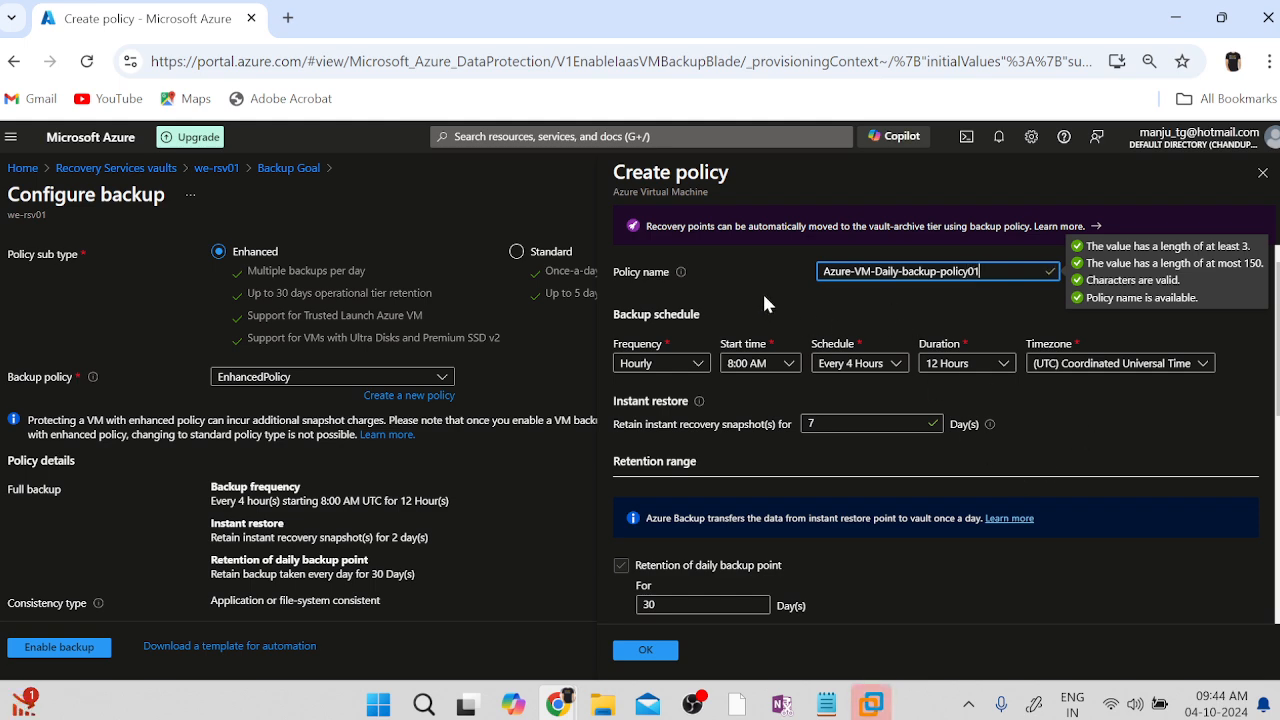
click(1080, 444)
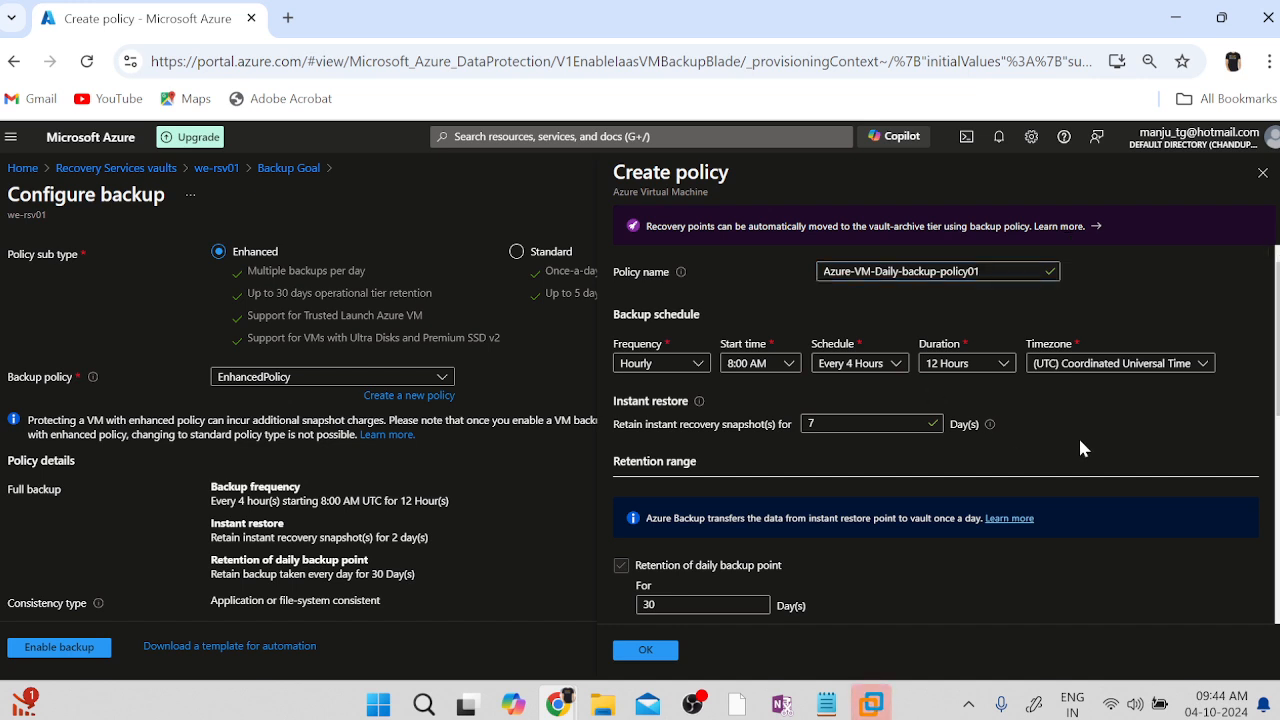
Step: Schedule the policy's backup daily at 9:00 PM in the (UTC+05:30) Chennai, Kolkata, Mumbai, New Delhi timezone
scroll(1080, 442, down, 1)
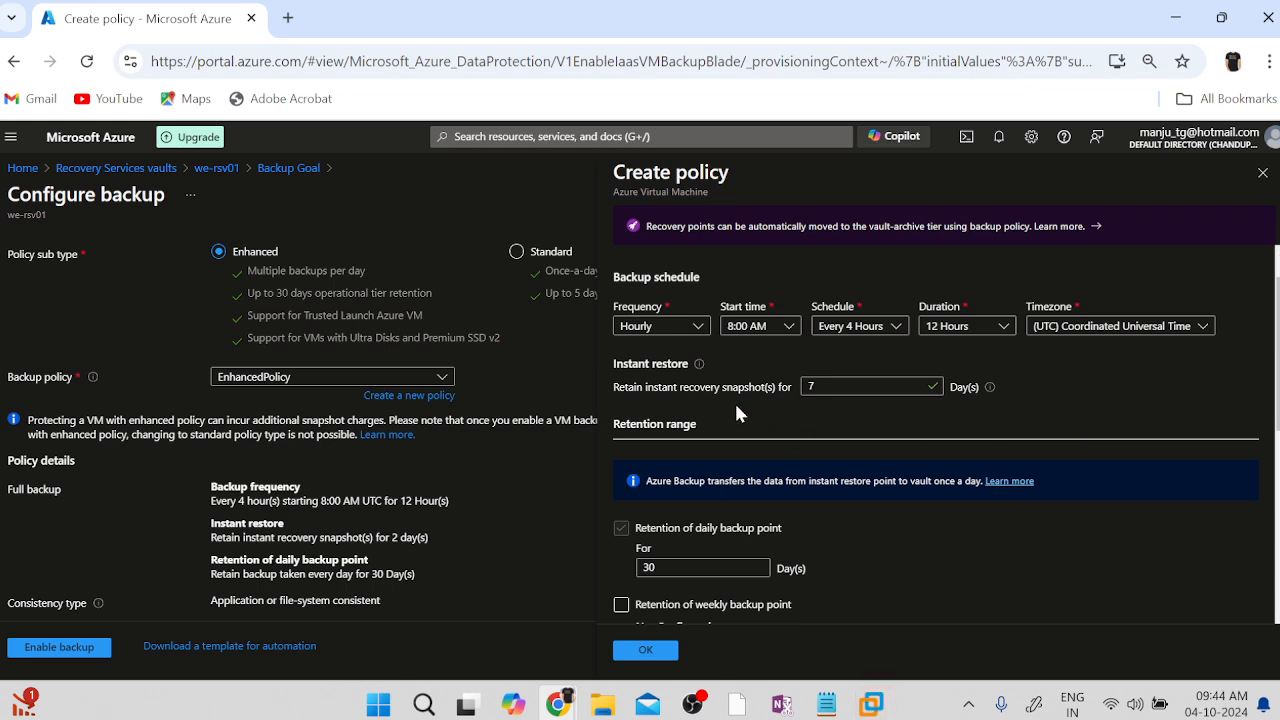
click(693, 333)
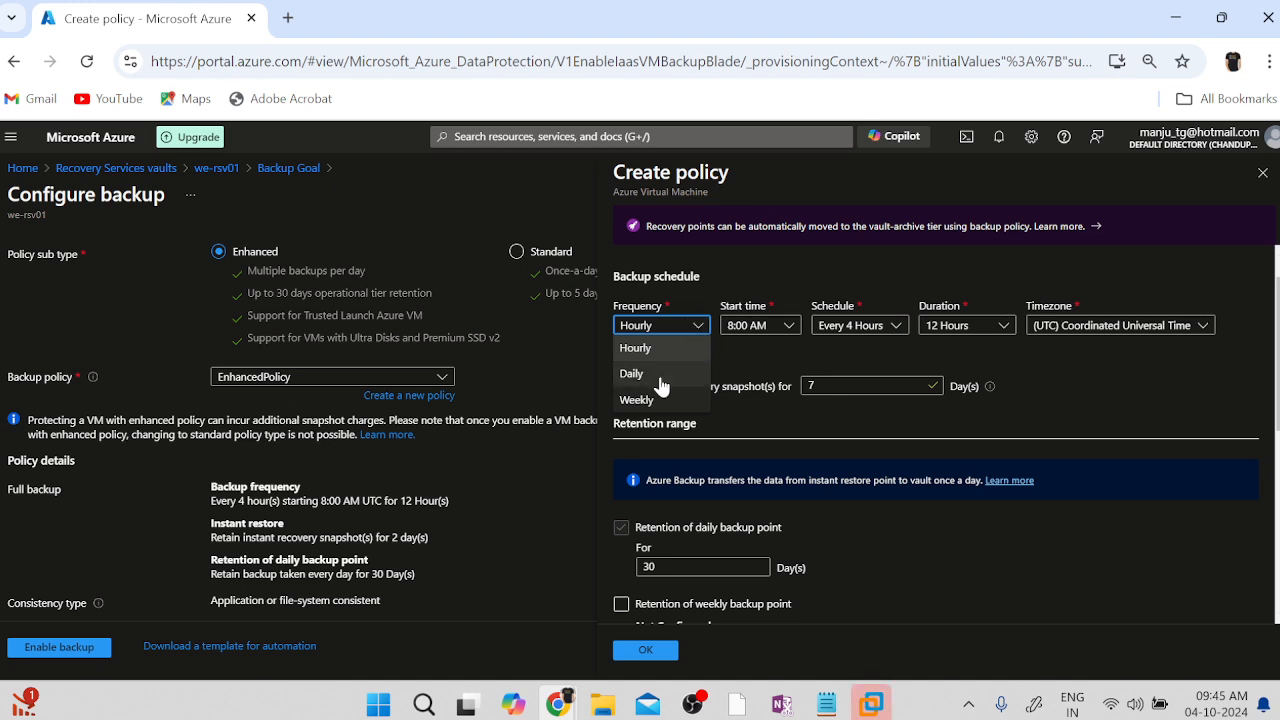
click(660, 374)
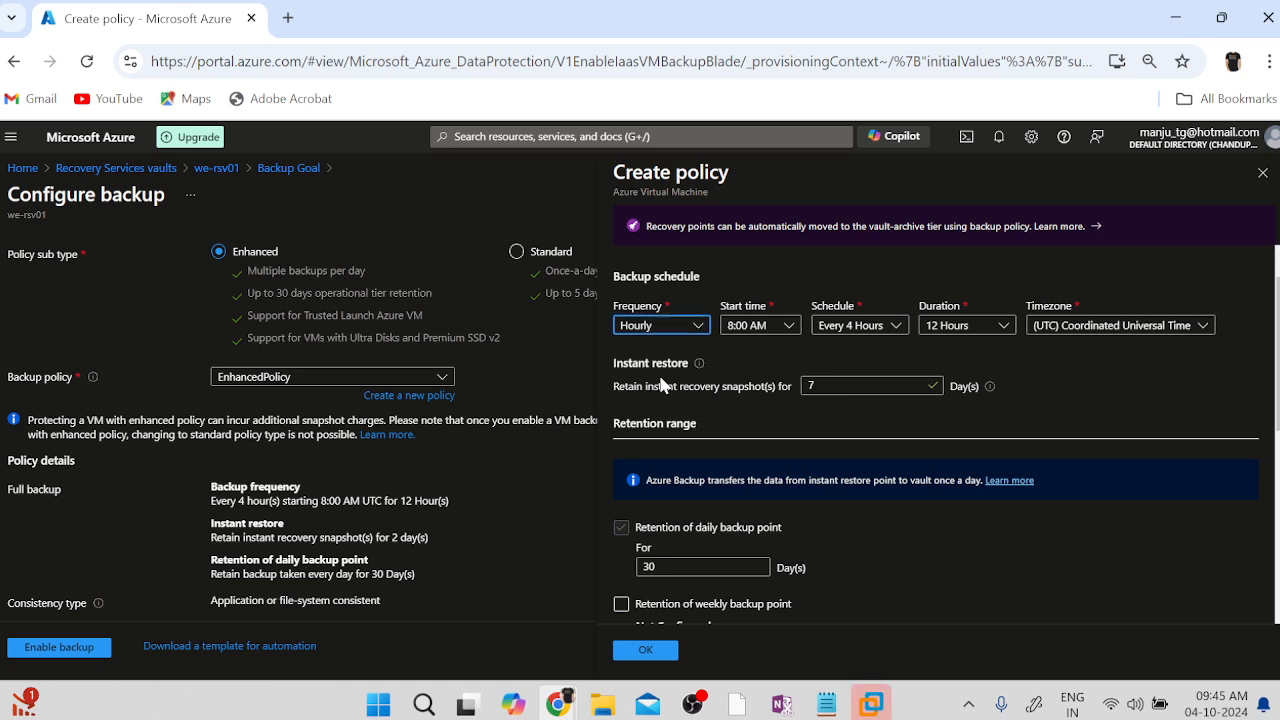
click(773, 330)
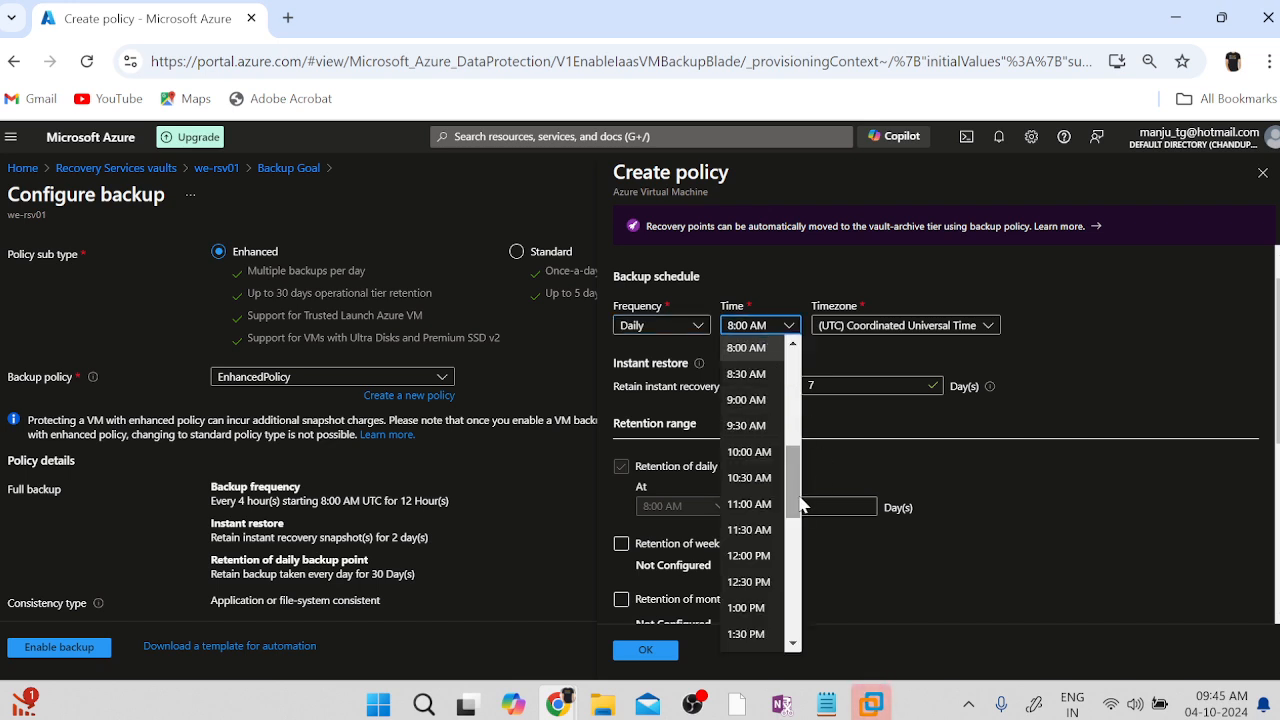
drag(800, 505, 802, 644)
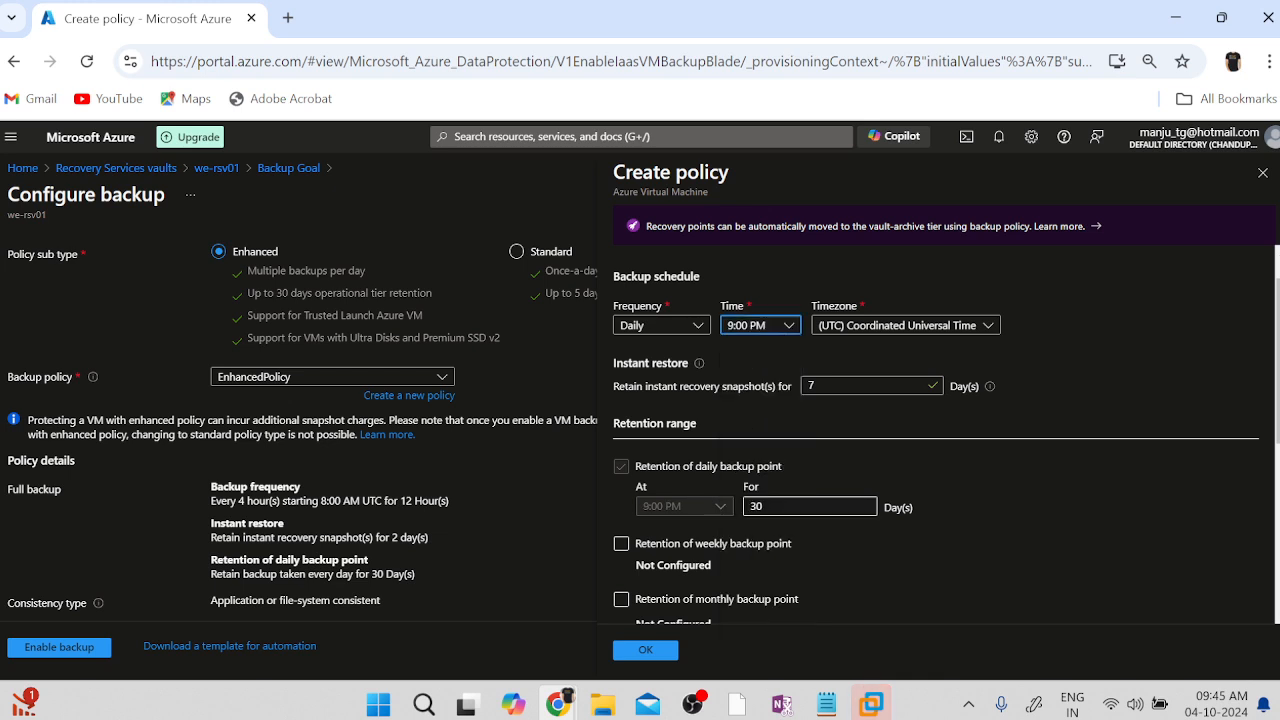
click(745, 510)
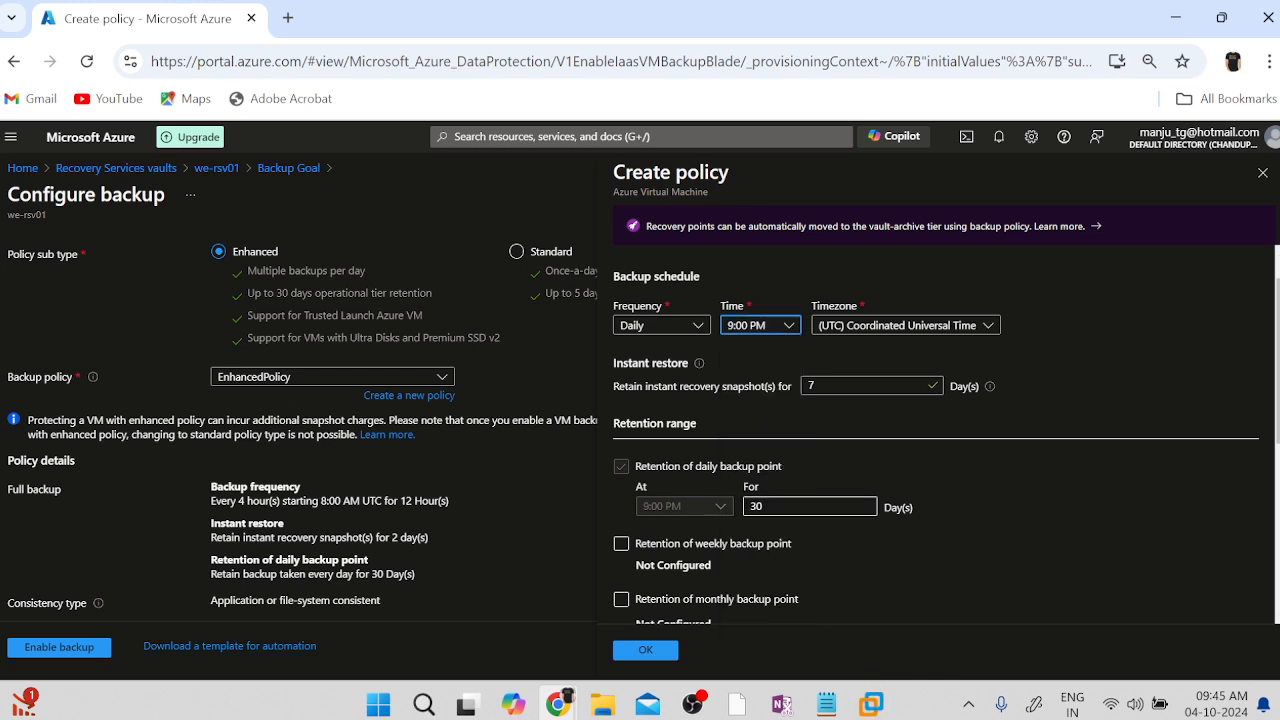
click(912, 330)
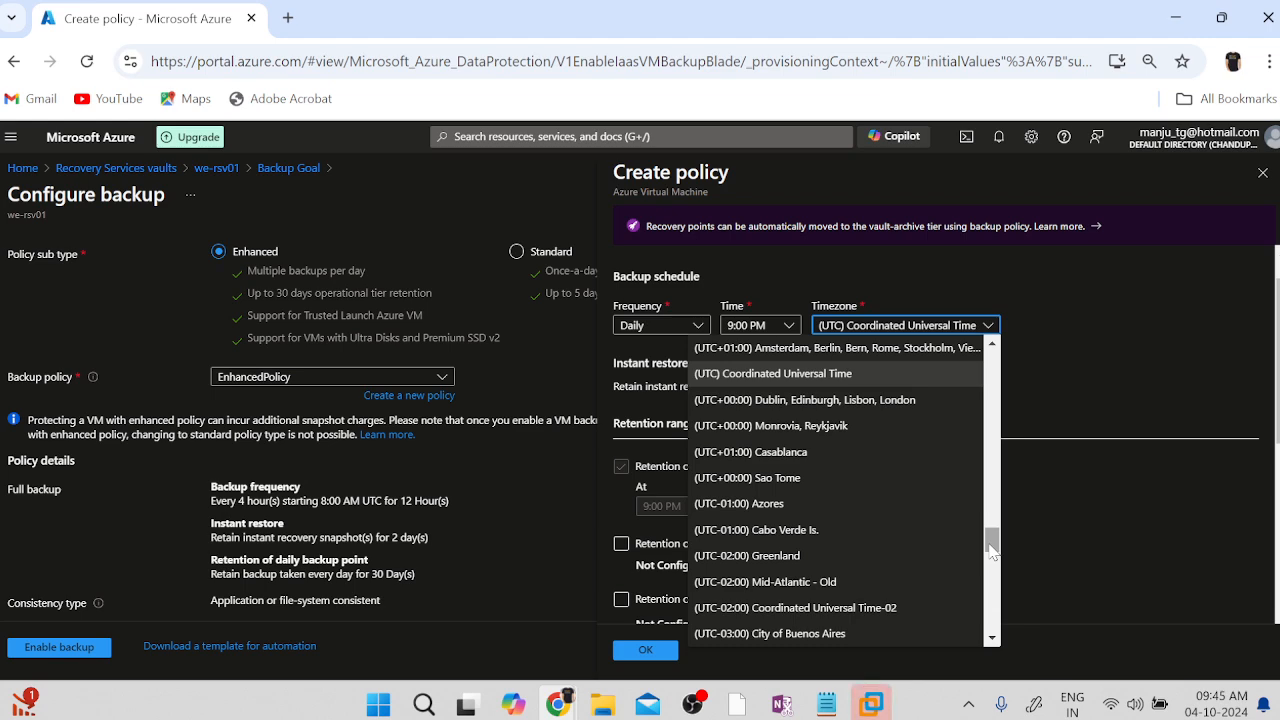
drag(992, 550, 1002, 455)
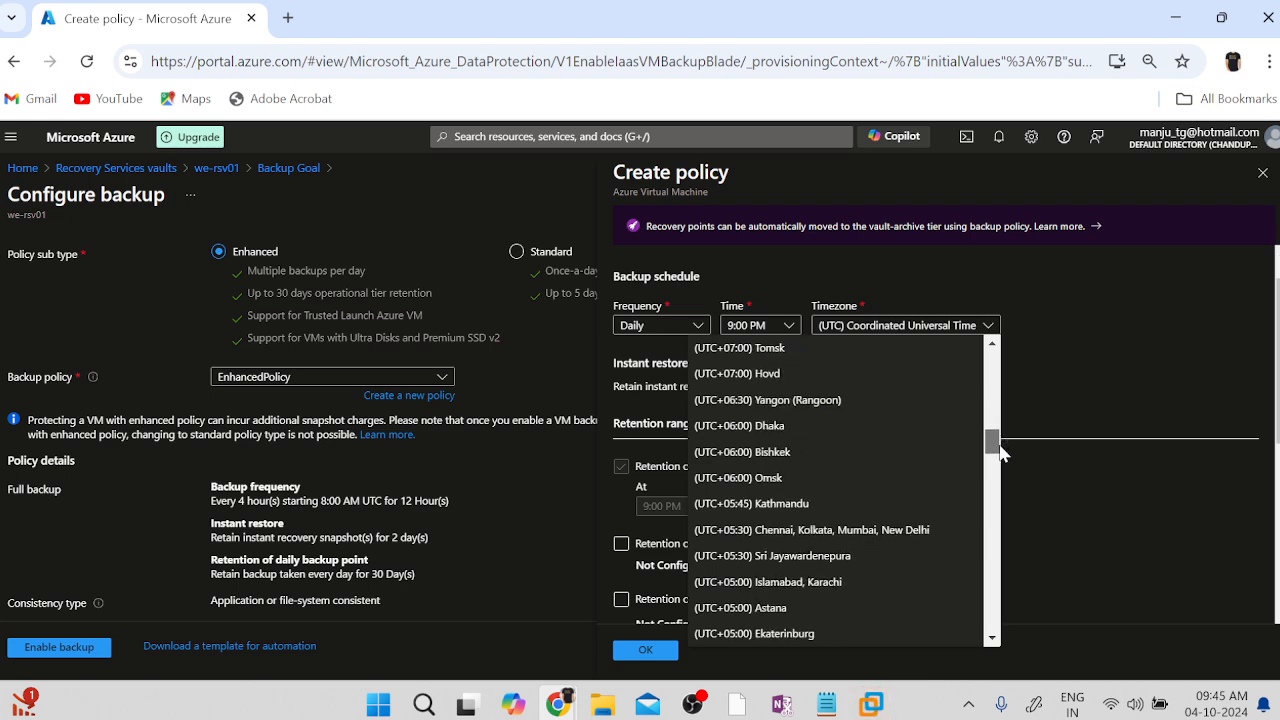
click(802, 530)
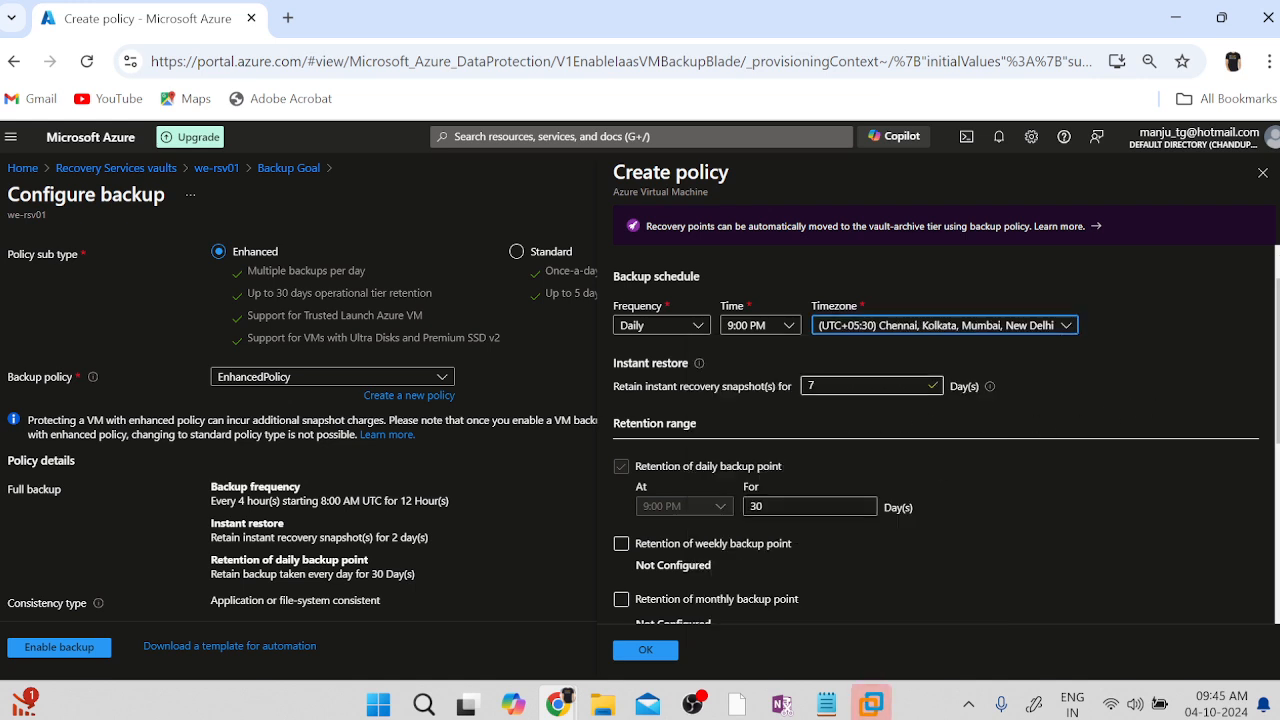
Step: Review the retention periods for instant recovery snapshots and the daily backup point
click(880, 386)
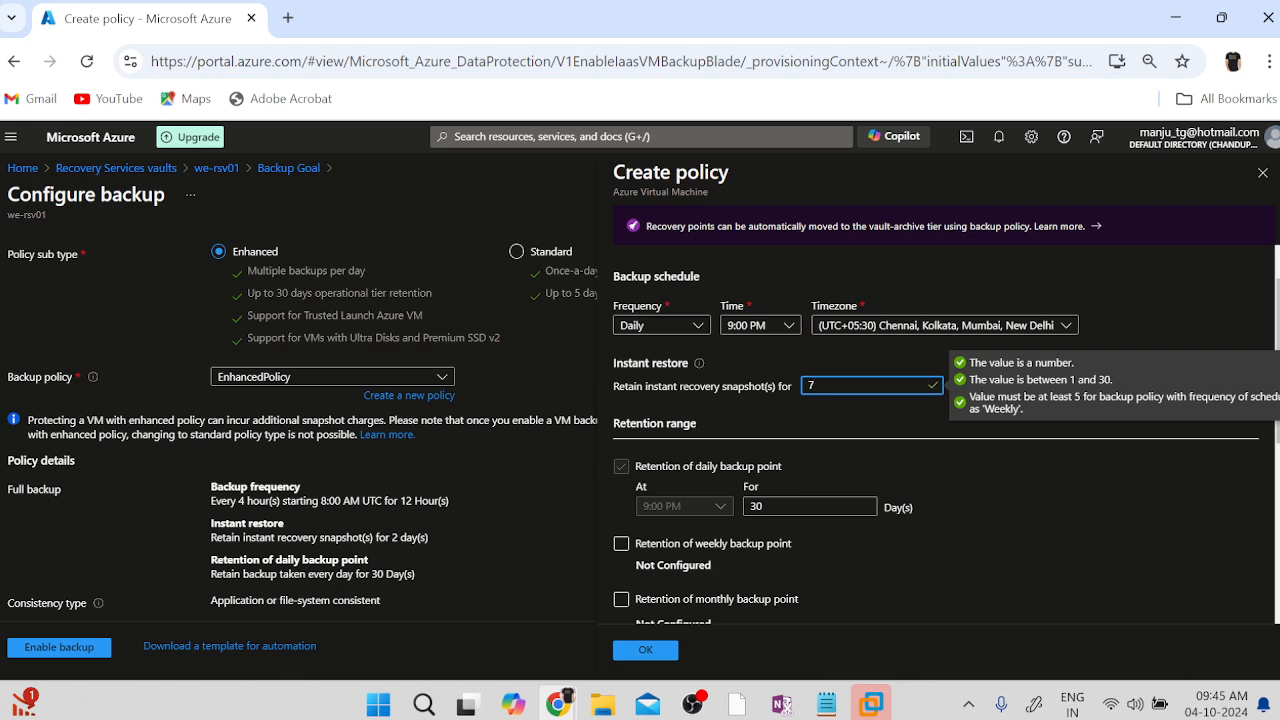
click(1080, 543)
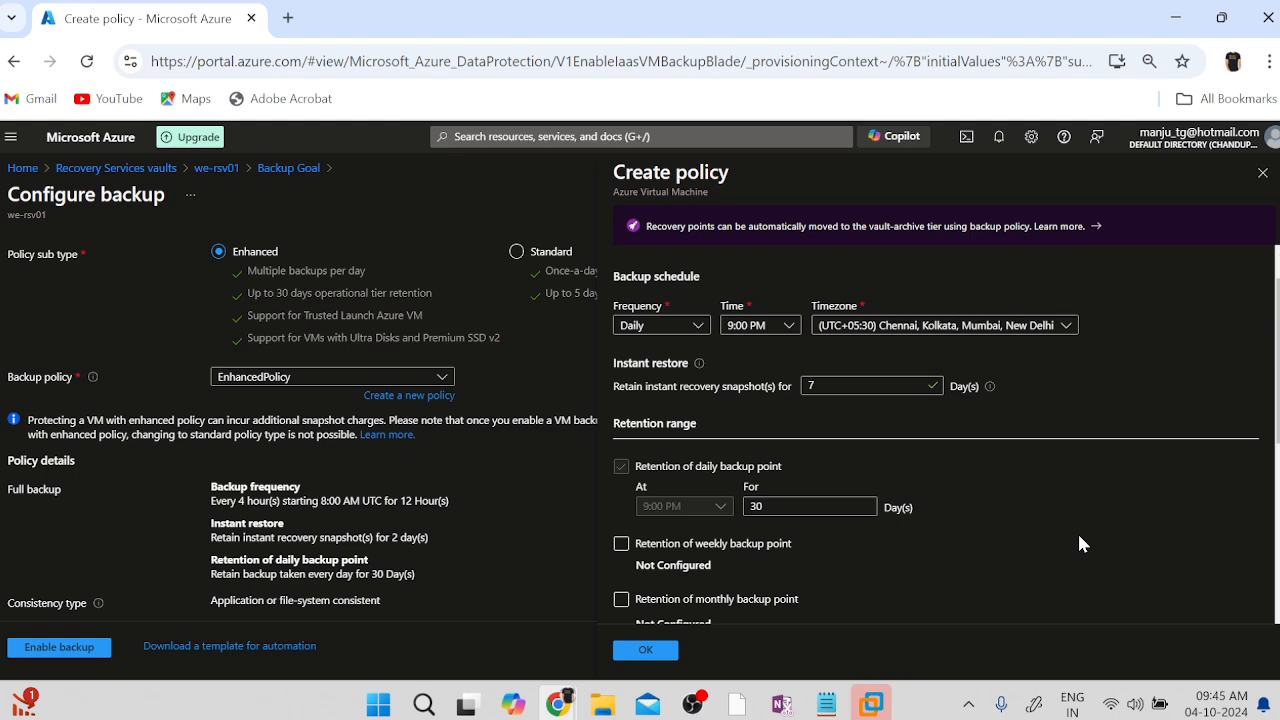
click(860, 385)
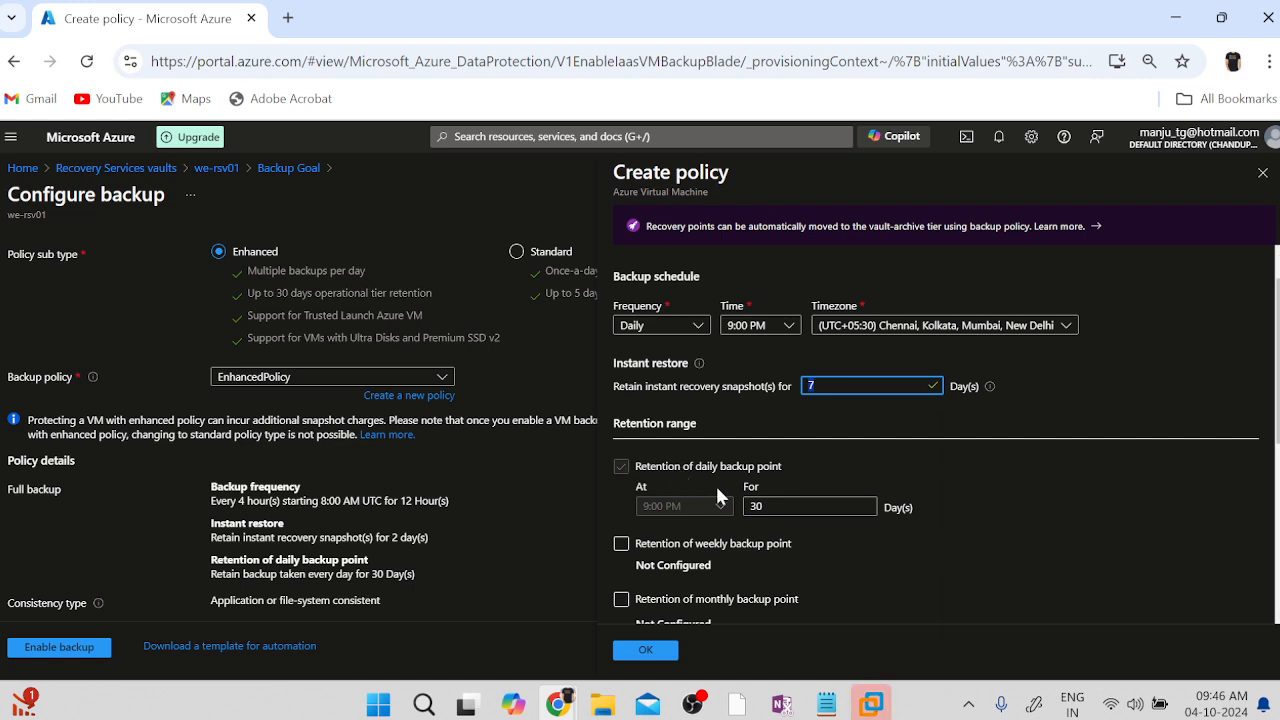
click(795, 506)
Step: Enable retention of the weekly backup point on Sunday and Friday for 4 weeks
scroll(888, 530, down, 1)
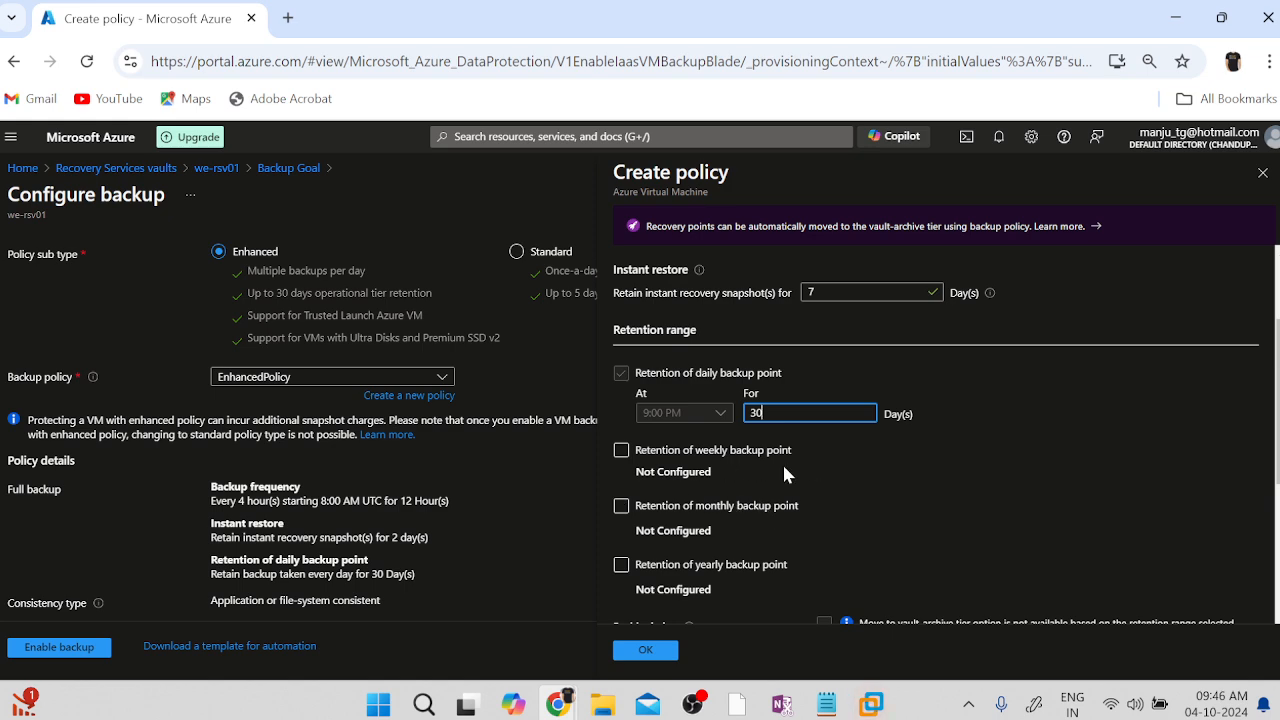
click(621, 450)
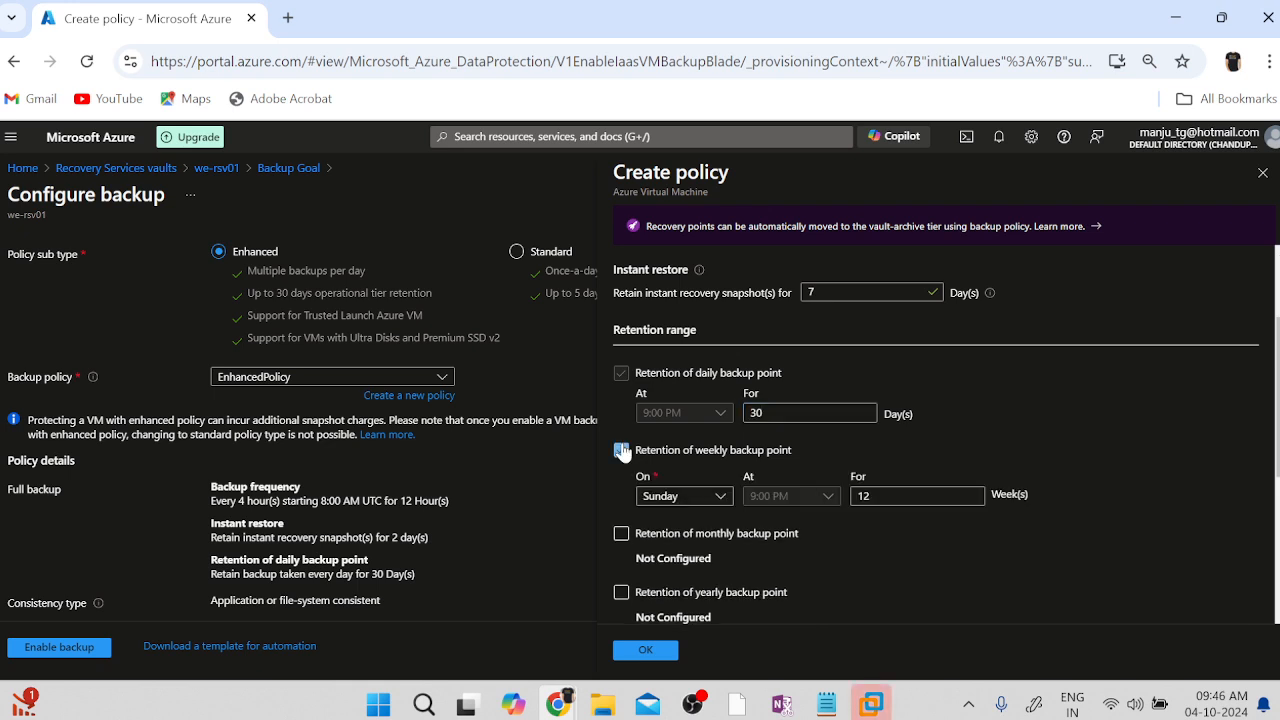
click(719, 495)
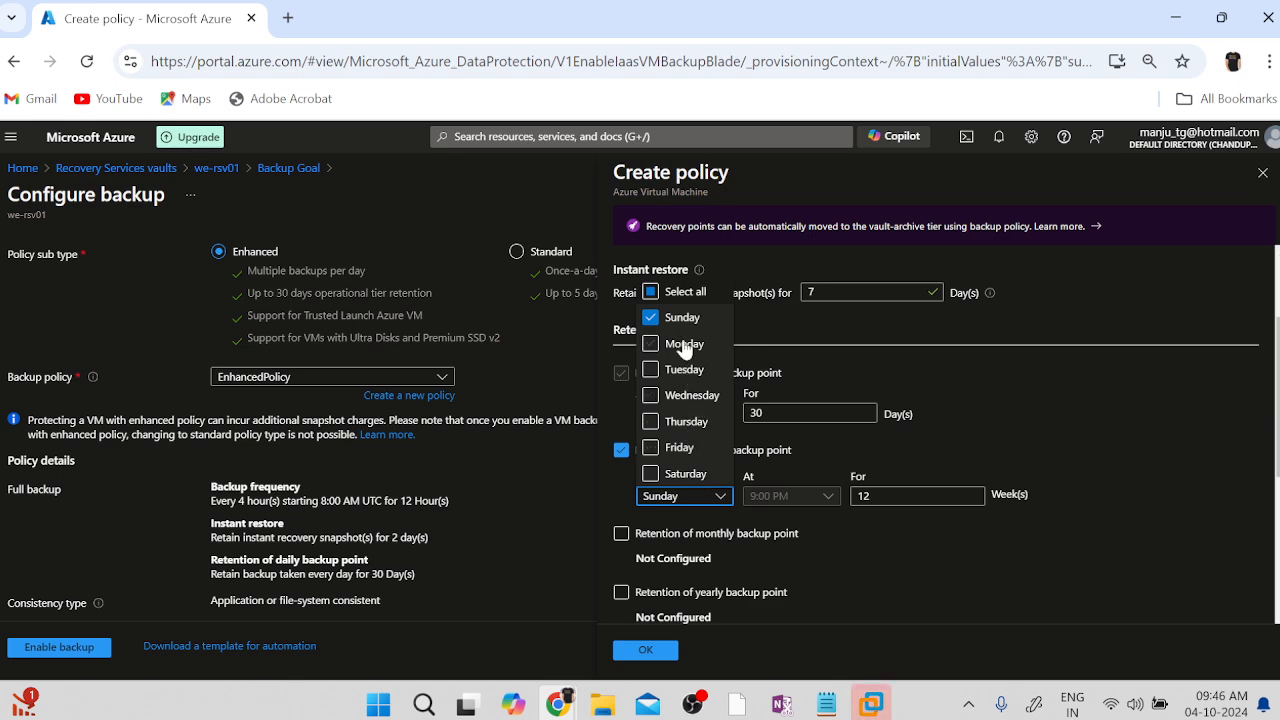
click(684, 455)
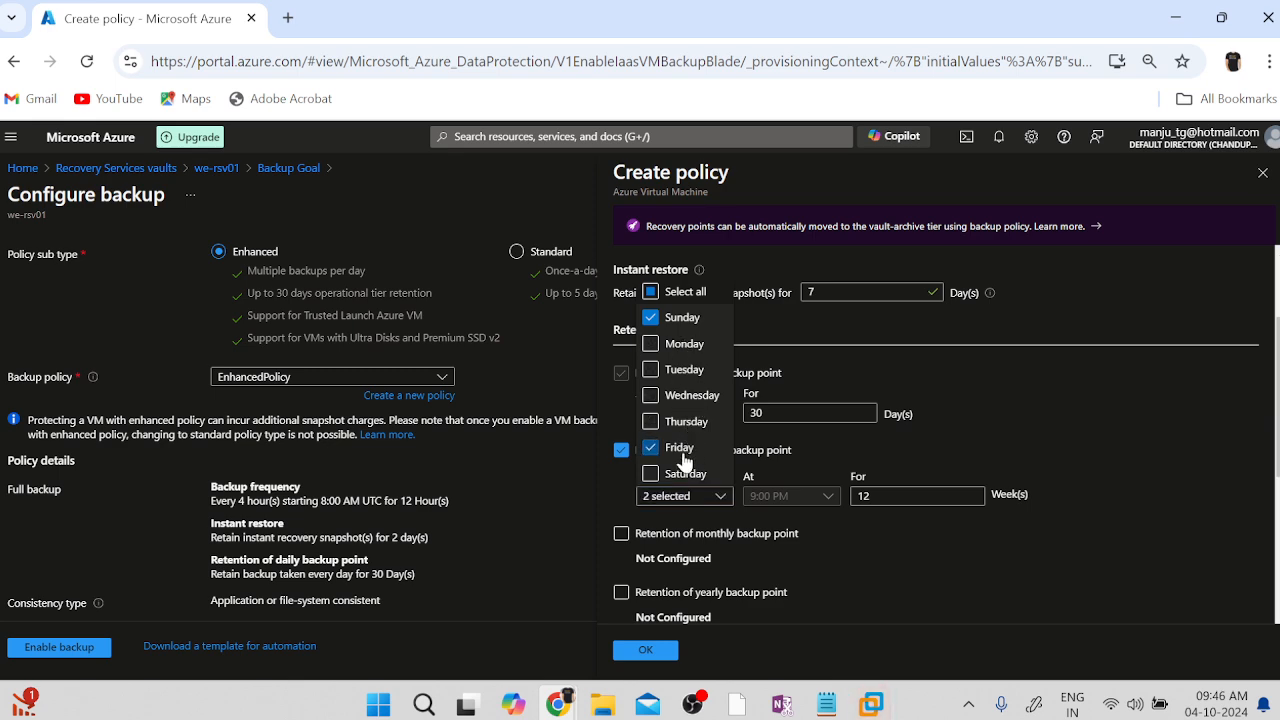
click(970, 579)
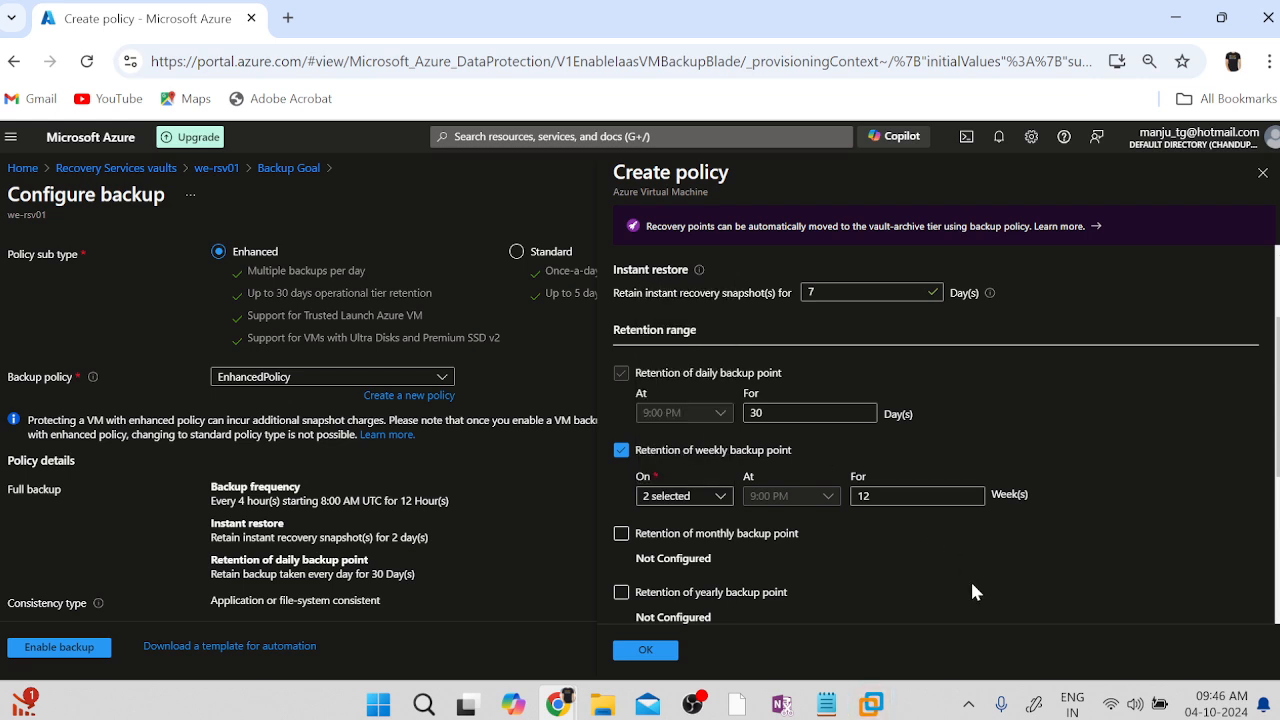
double_click(868, 496)
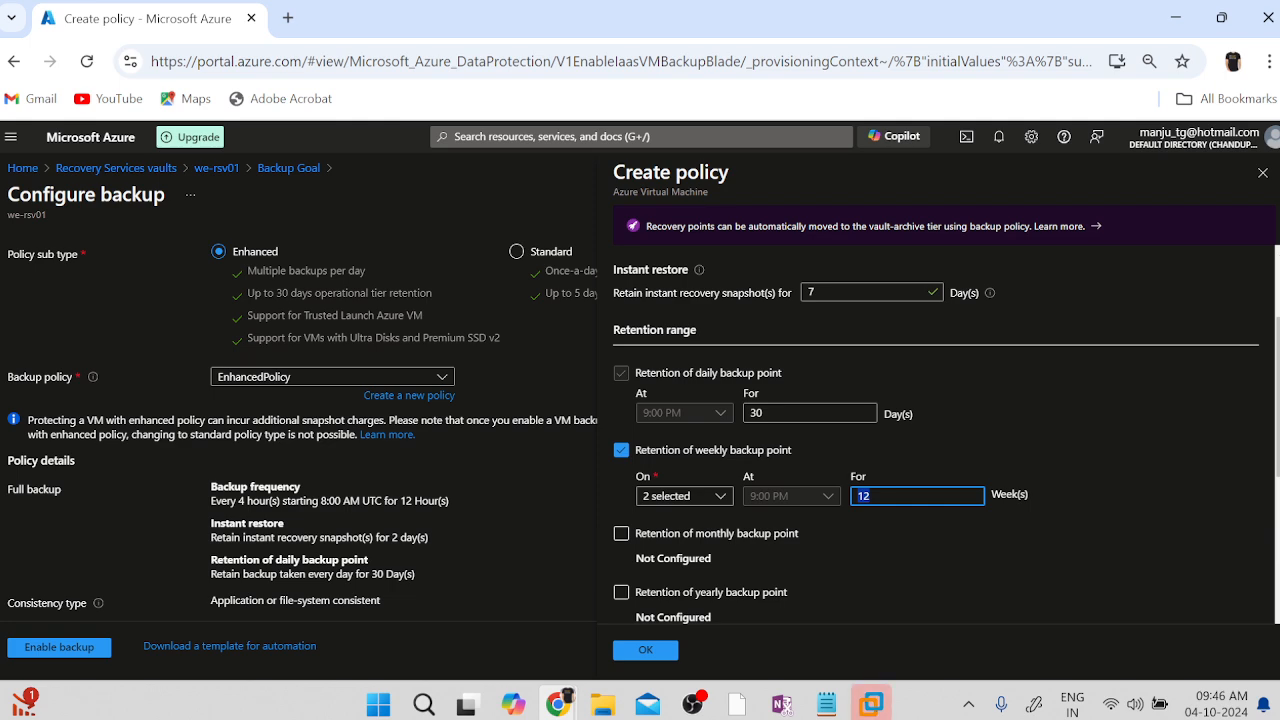
Step: Enable week-based retention of the monthly backup point on the first Monday for 12 months
click(643, 542)
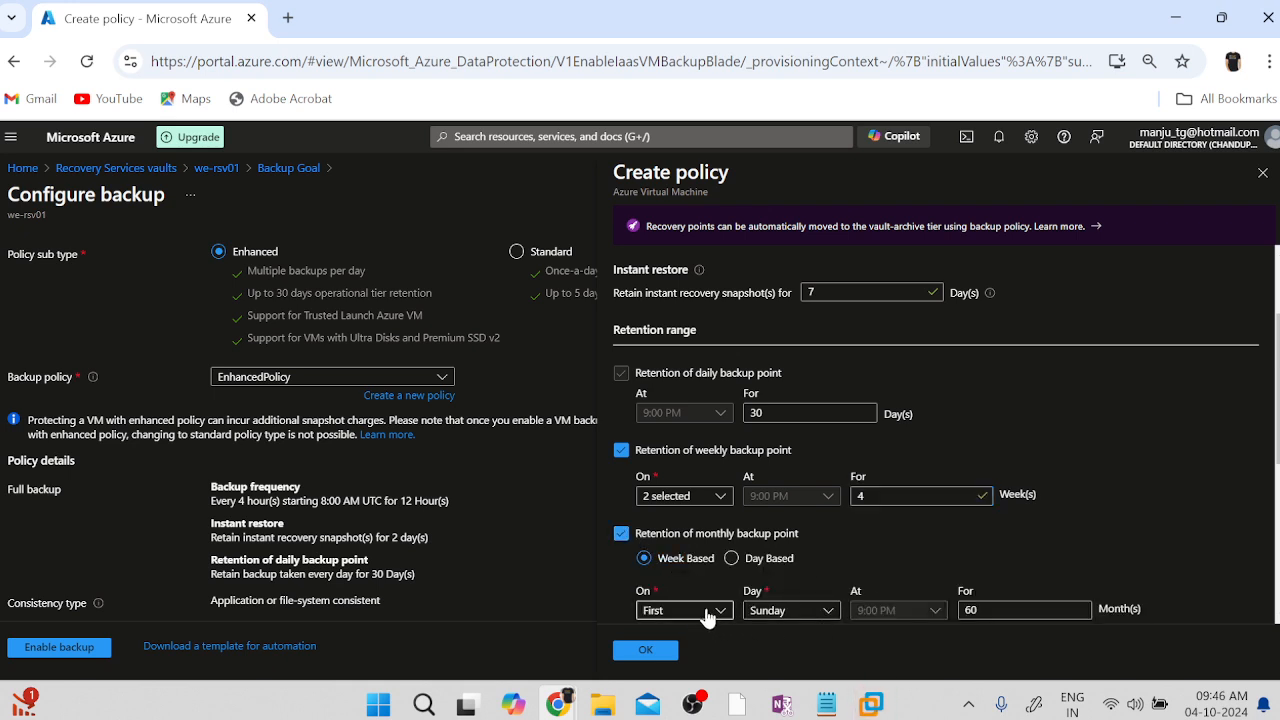
click(790, 614)
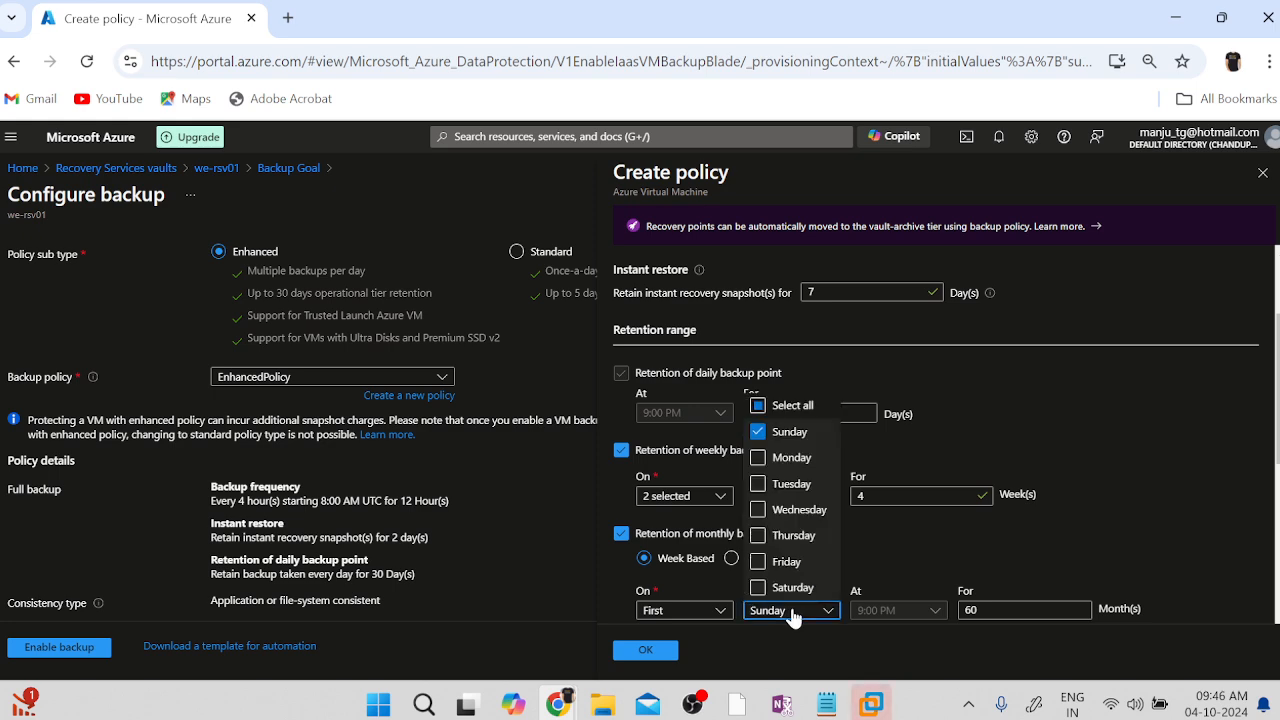
click(786, 455)
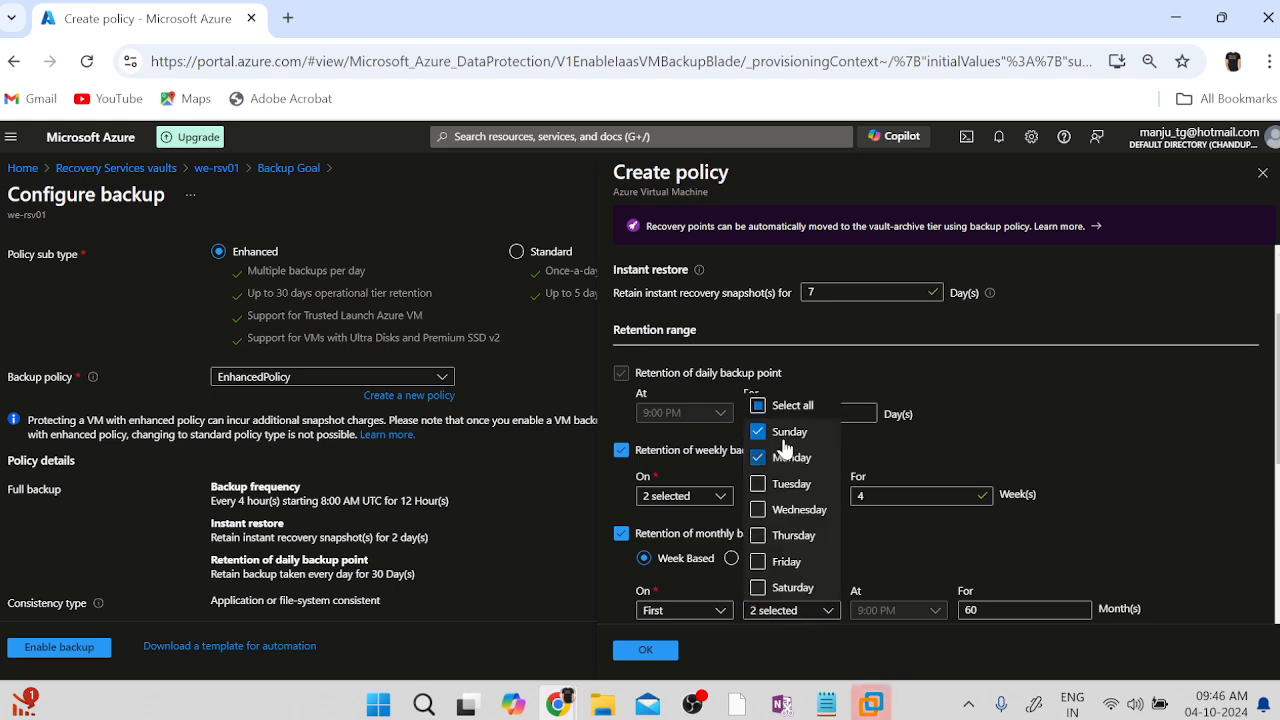
click(785, 431)
click(975, 610)
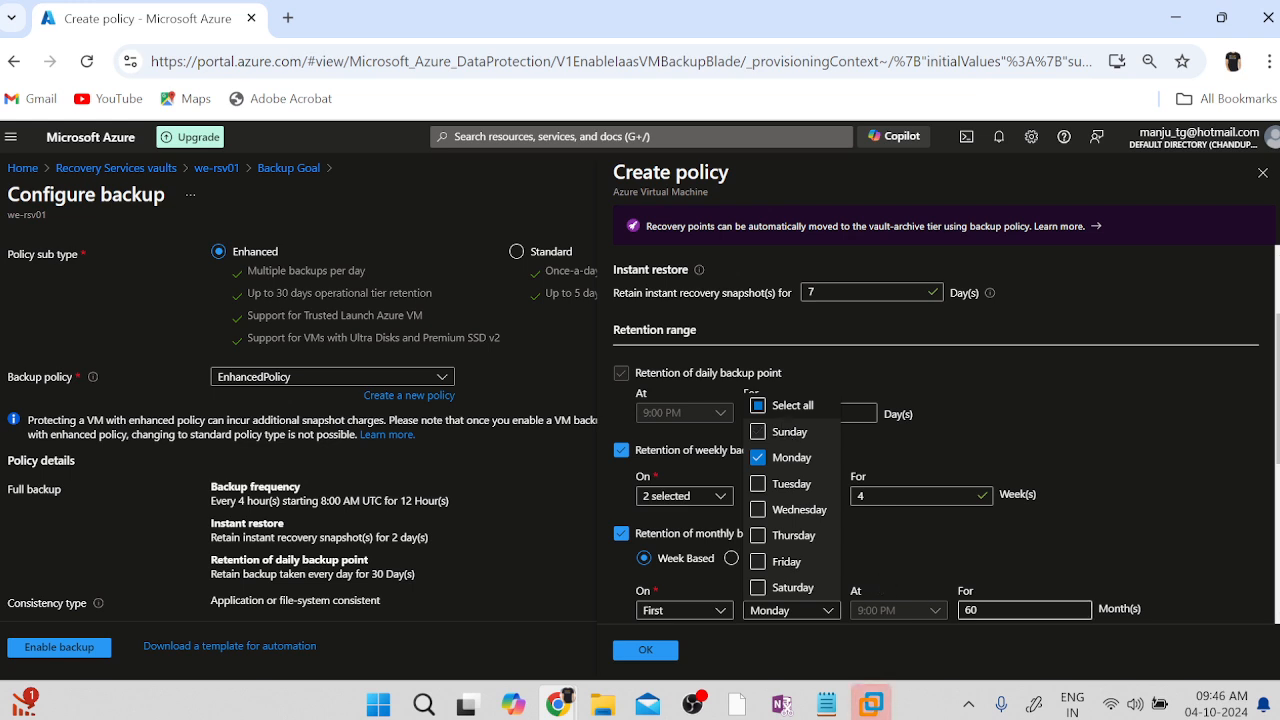
text(12)
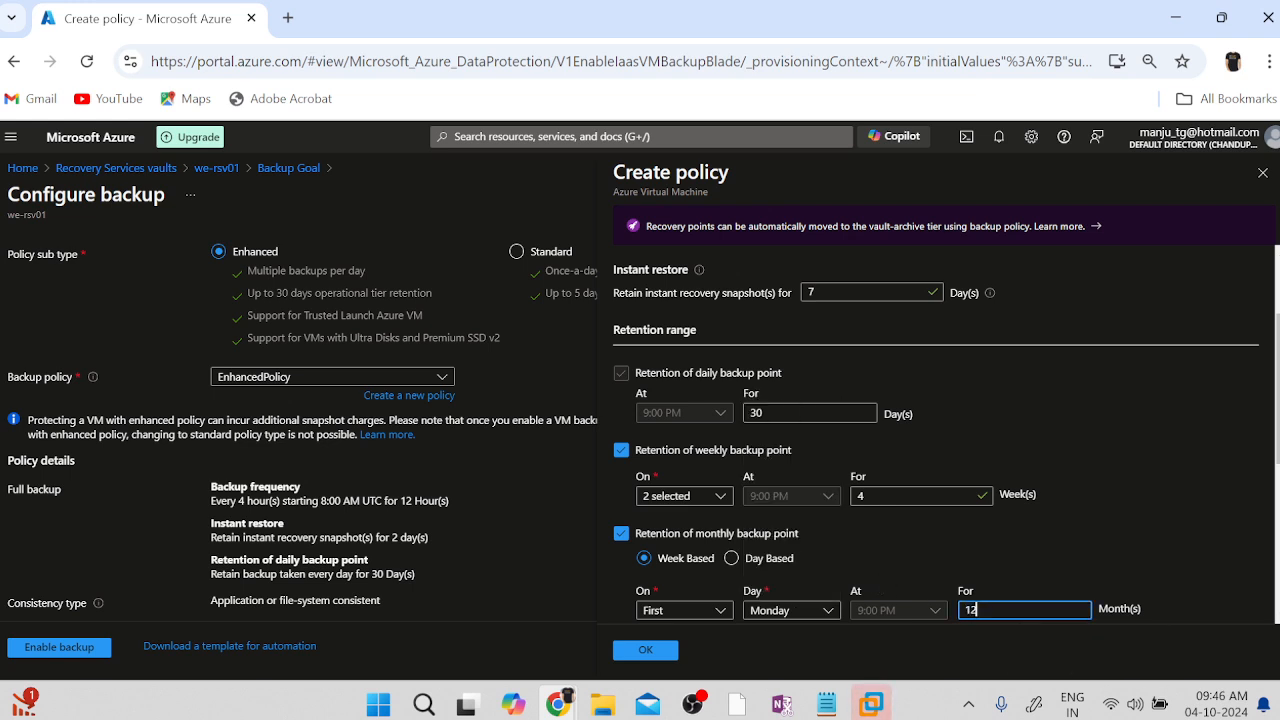
click(1108, 574)
Step: Enable week-based retention of the yearly backup point on the first Monday in January for 5 years
scroll(1118, 578, down, 2)
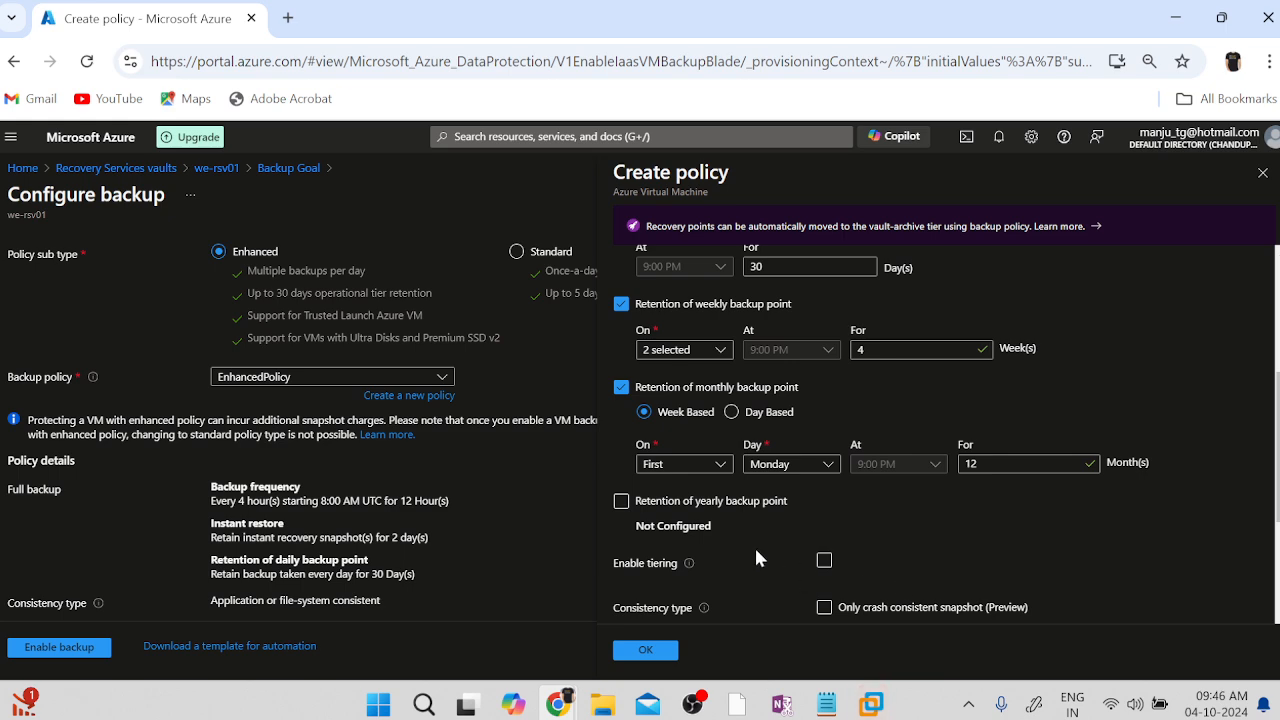
click(667, 508)
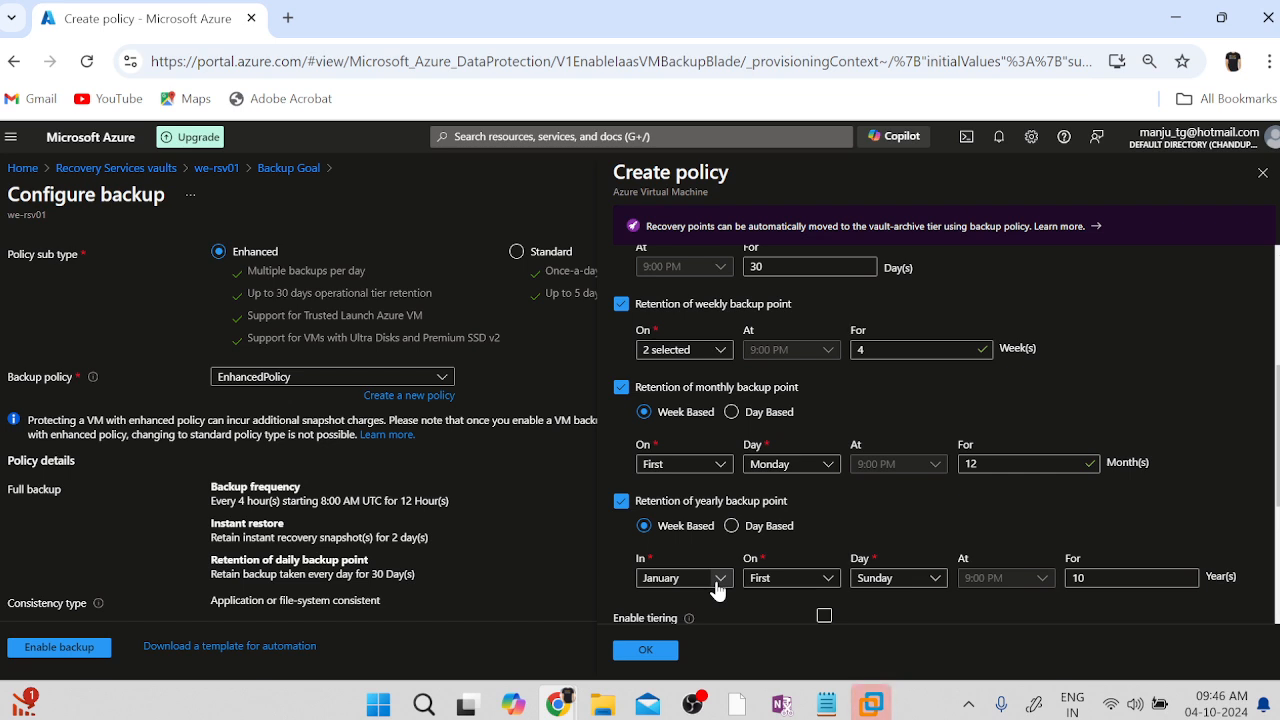
click(894, 579)
click(899, 402)
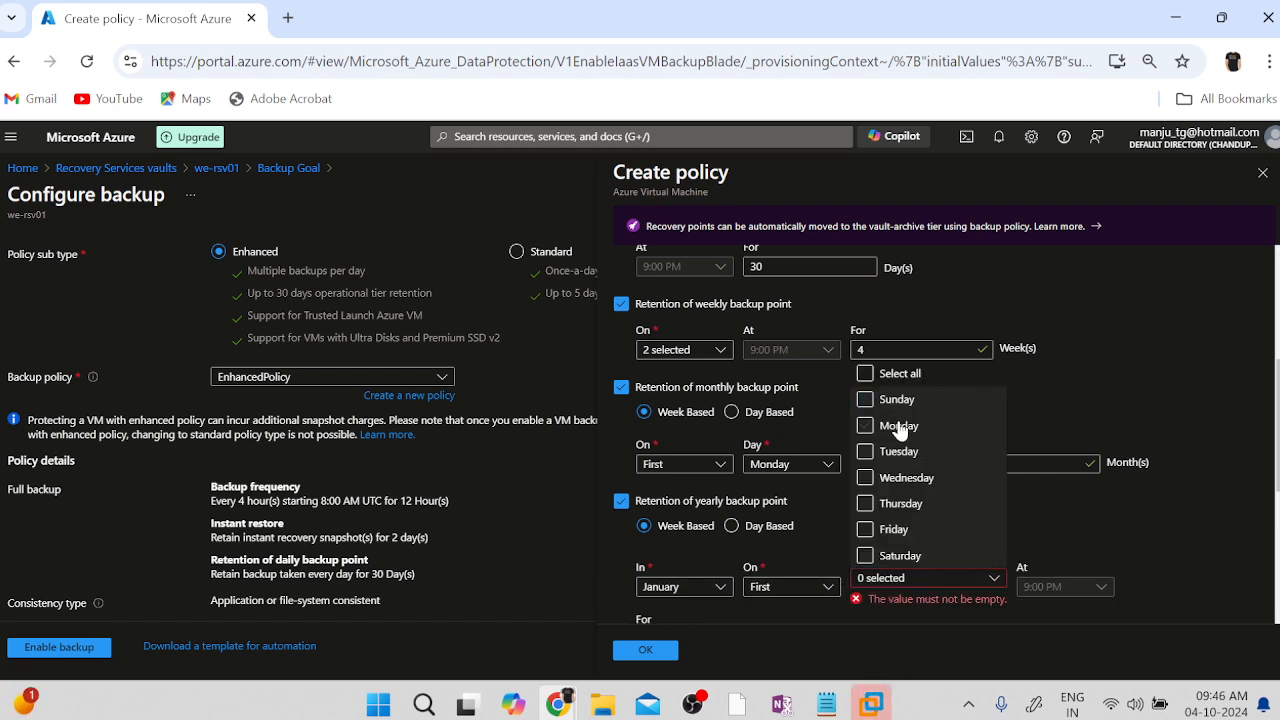
click(897, 427)
click(968, 645)
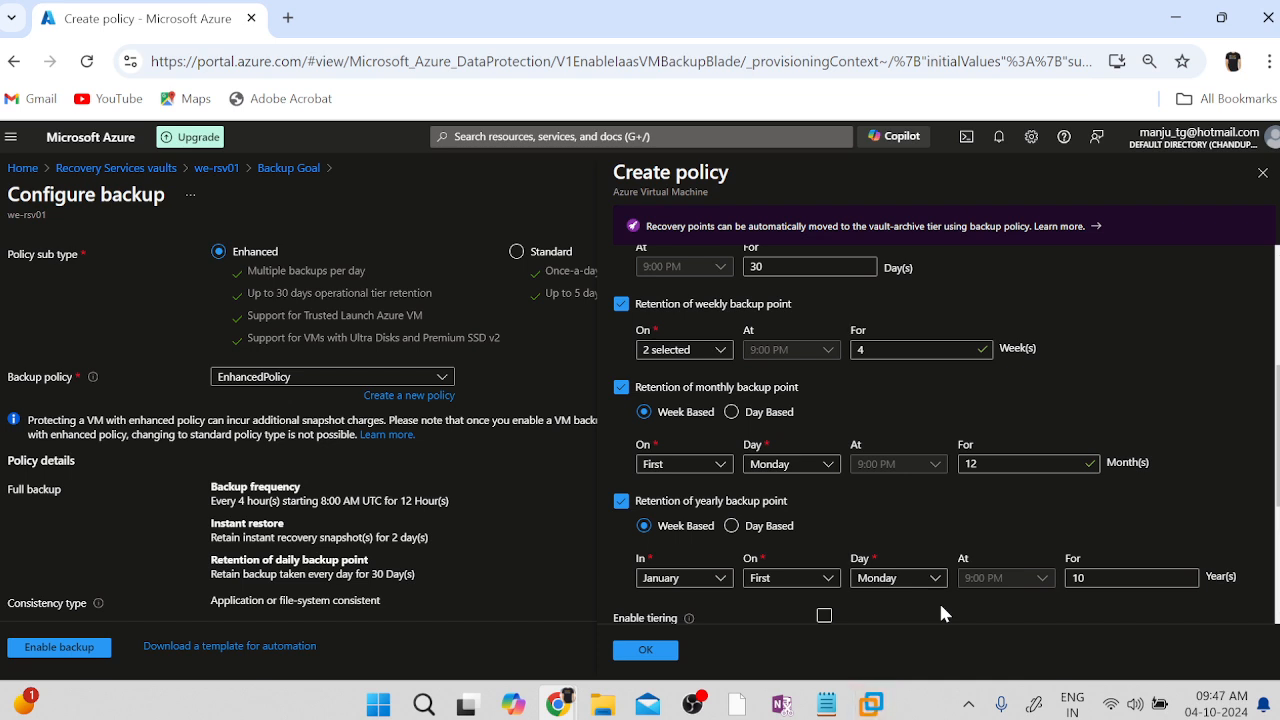
key(Tab)
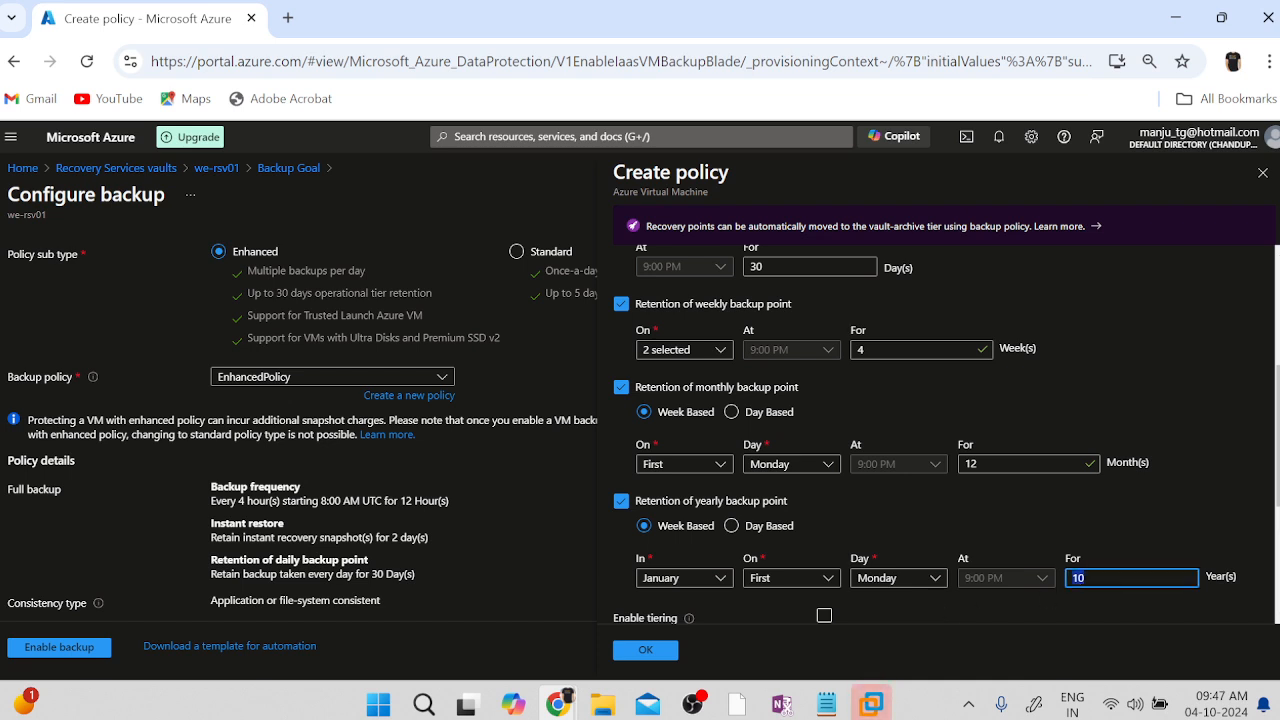
text(5)
Step: Check the vault-archive tiering options, leave tiering disabled, and save the new backup policy
scroll(1095, 612, down, 4)
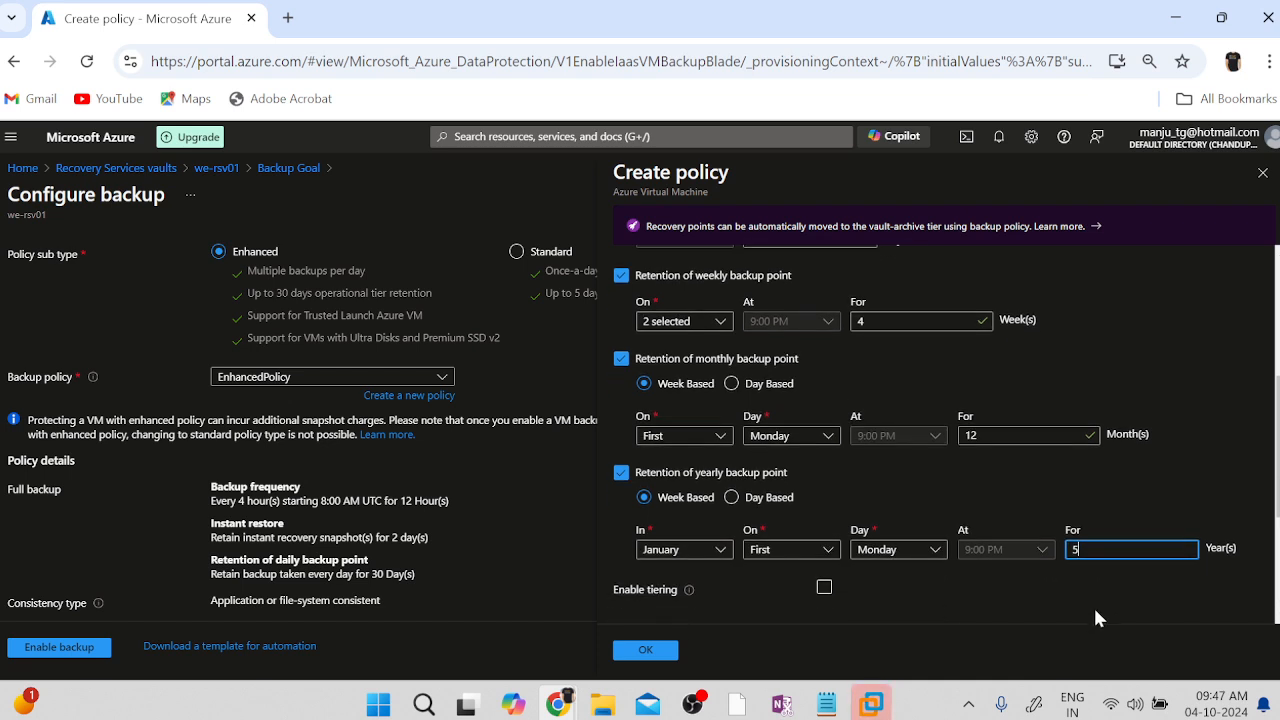
scroll(1094, 617, down, 1)
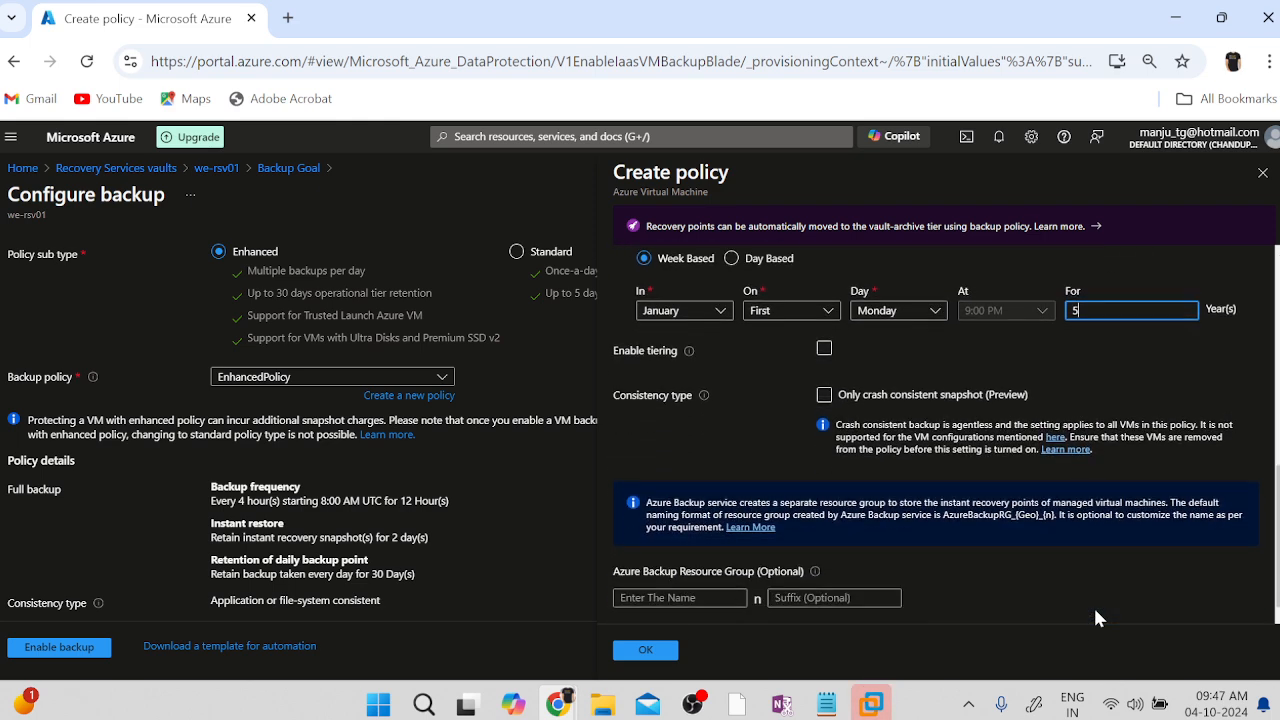
click(823, 350)
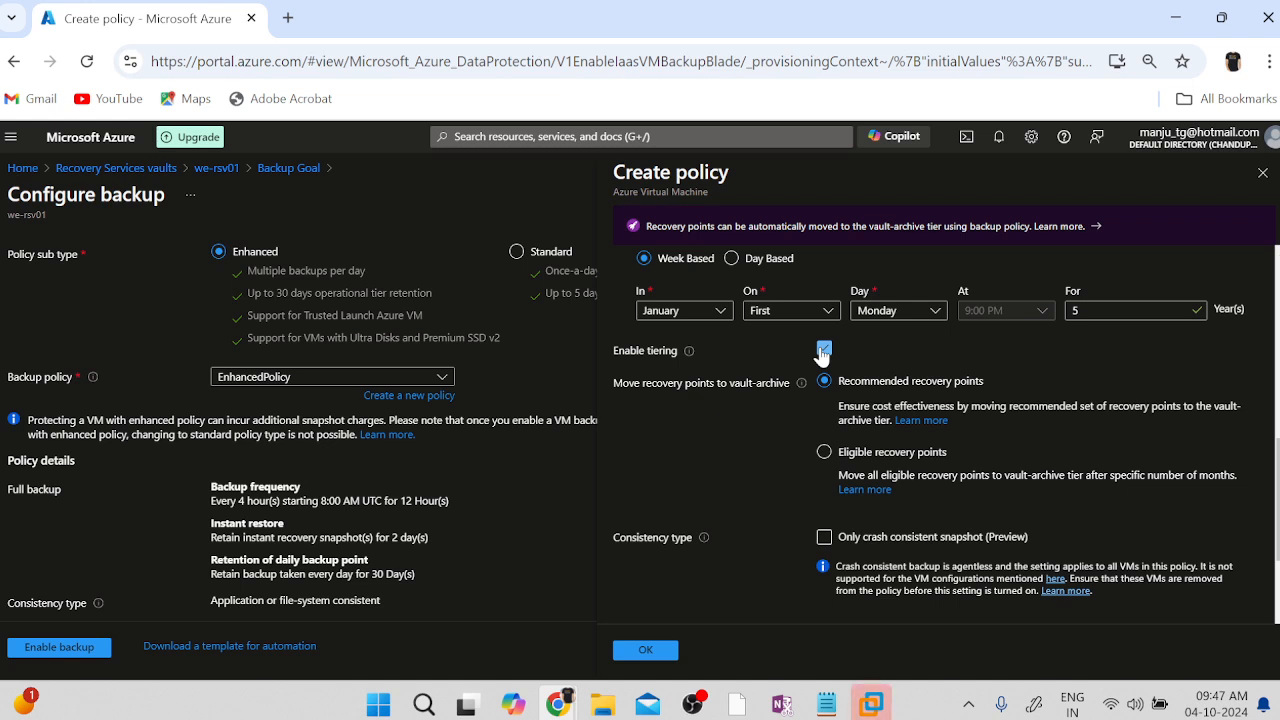
click(823, 350)
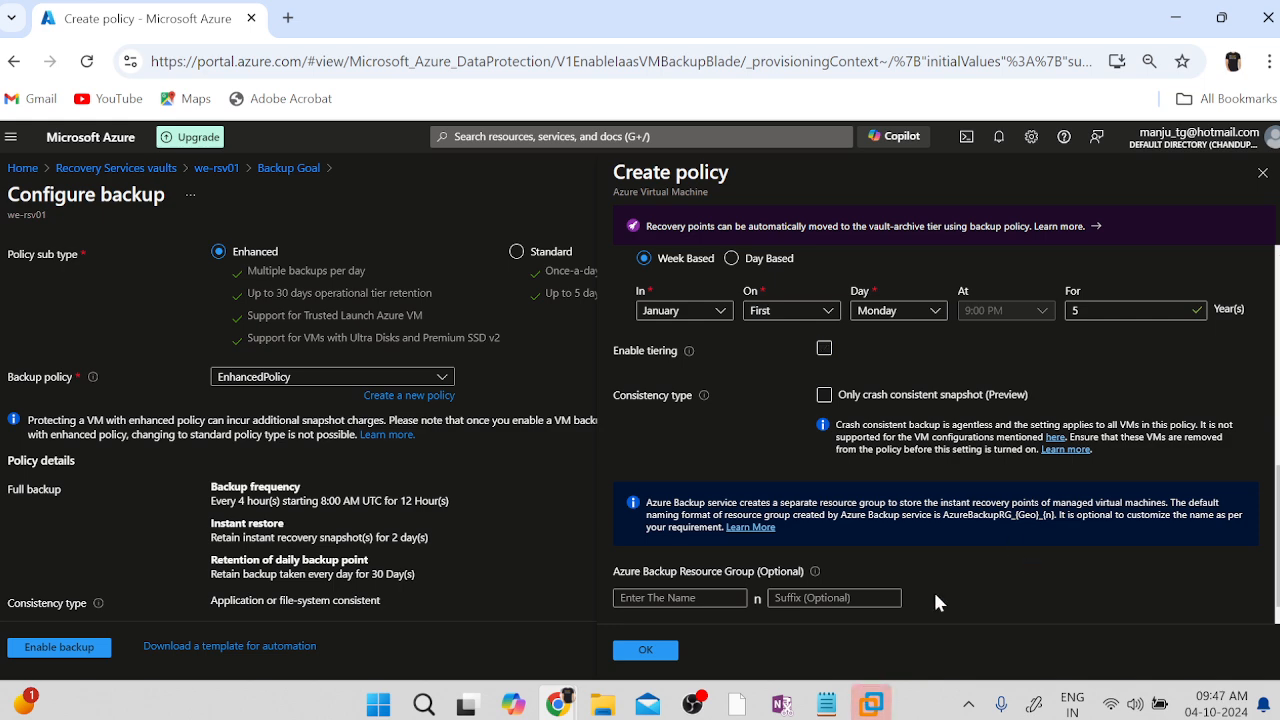
click(650, 652)
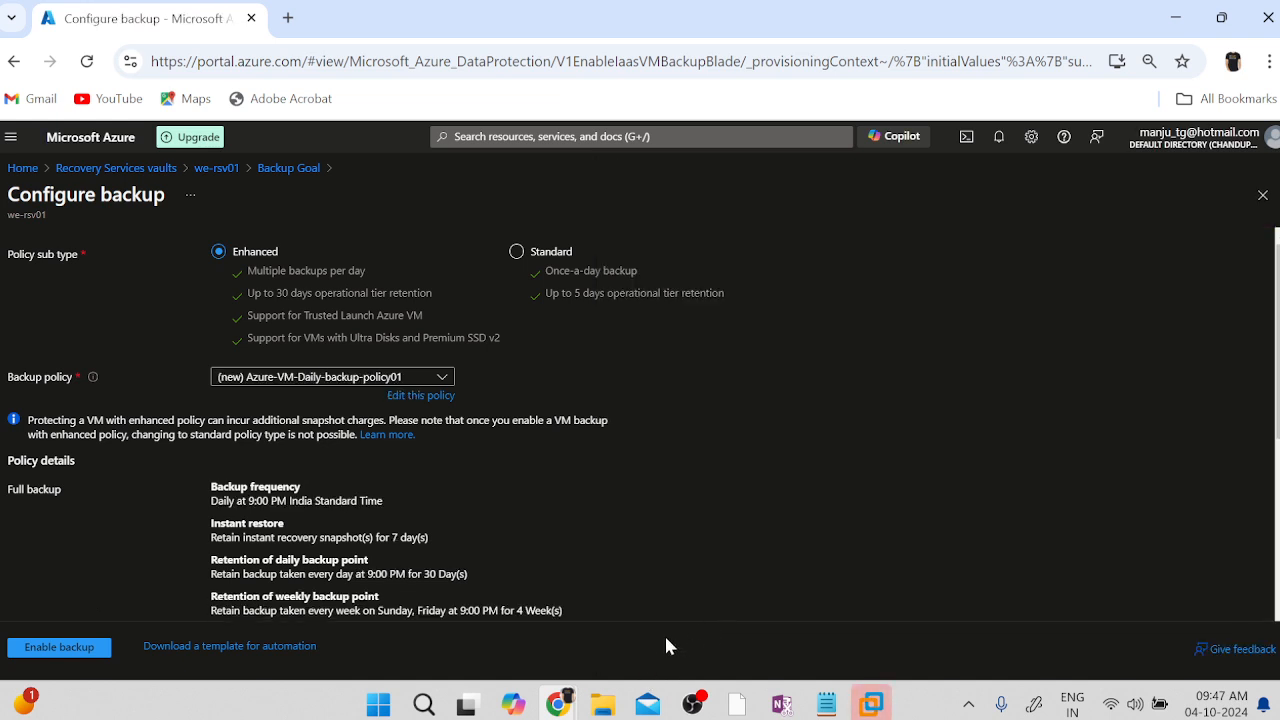
Step: Add virtual machine WE-VM01 to the backup configuration and enable its backup
scroll(786, 497, down, 1)
scroll(786, 494, down, 3)
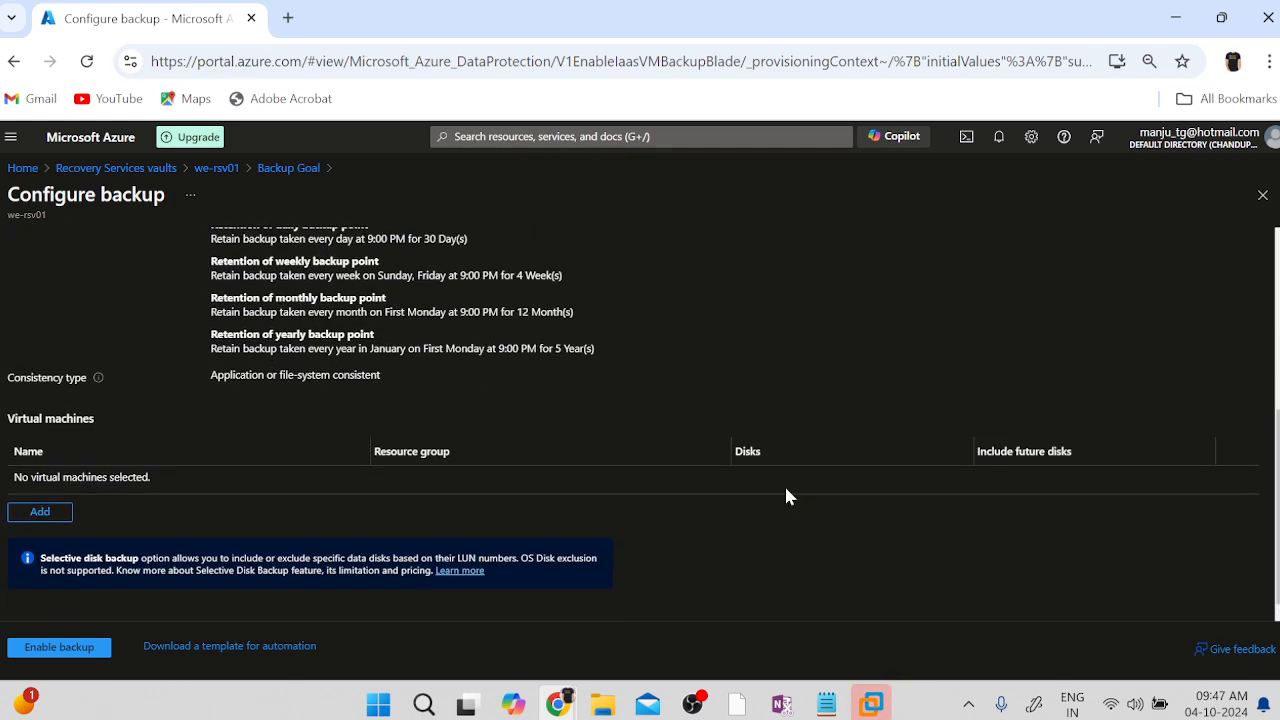
click(38, 518)
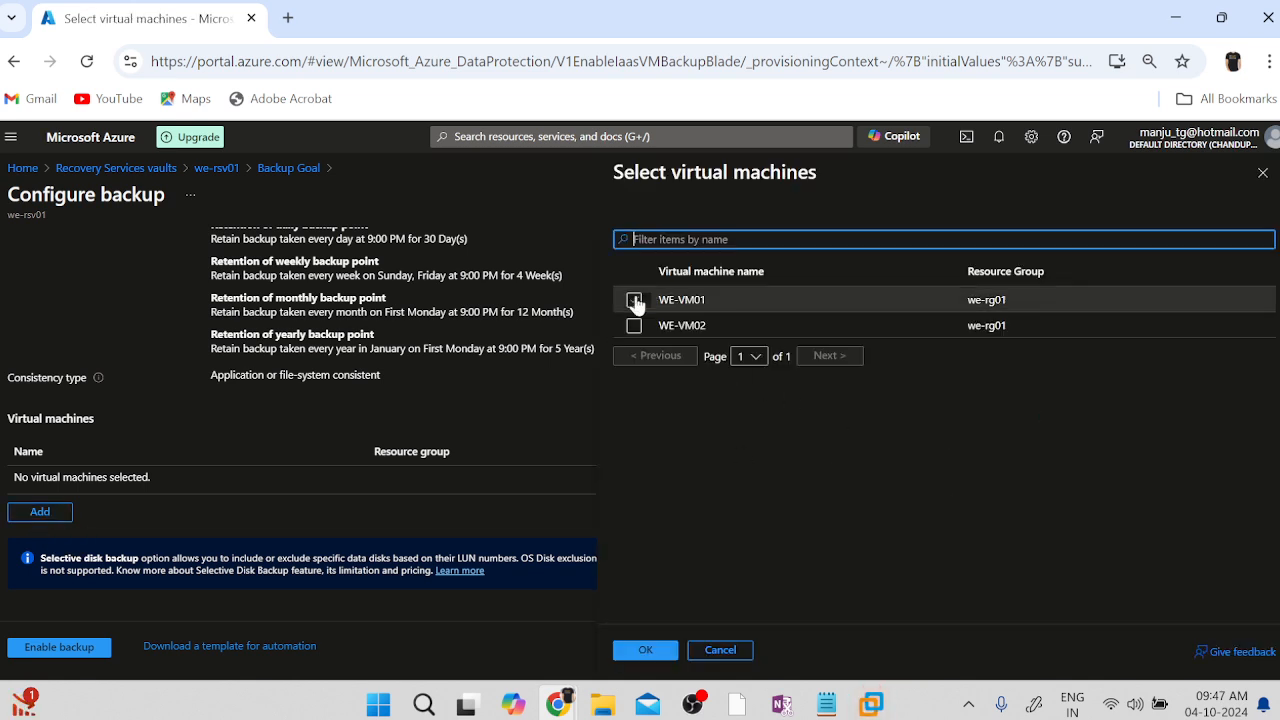
click(634, 301)
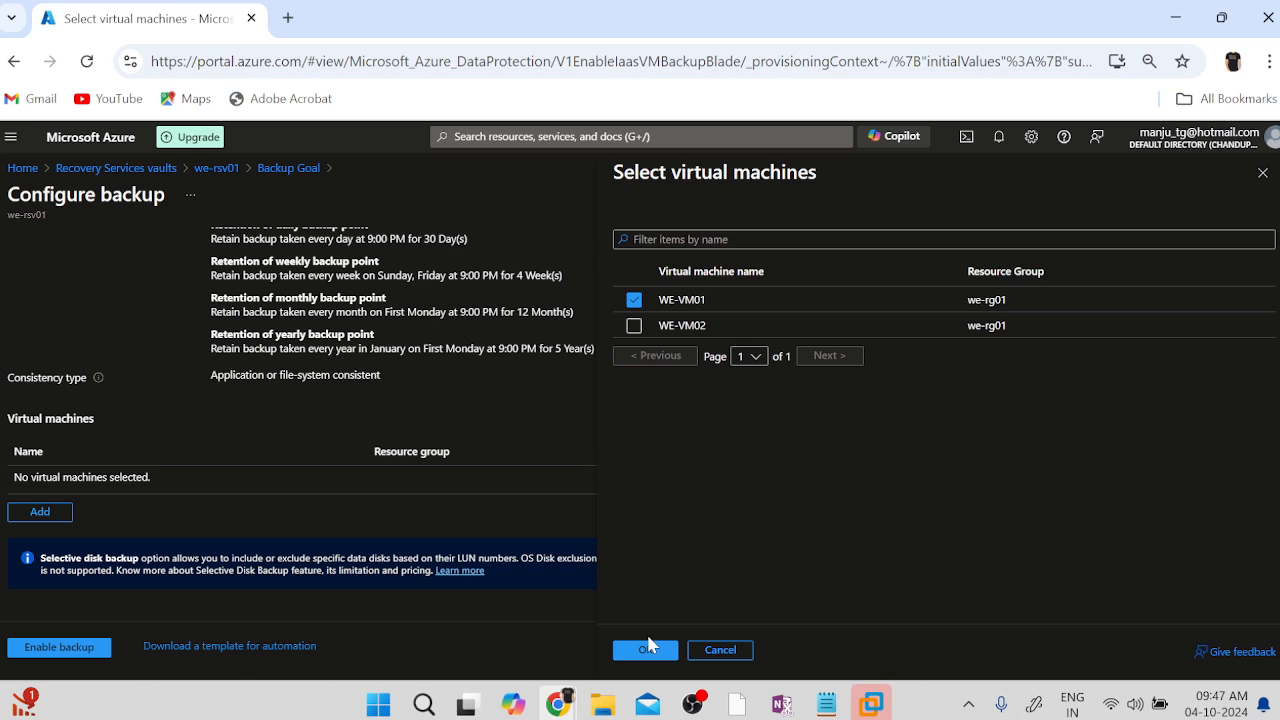
click(648, 645)
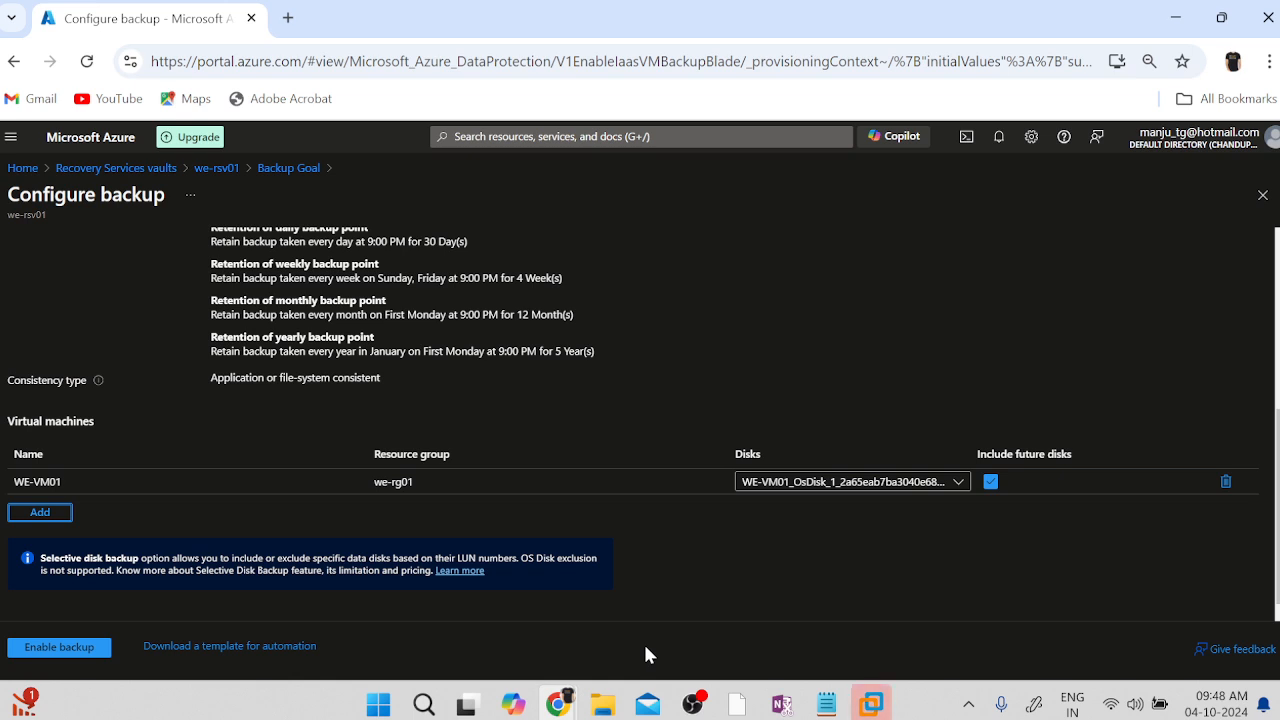
click(57, 652)
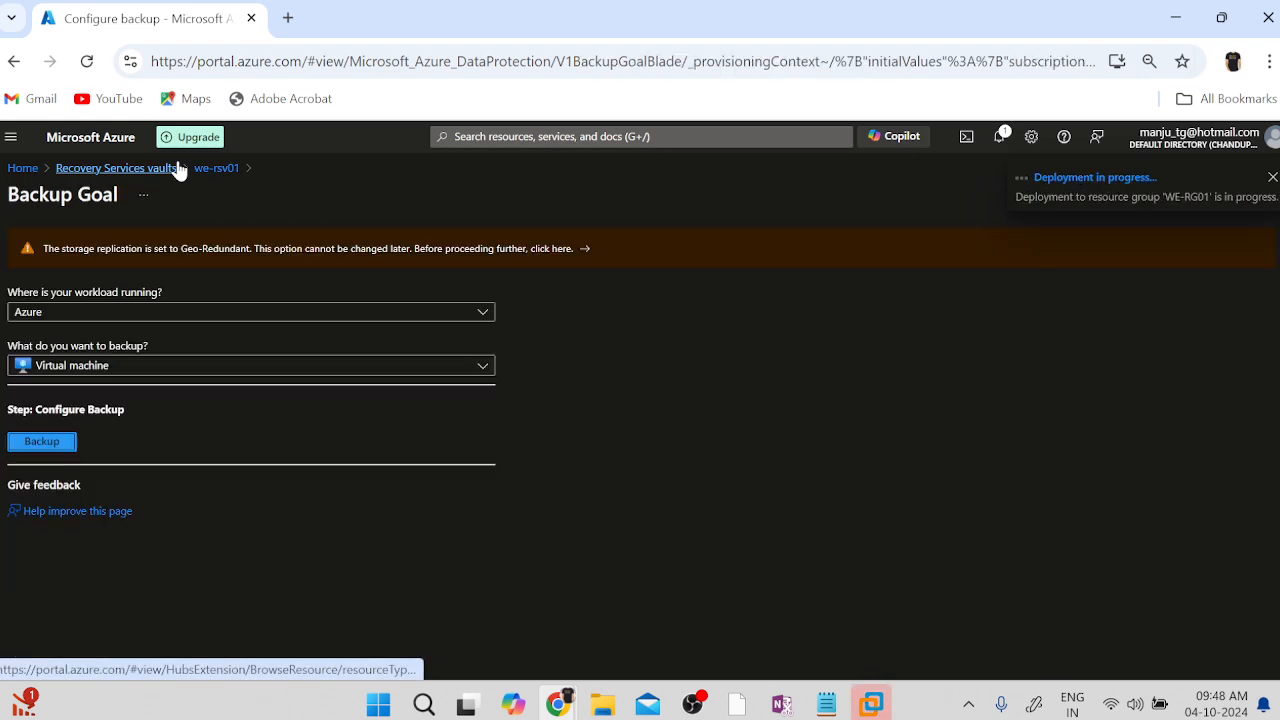
Step: Go to the virtual machines list from the portal home and open the Backup settings of WE-VM02
click(22, 167)
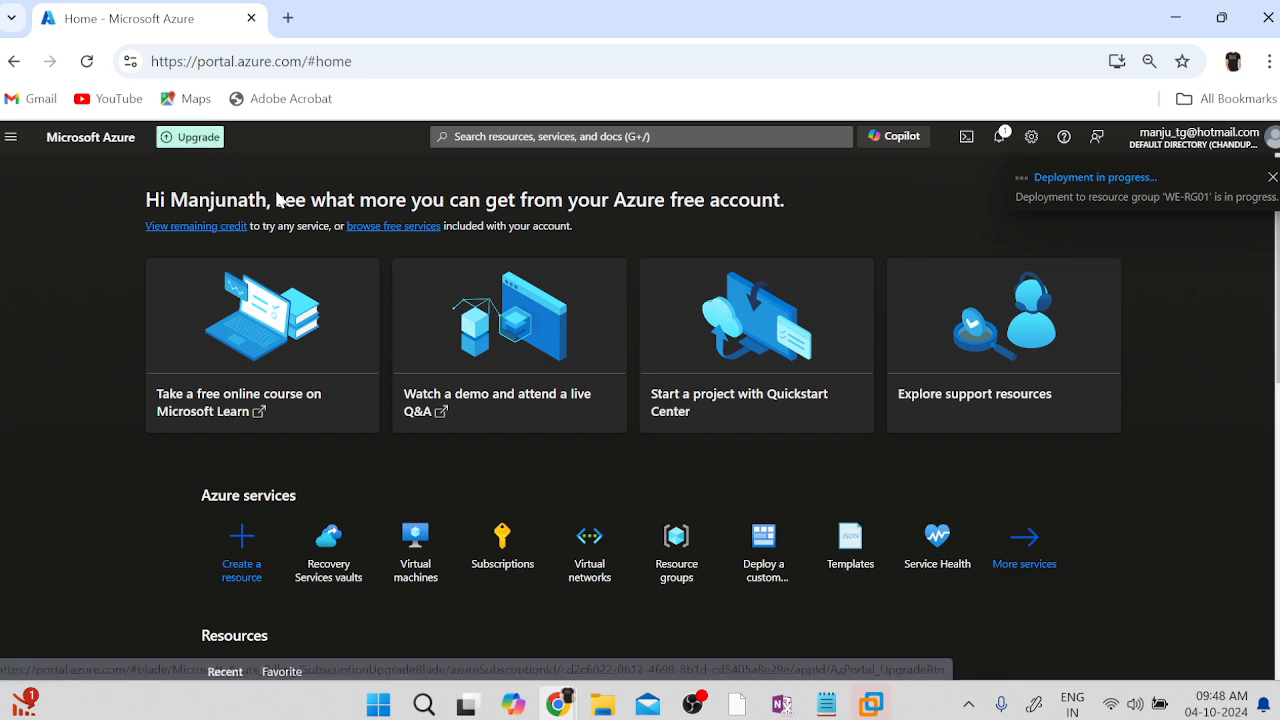
click(423, 578)
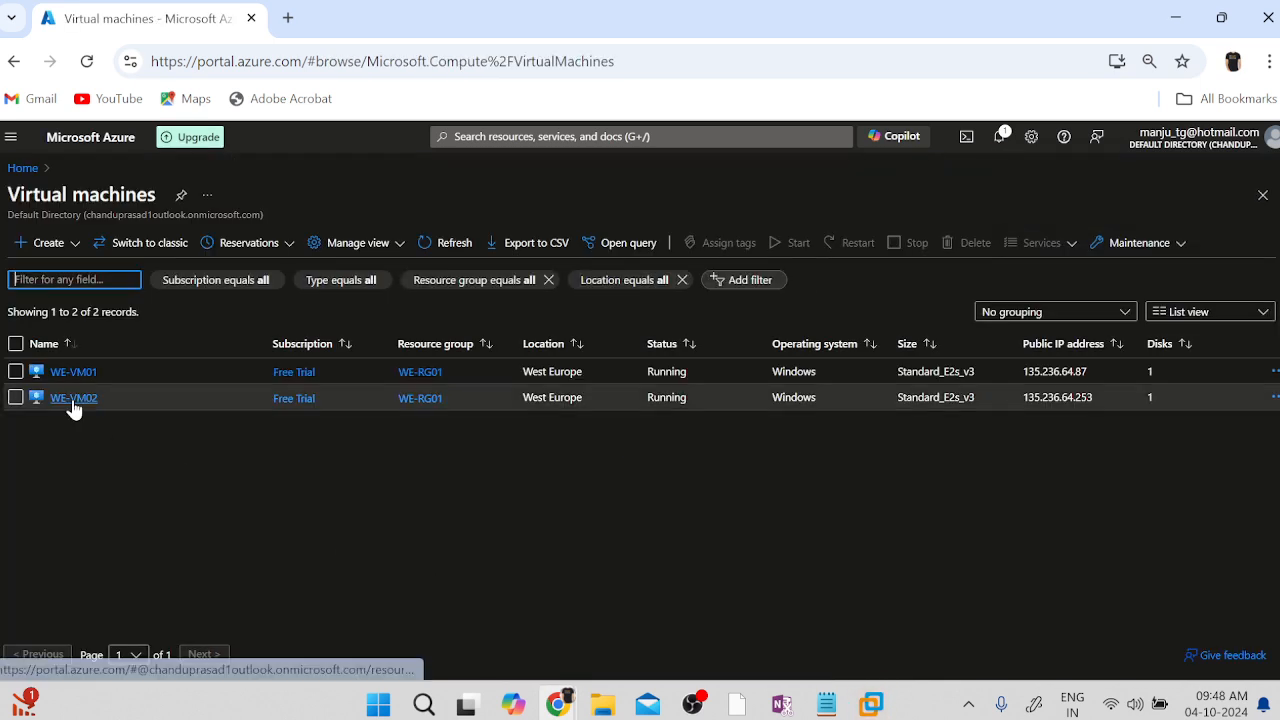
click(73, 398)
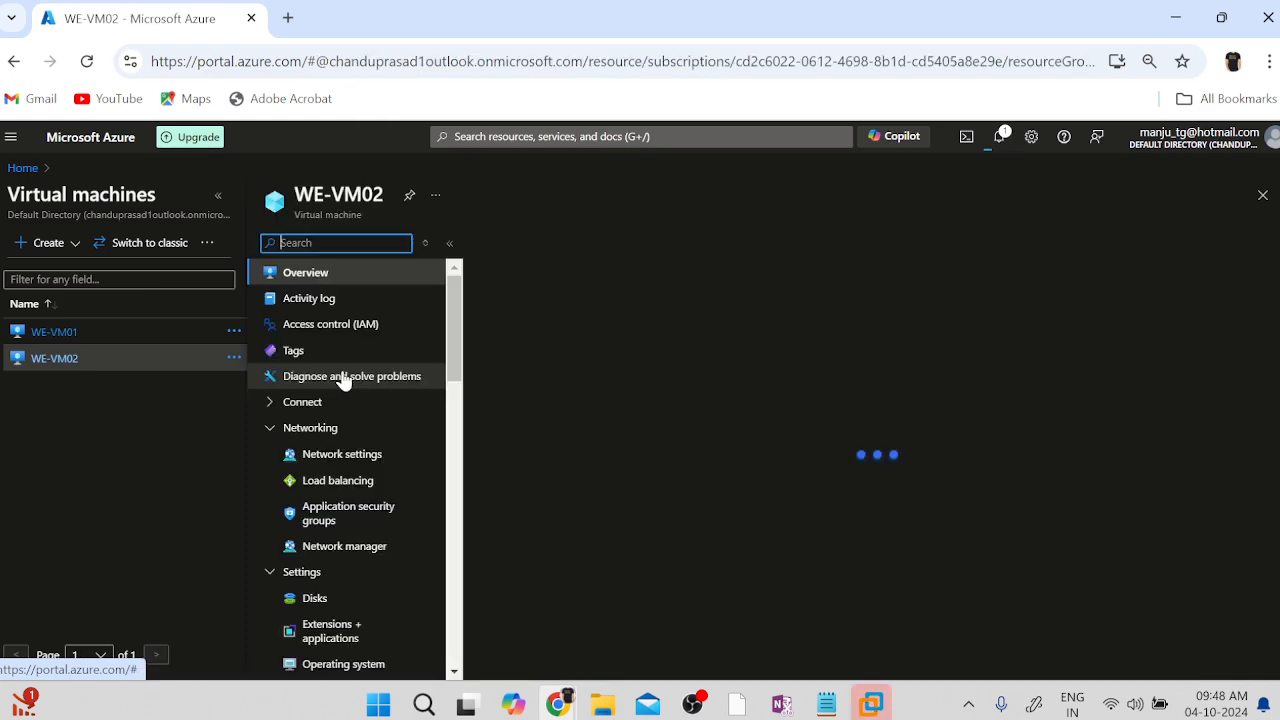
scroll(376, 443, down, 6)
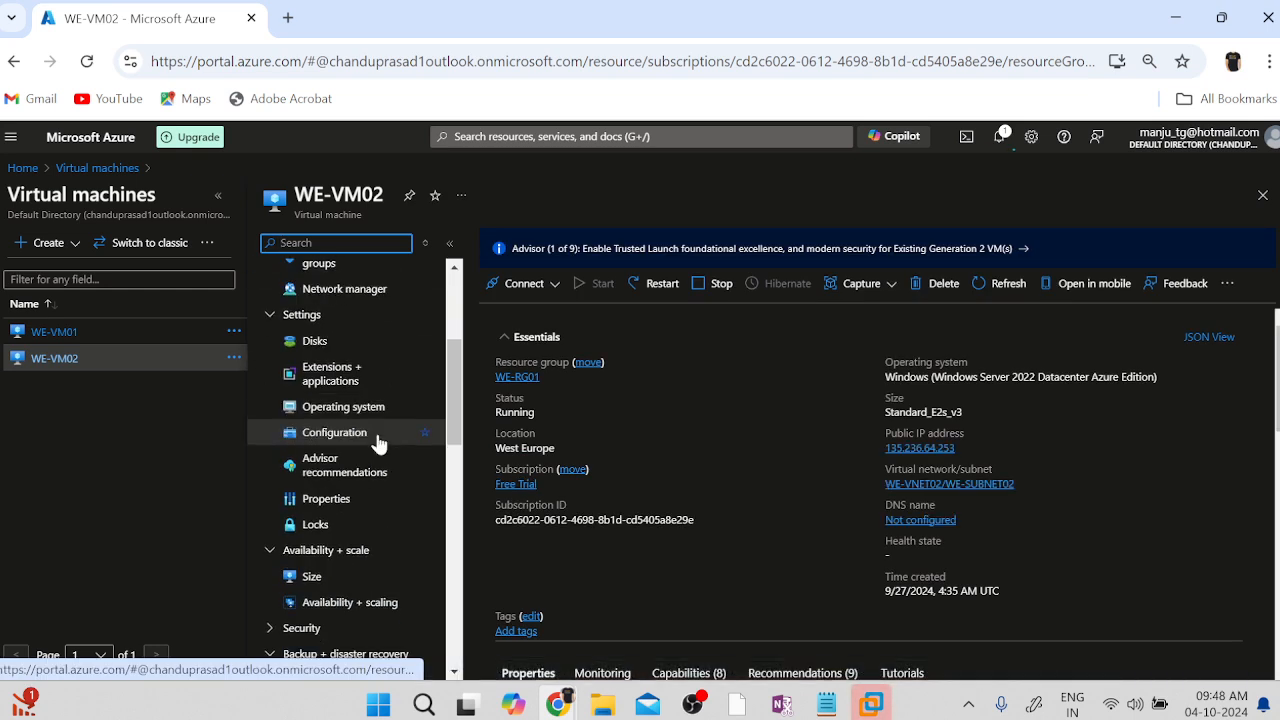
click(320, 368)
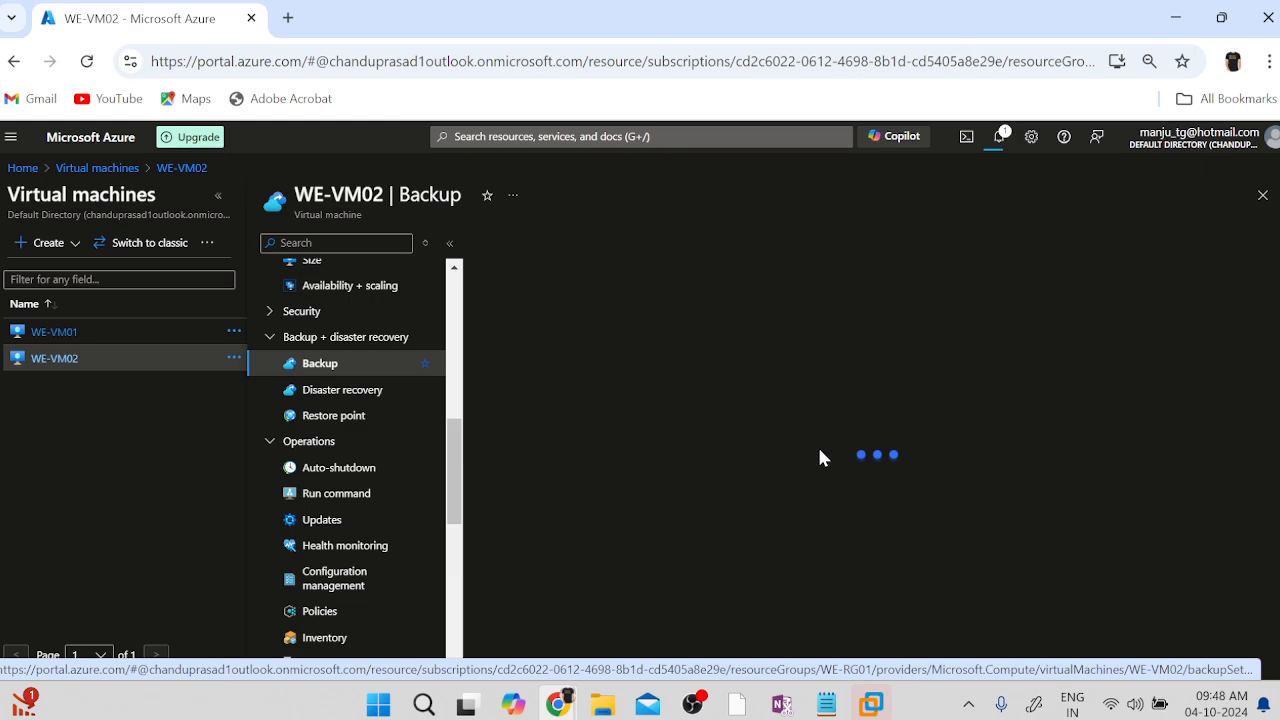
Step: Examine WE-VM02's backup options, including the vault, policy sub type, available backup policies and disk selection
scroll(1070, 508, down, 2)
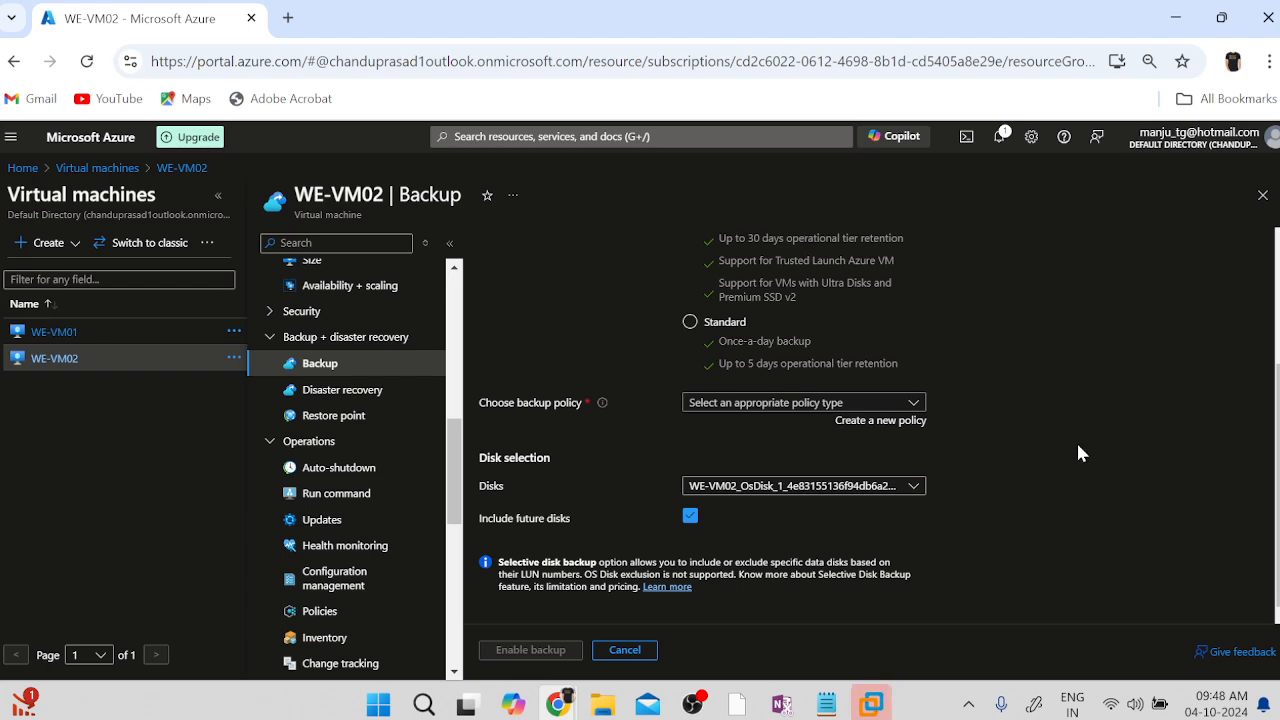
scroll(1078, 453, up, 2)
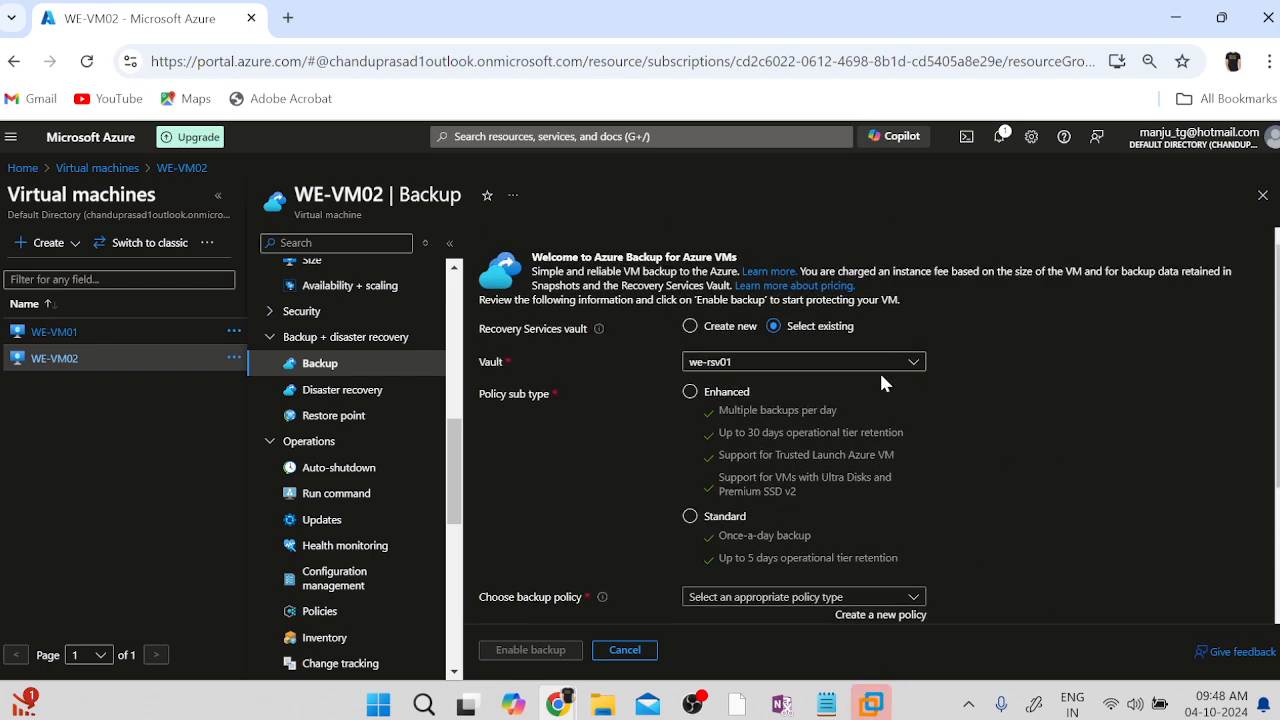
scroll(1074, 517, down, 2)
click(889, 402)
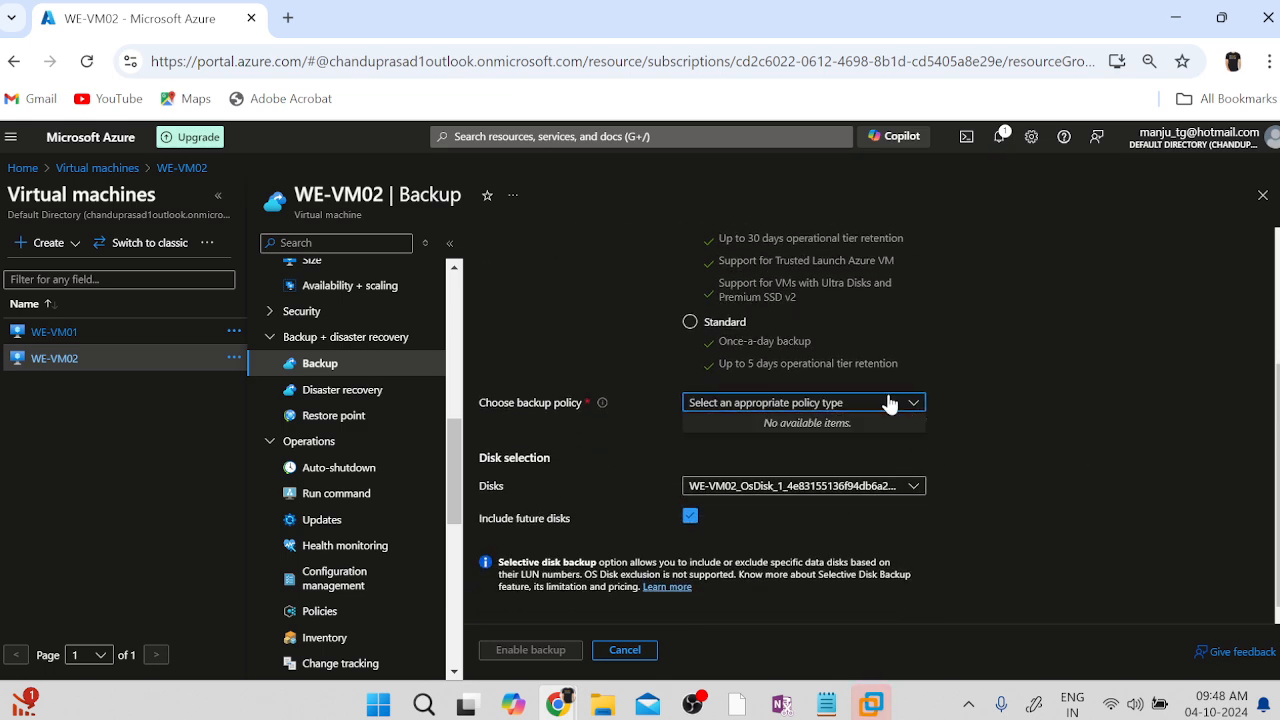
click(1065, 470)
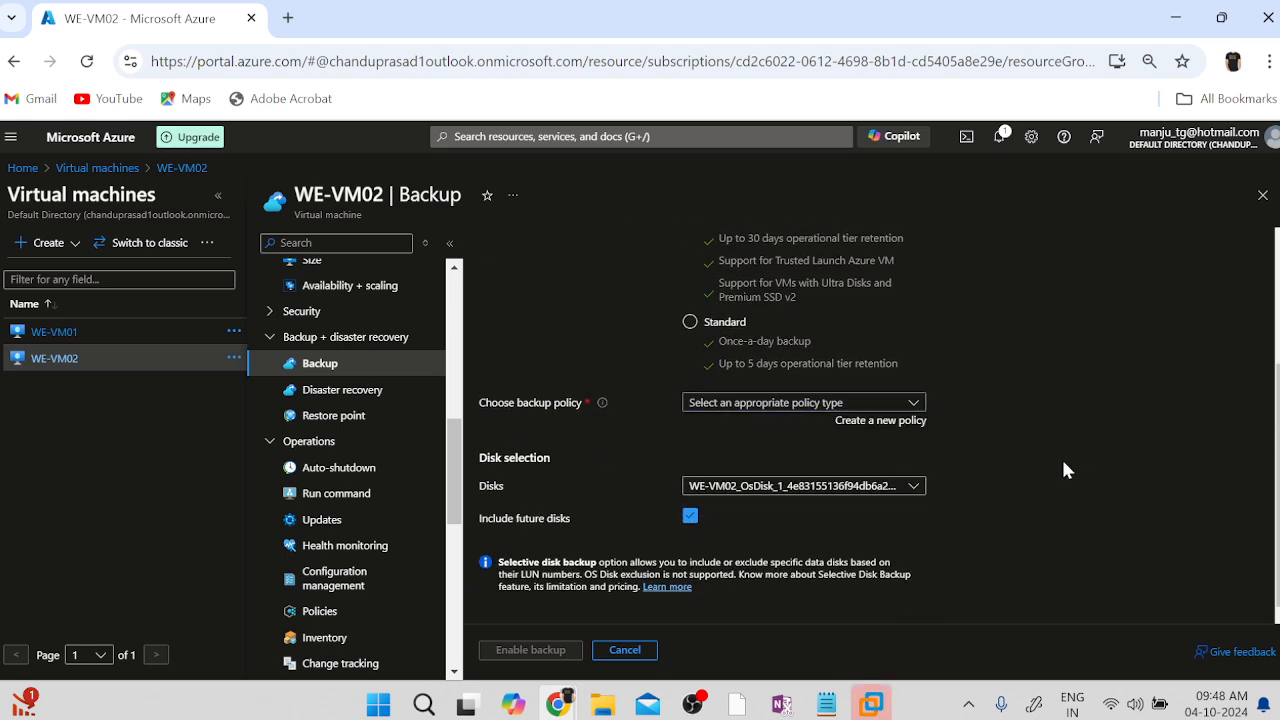
click(886, 486)
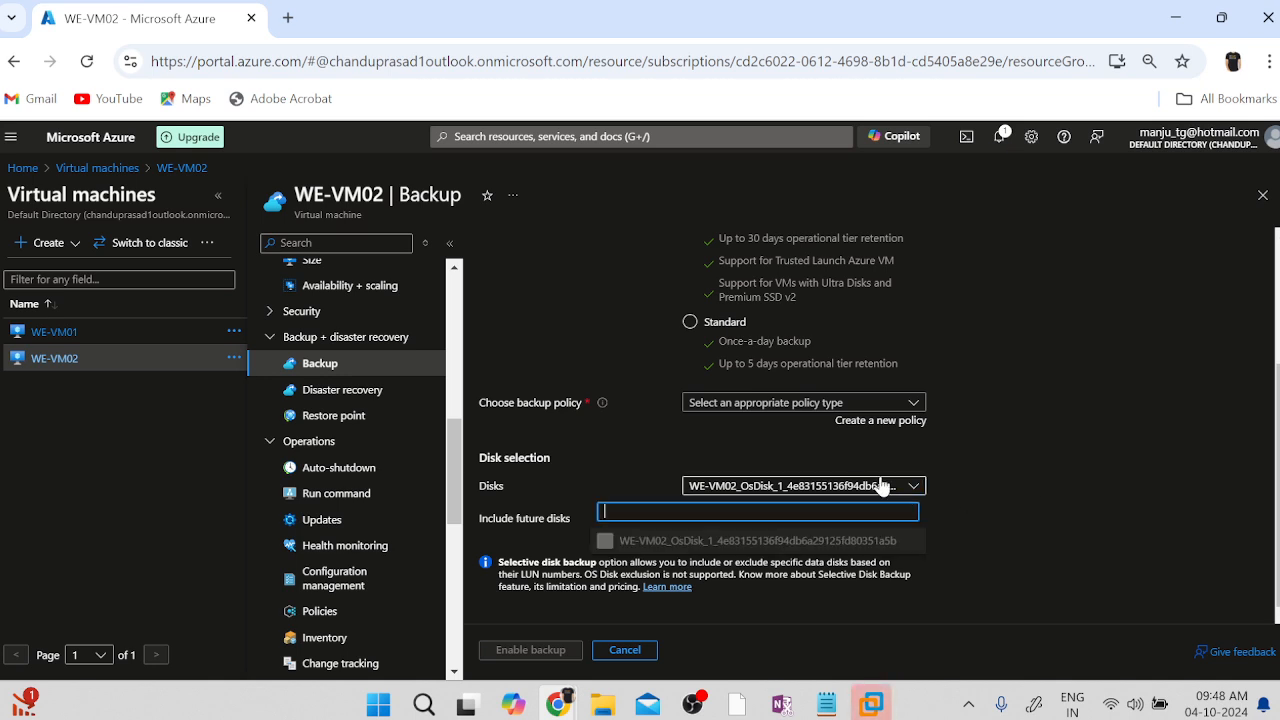
click(1088, 433)
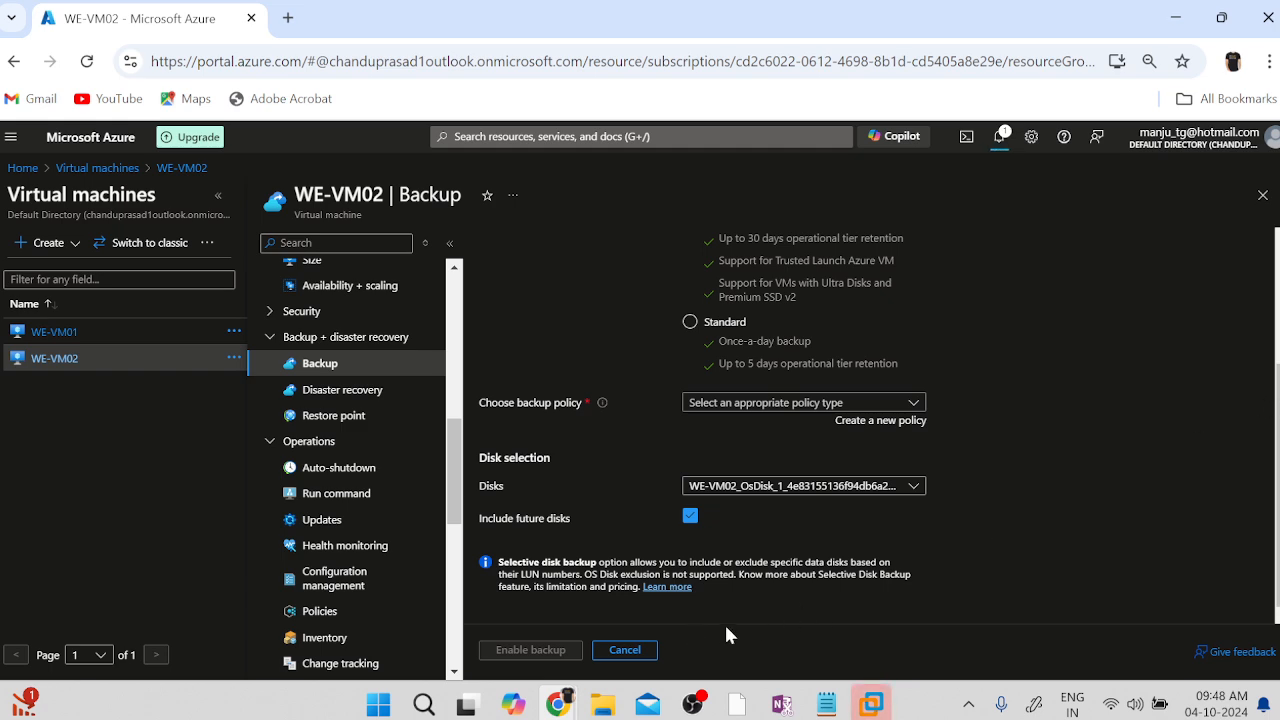
click(337, 335)
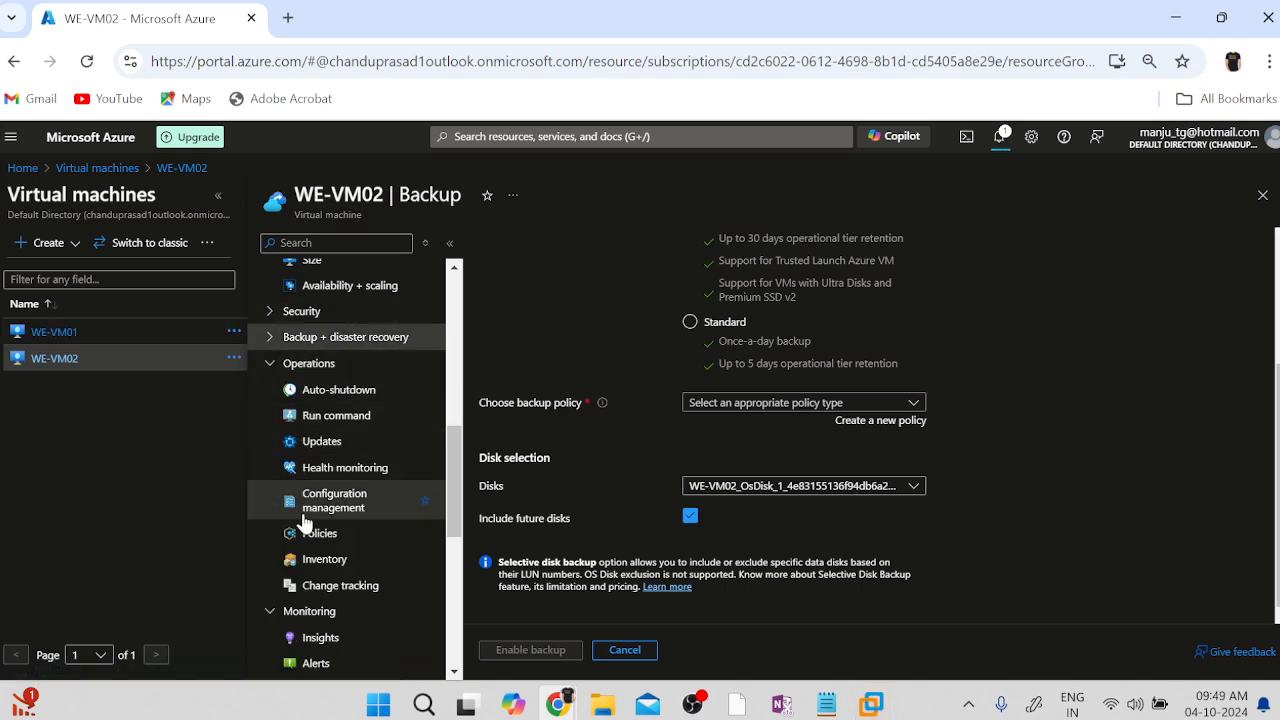
click(350, 337)
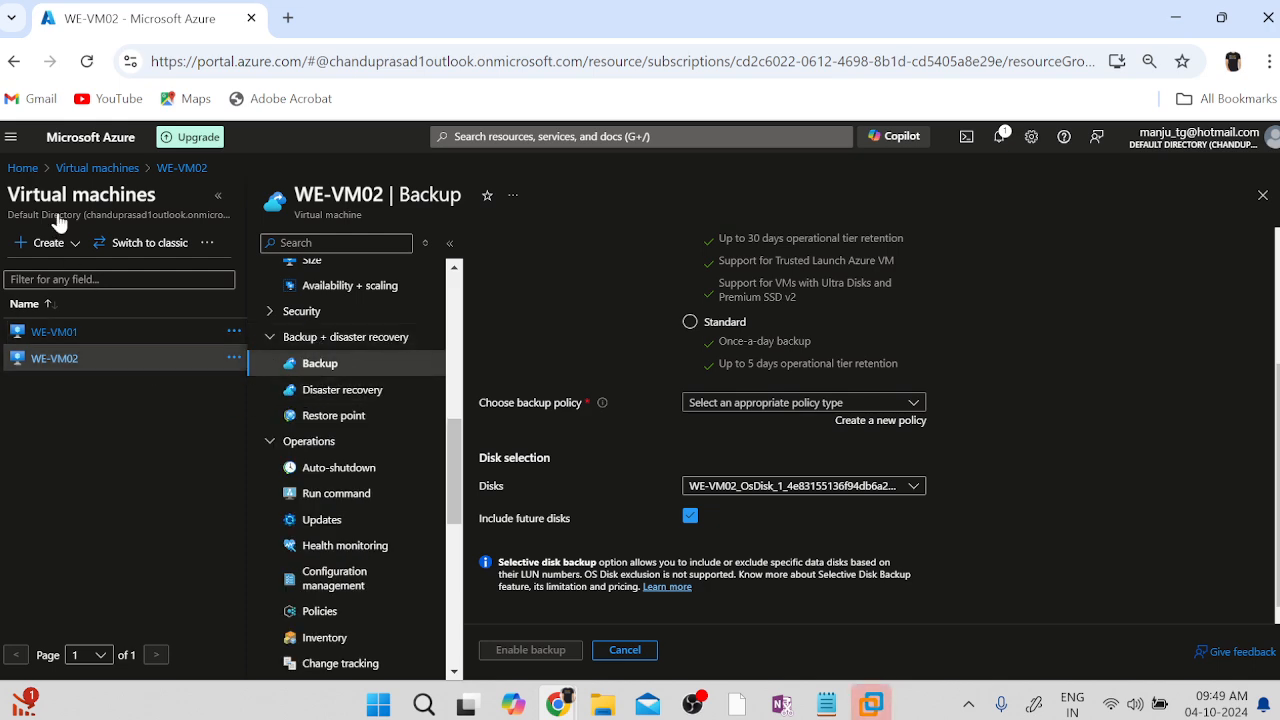
Step: Leave WE-VM02, search for the Recovery Services vaults service and open vault we-rsv01
click(80, 168)
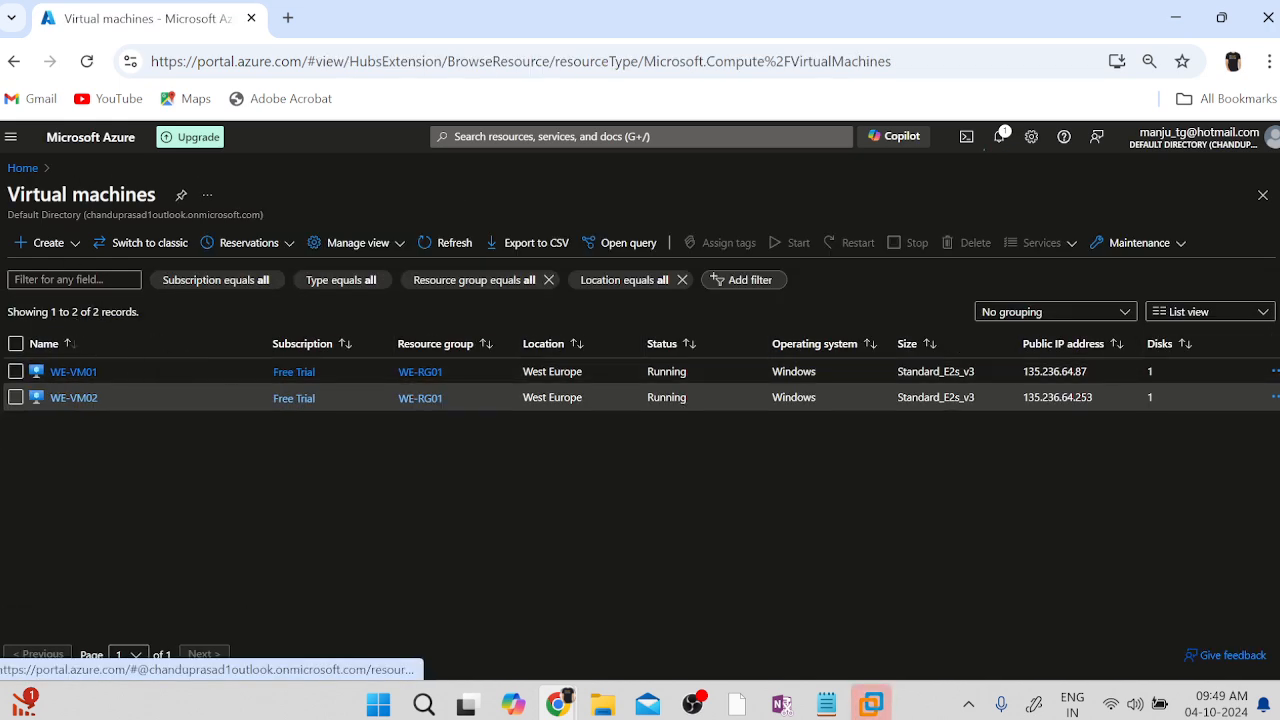
click(590, 136)
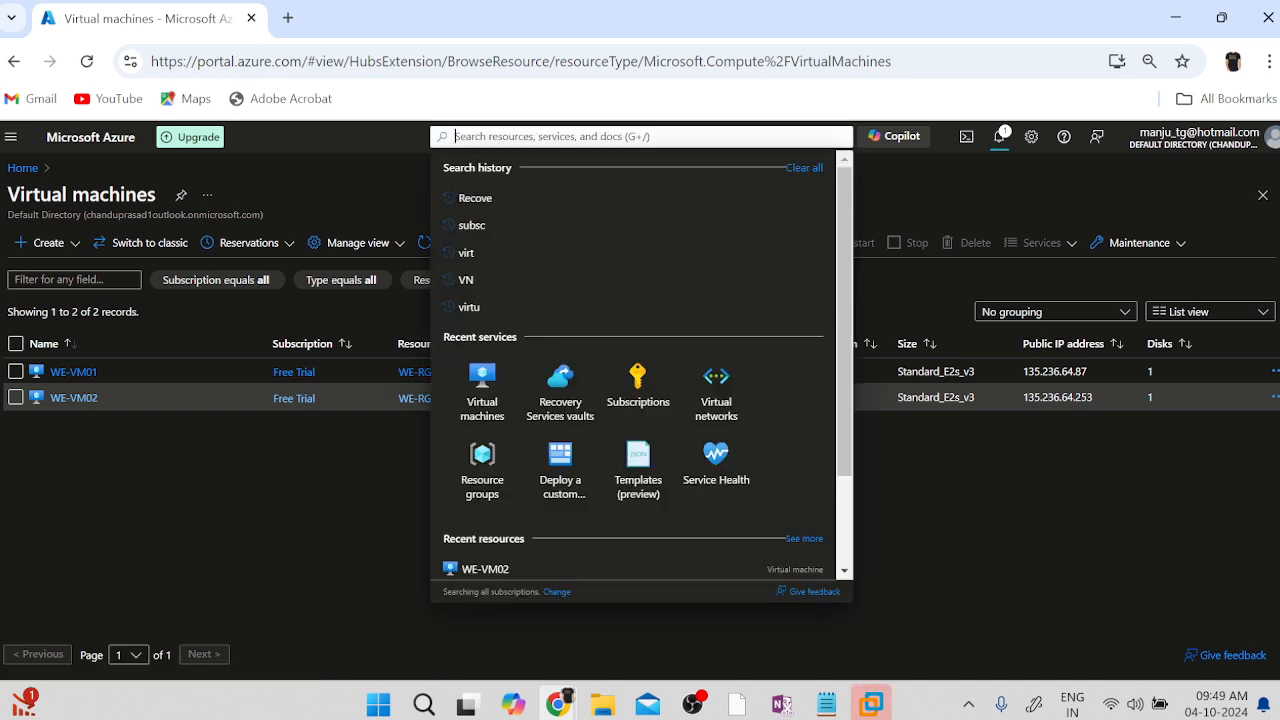
text(rec)
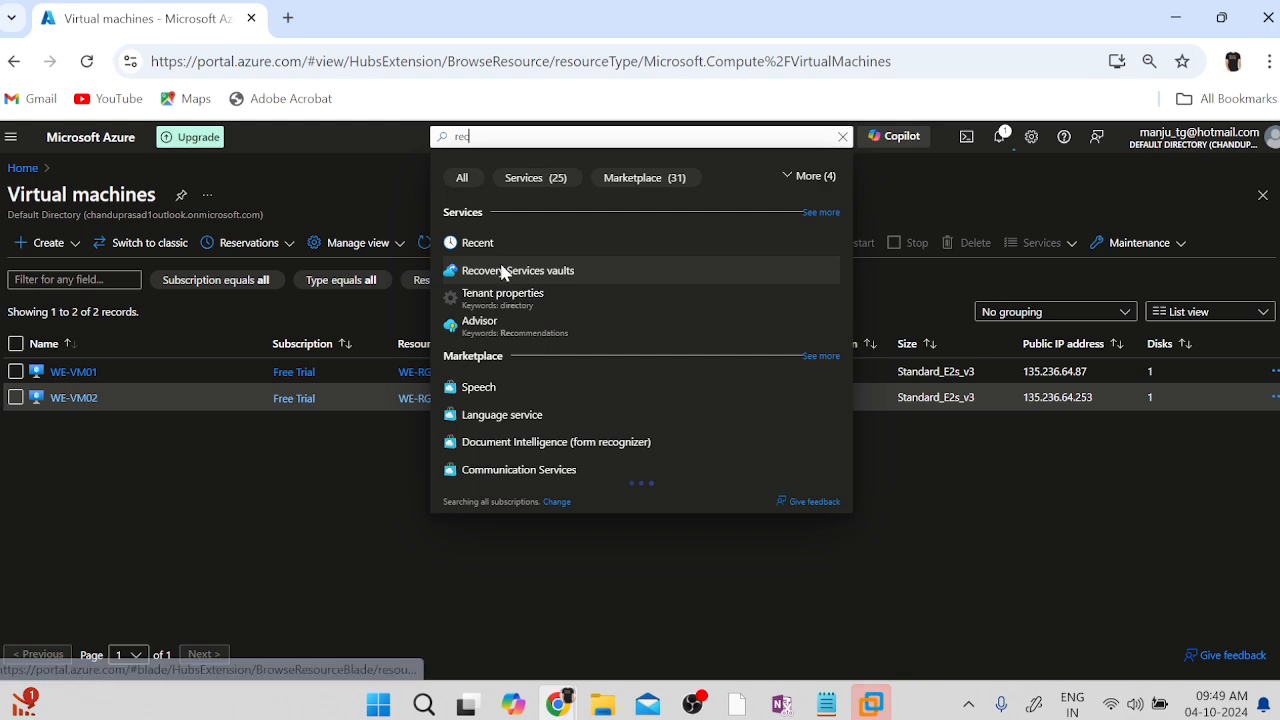
click(503, 271)
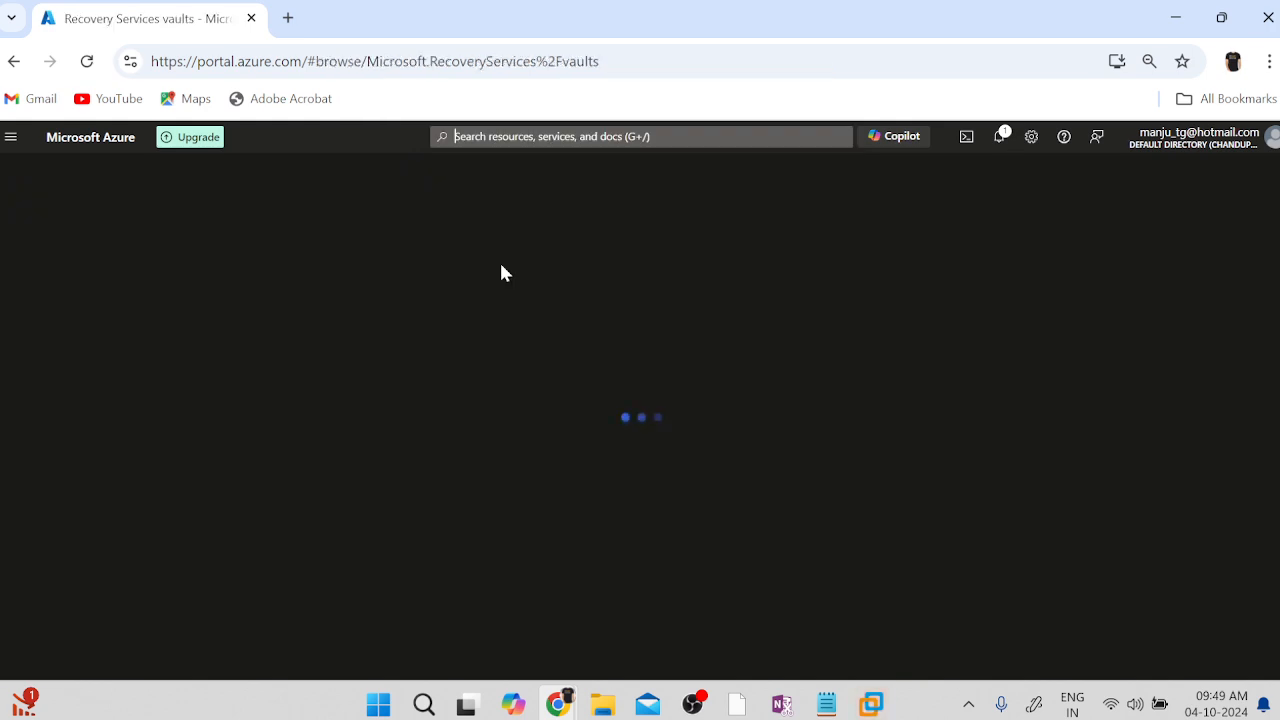
click(72, 374)
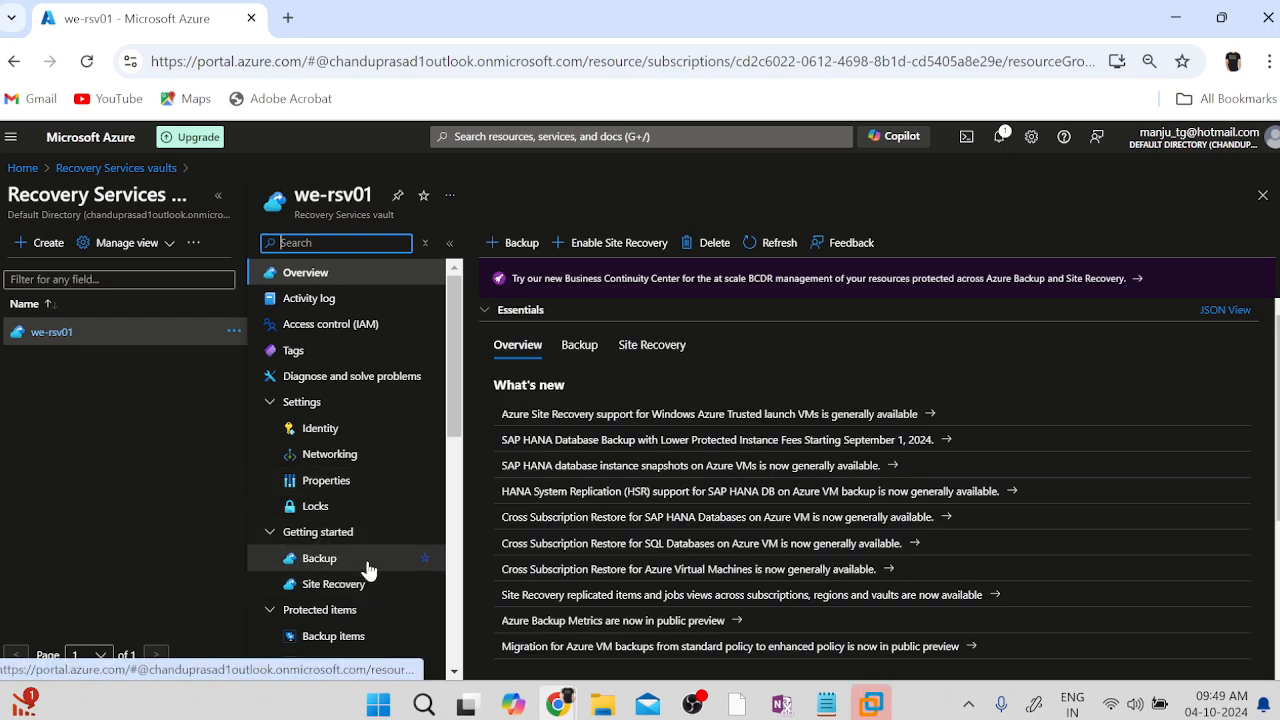
Step: Open the vault's list of protected Azure Virtual Machine backup items
scroll(366, 568, down, 2)
click(338, 500)
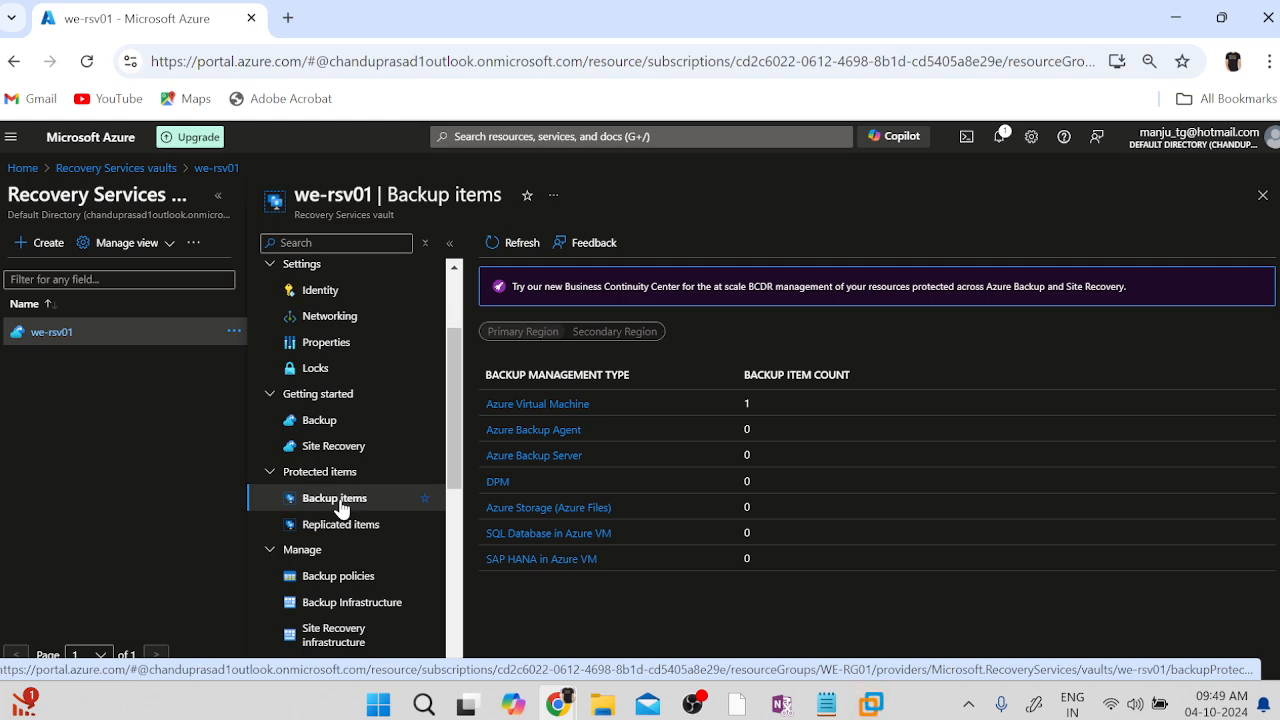
click(508, 405)
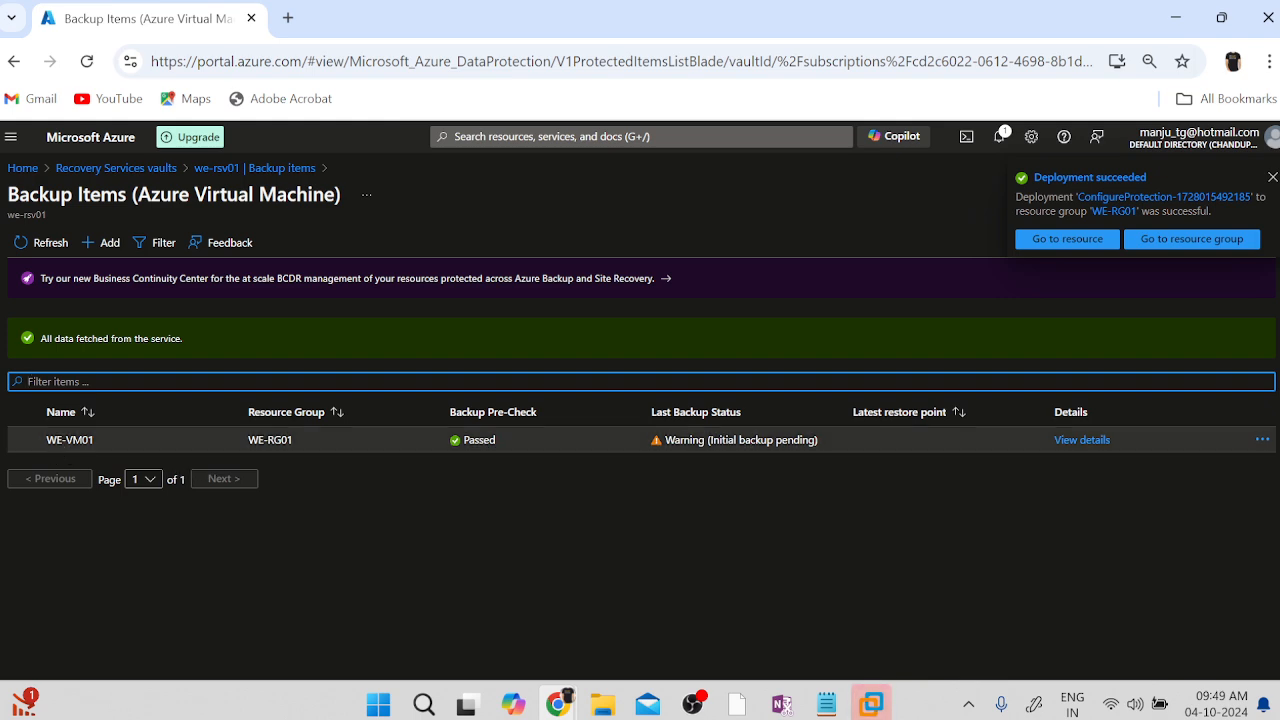
Step: Check WE-VM01's backup pre-check and last backup status, and view the backup actions available for it
double_click(479, 440)
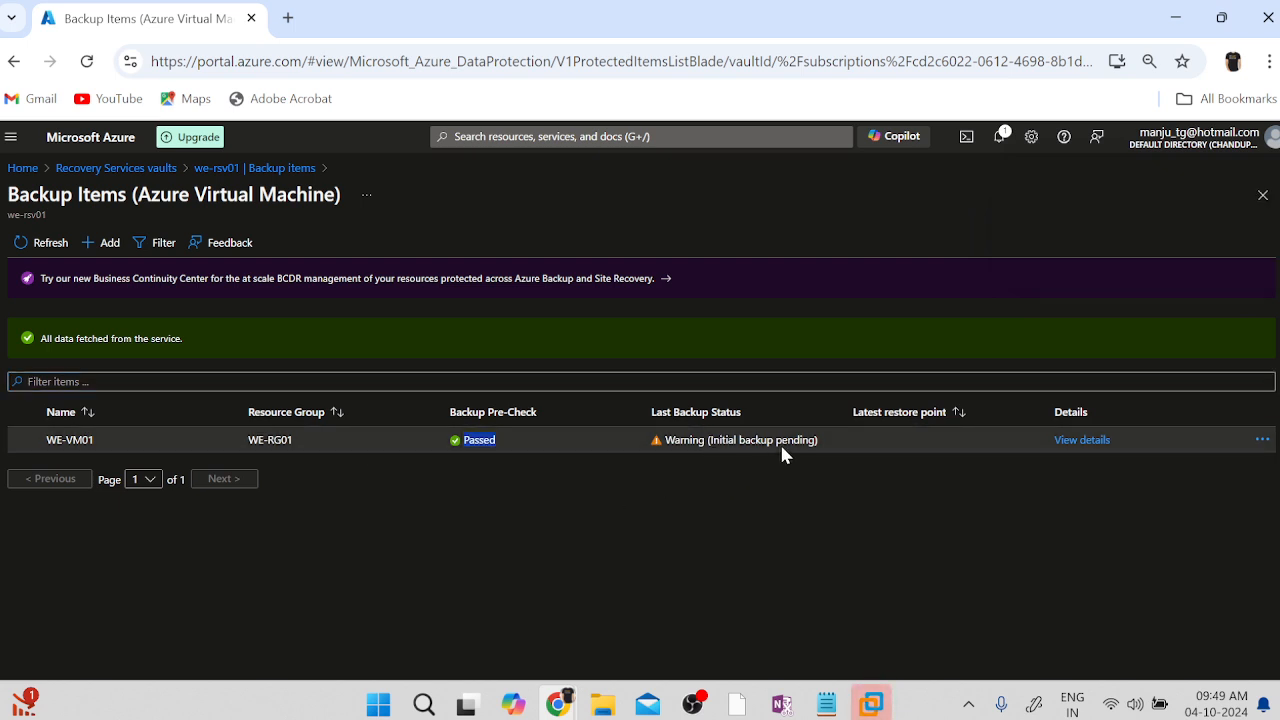
click(1262, 441)
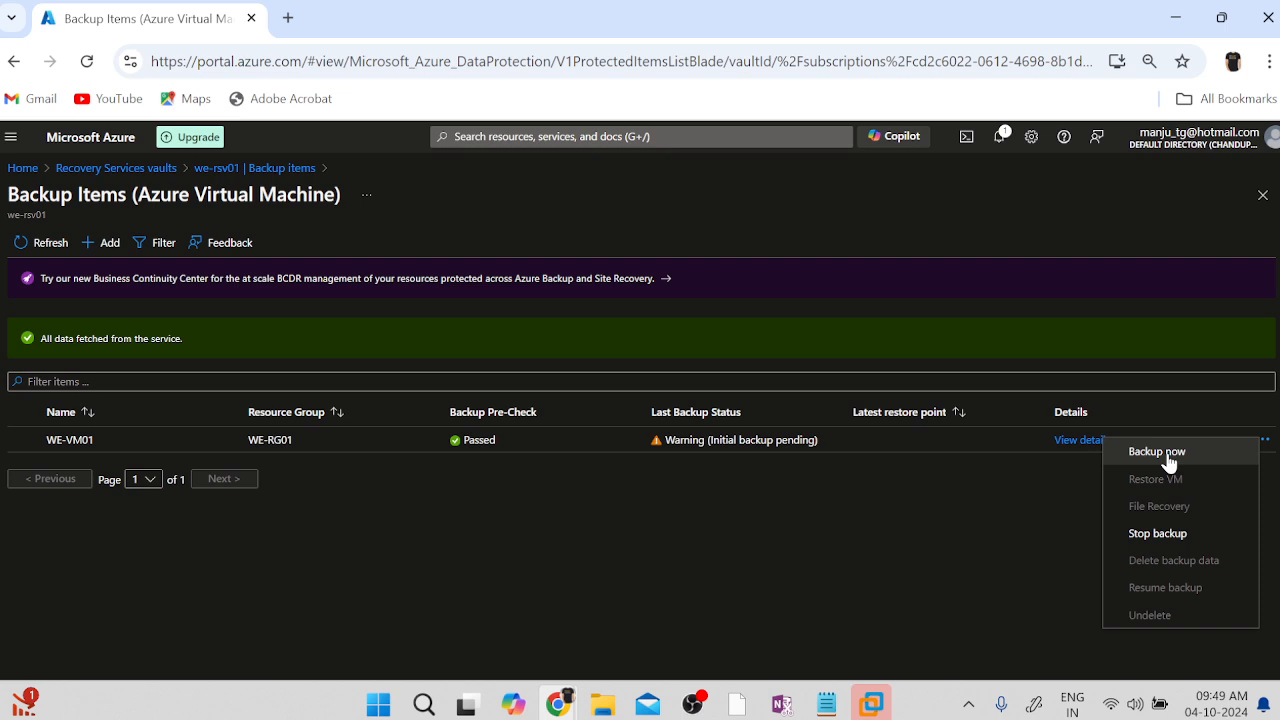
click(922, 563)
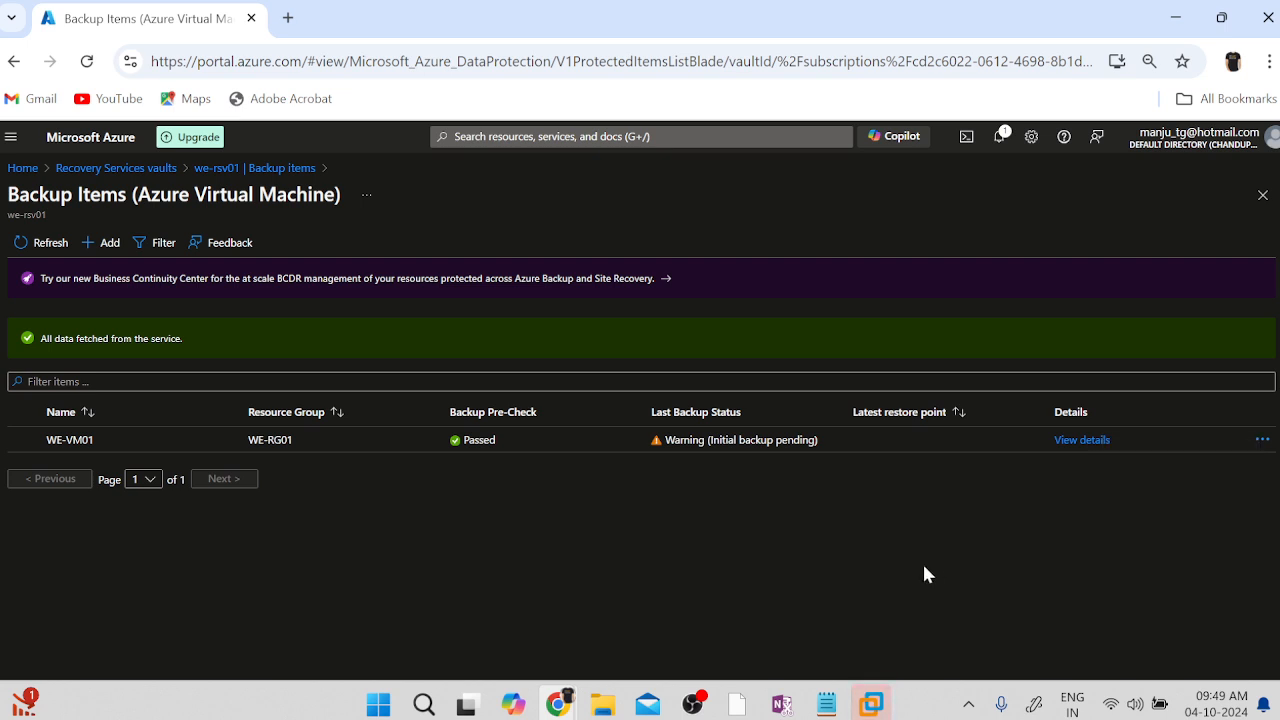
Step: Start configuring another Azure virtual machine backup in the vault, using the Enhanced sub type and policy Azure-VM-Daily-backup-policy01
click(106, 243)
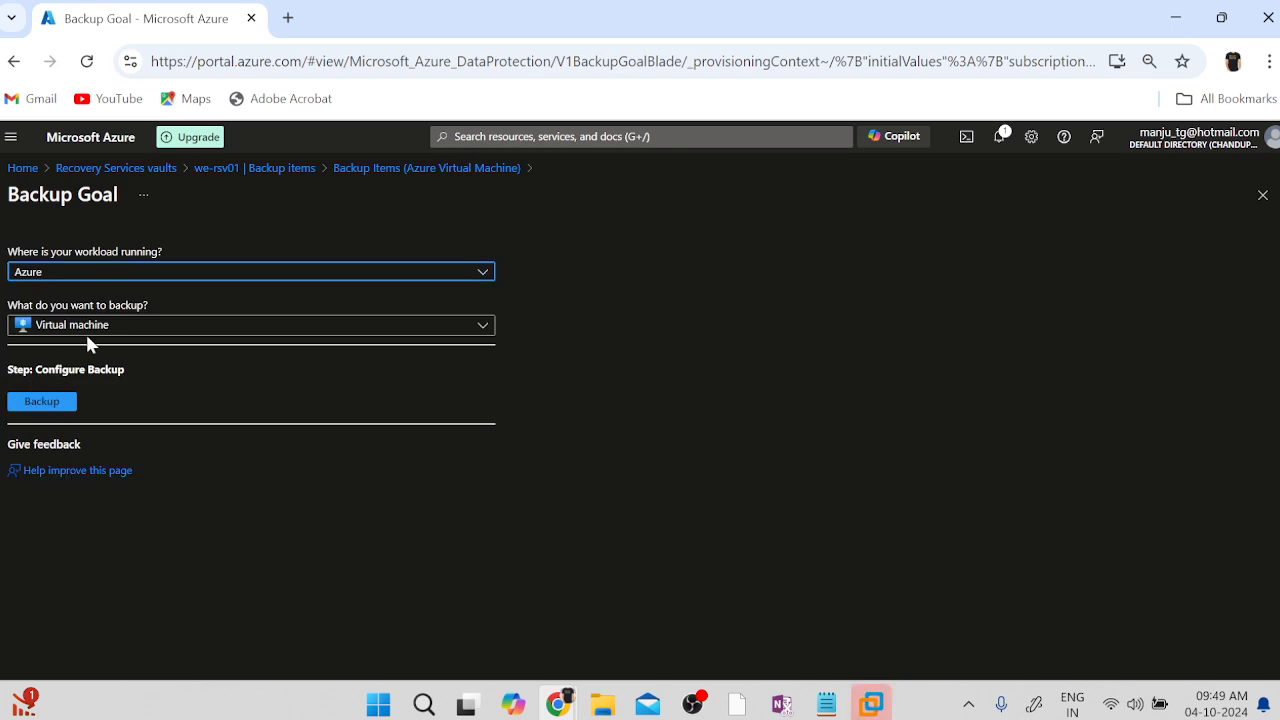
click(40, 406)
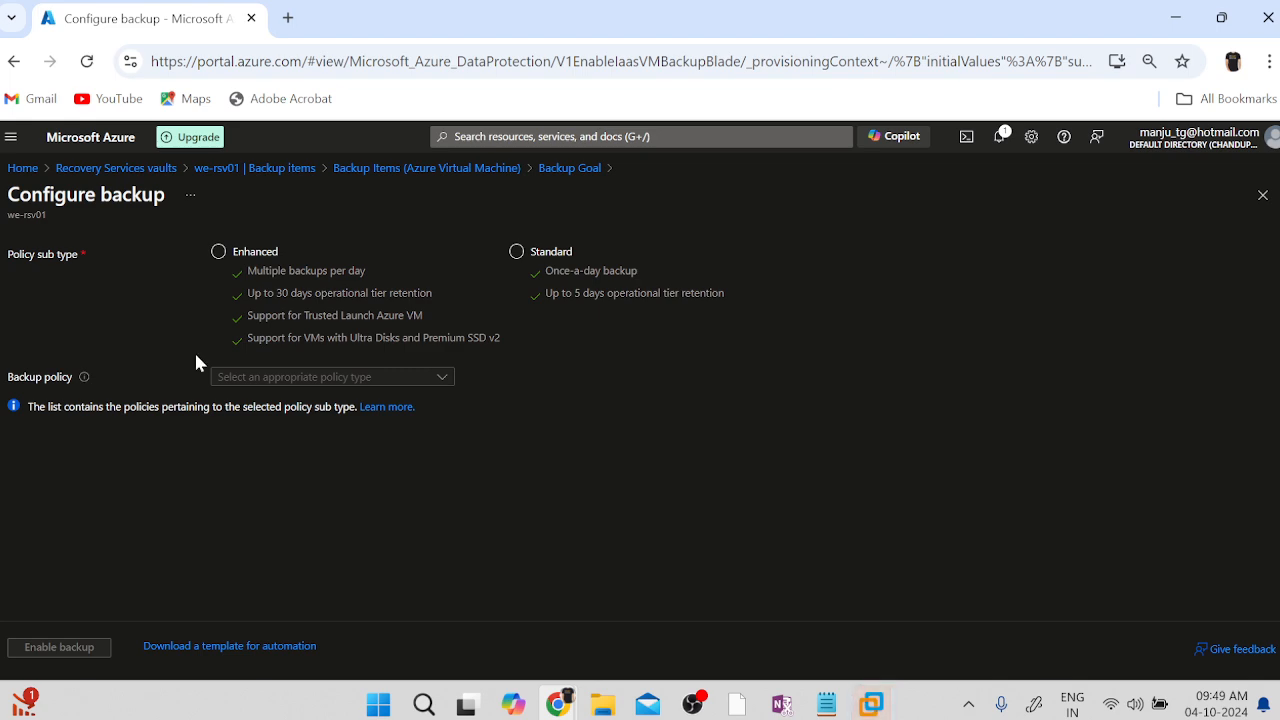
click(248, 251)
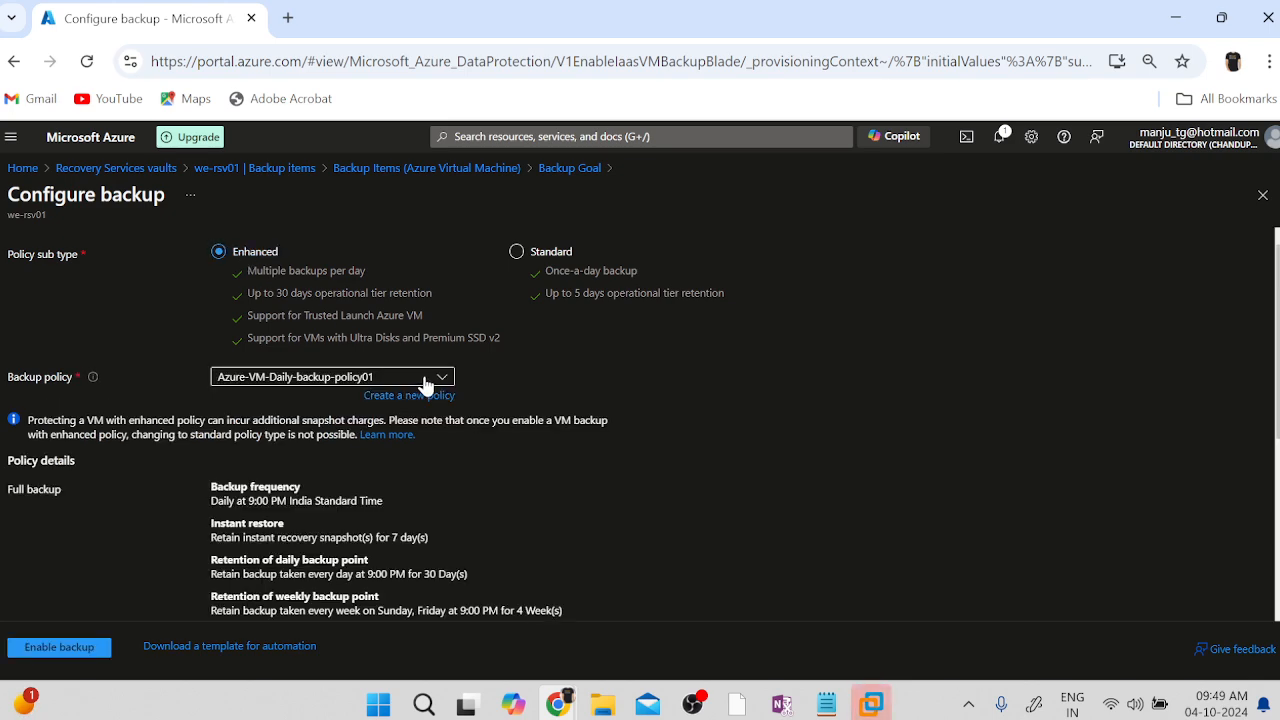
click(423, 380)
click(351, 398)
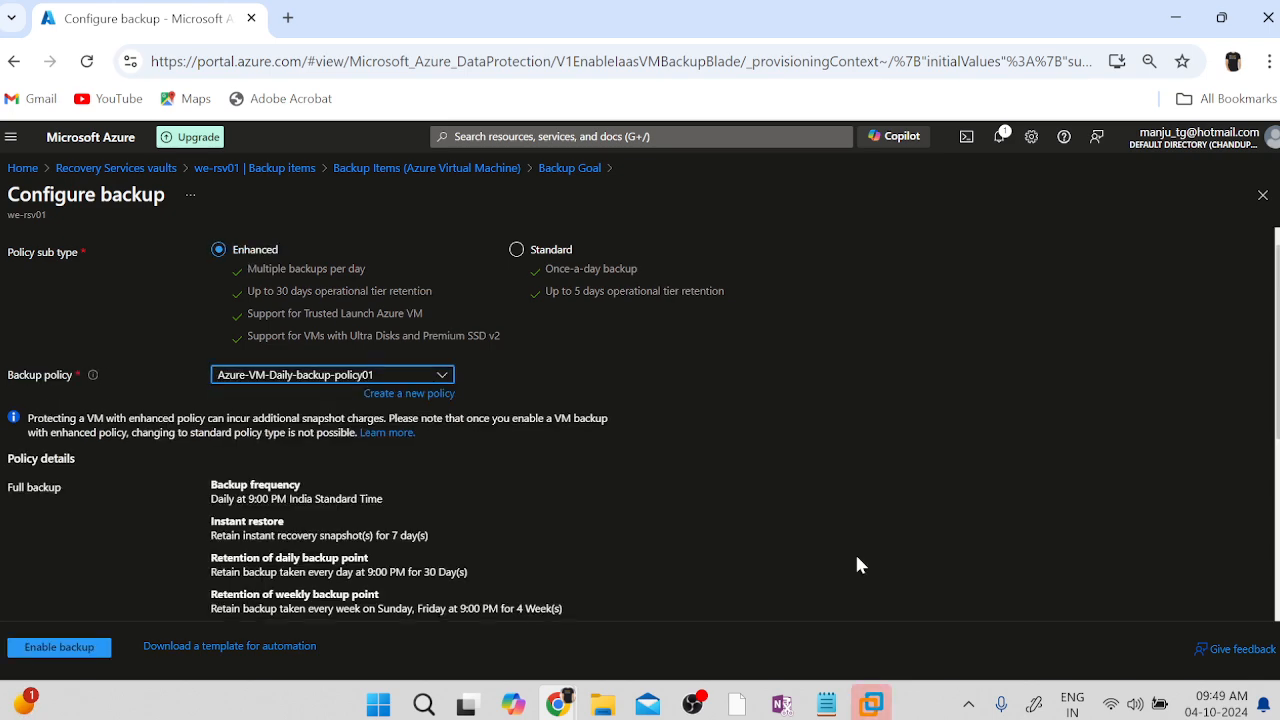
Step: Add WE-VM02 to the virtual machines covered by the backup configuration and enable its backup
scroll(854, 551, down, 3)
click(29, 515)
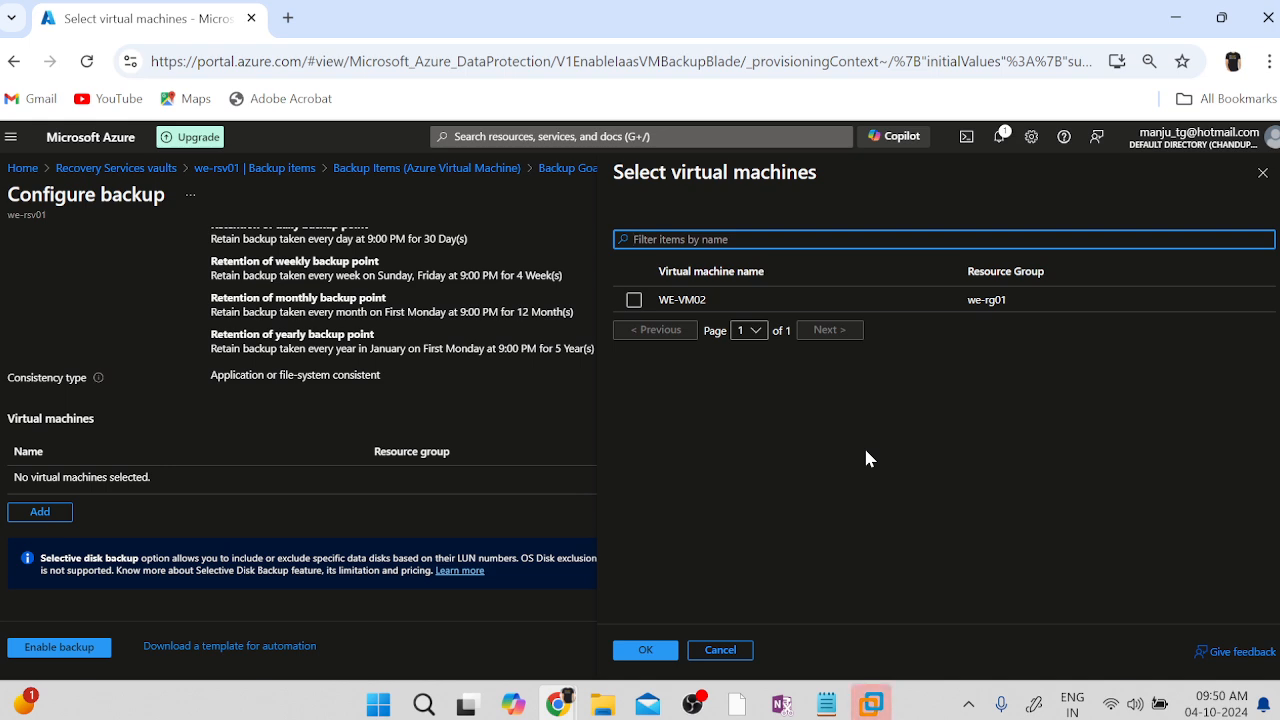
click(634, 300)
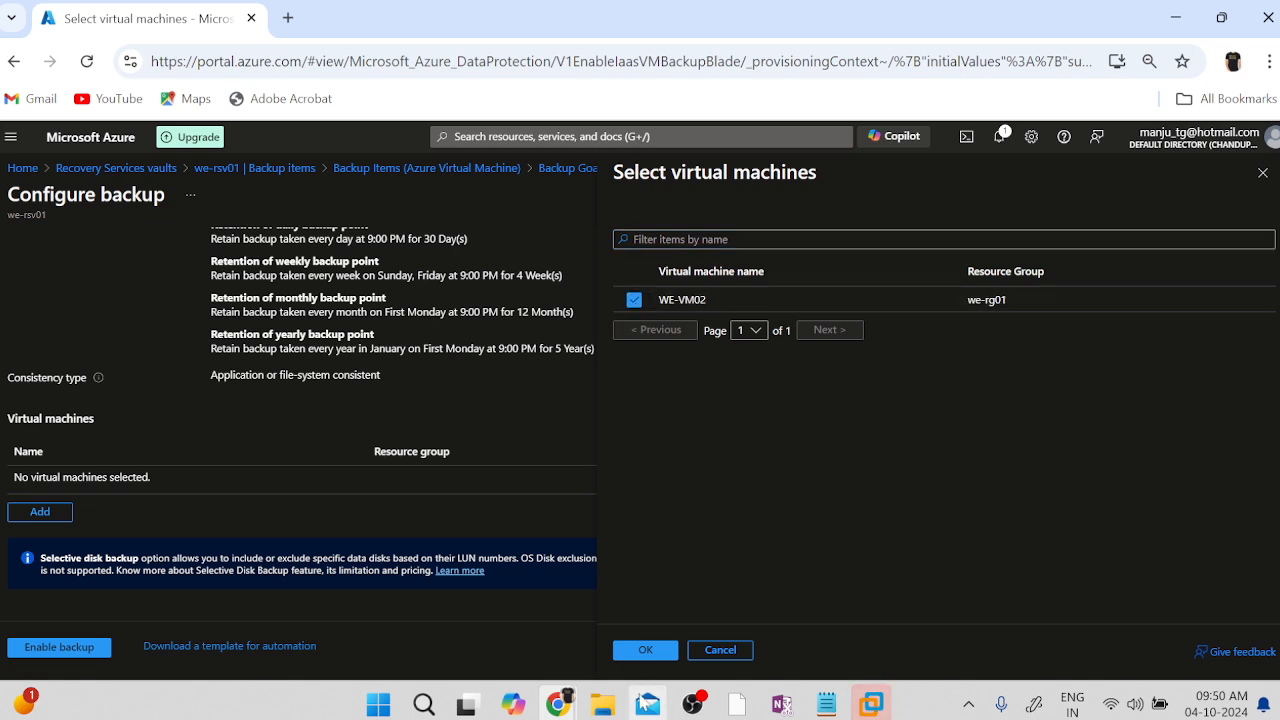
click(638, 650)
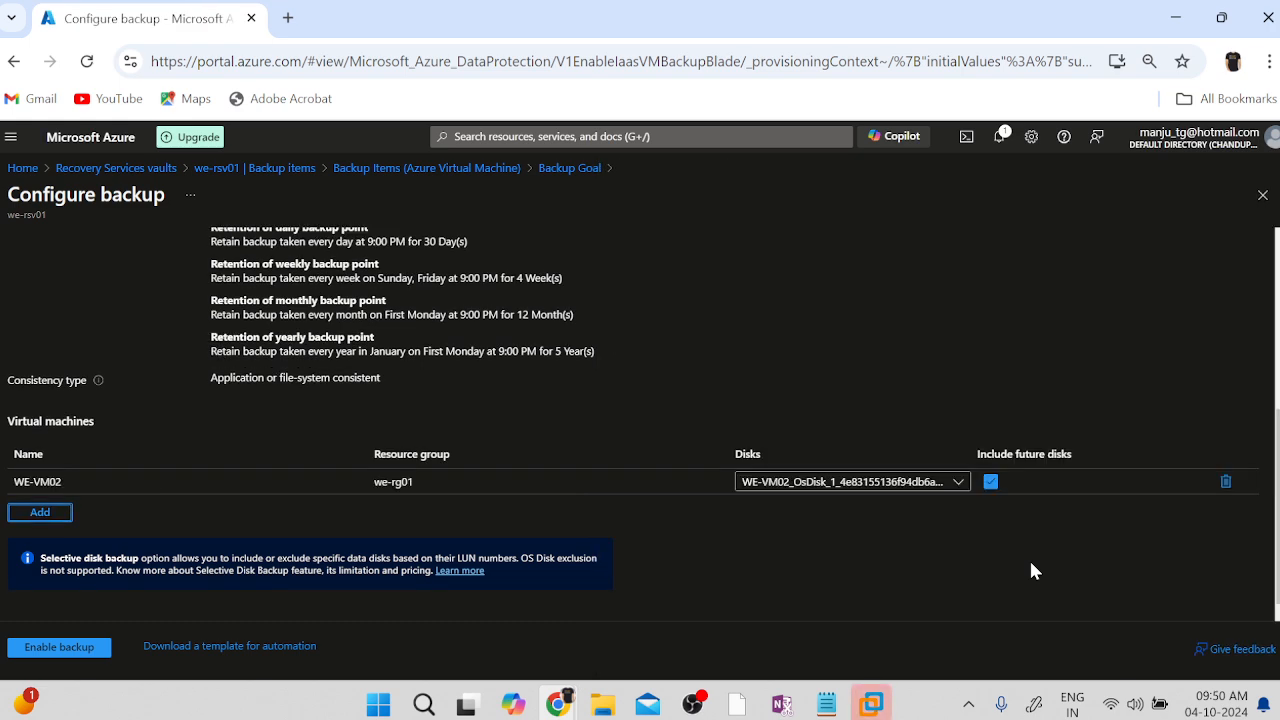
click(50, 647)
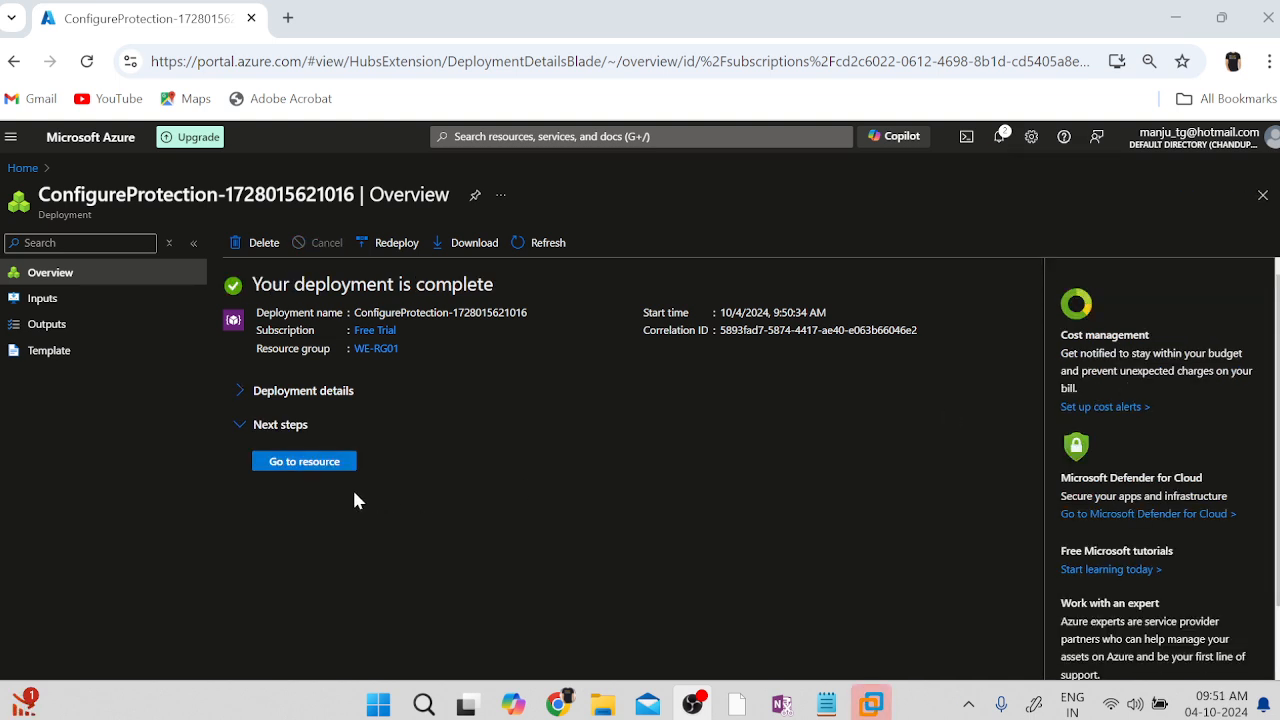
Step: Go to vault we-rsv01 from the finished deployment, review its backup usage and open the protected Azure Virtual Machine items
click(290, 463)
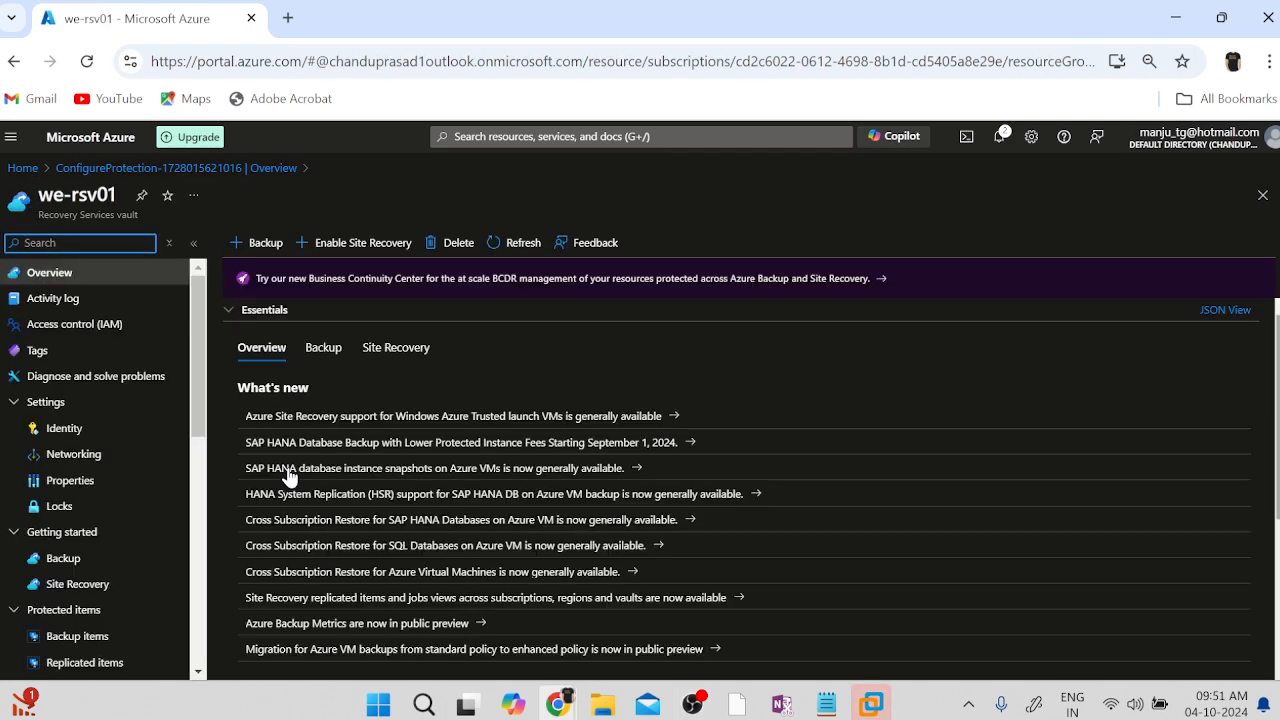
click(326, 350)
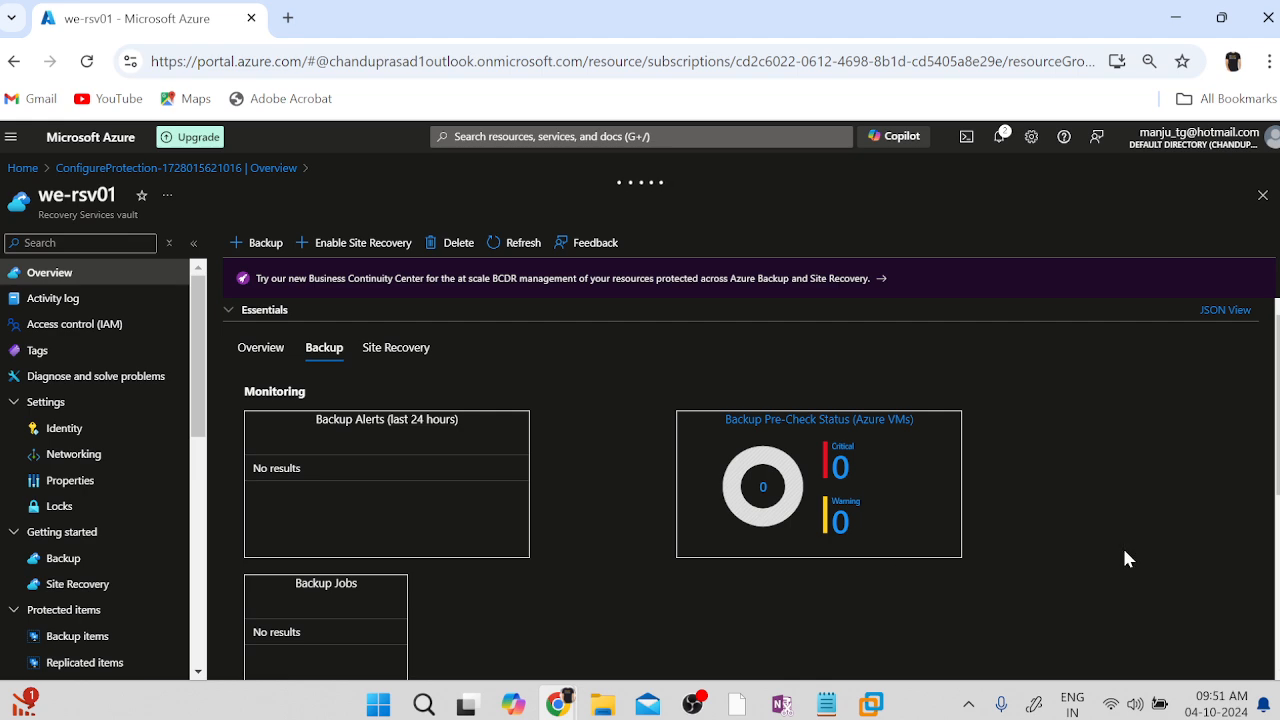
scroll(1125, 558, down, 3)
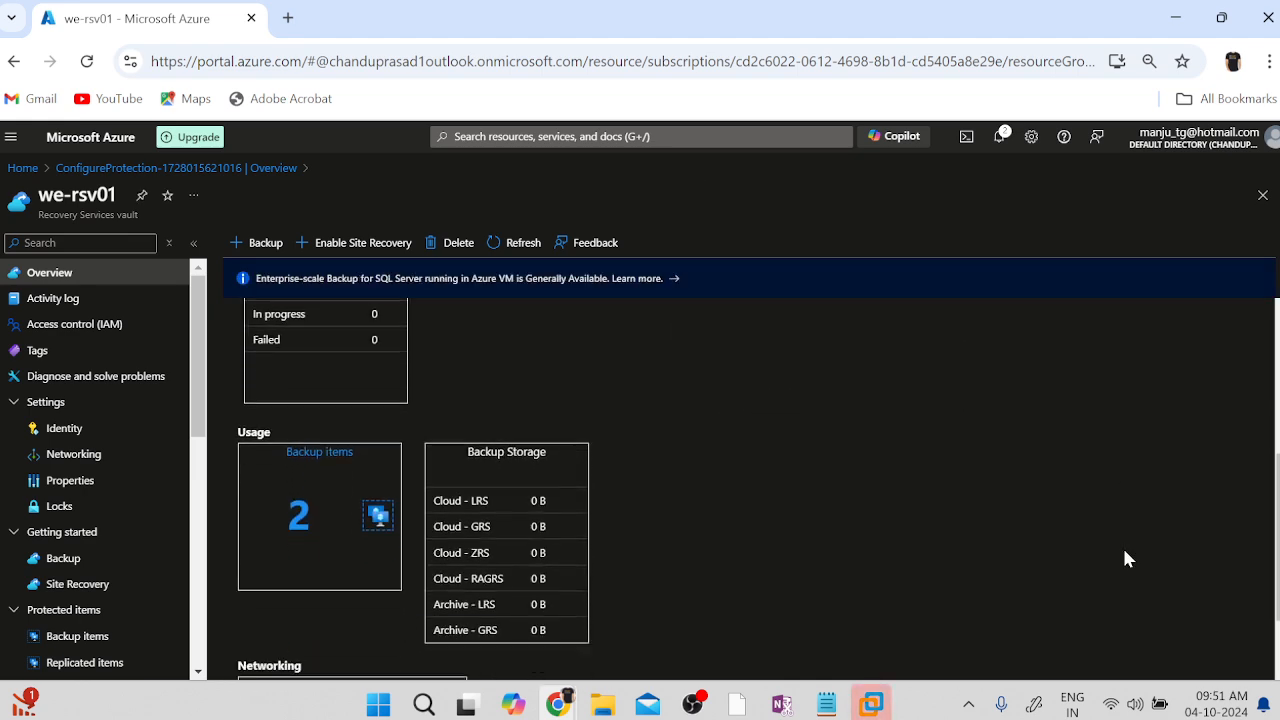
scroll(1125, 558, down, 1)
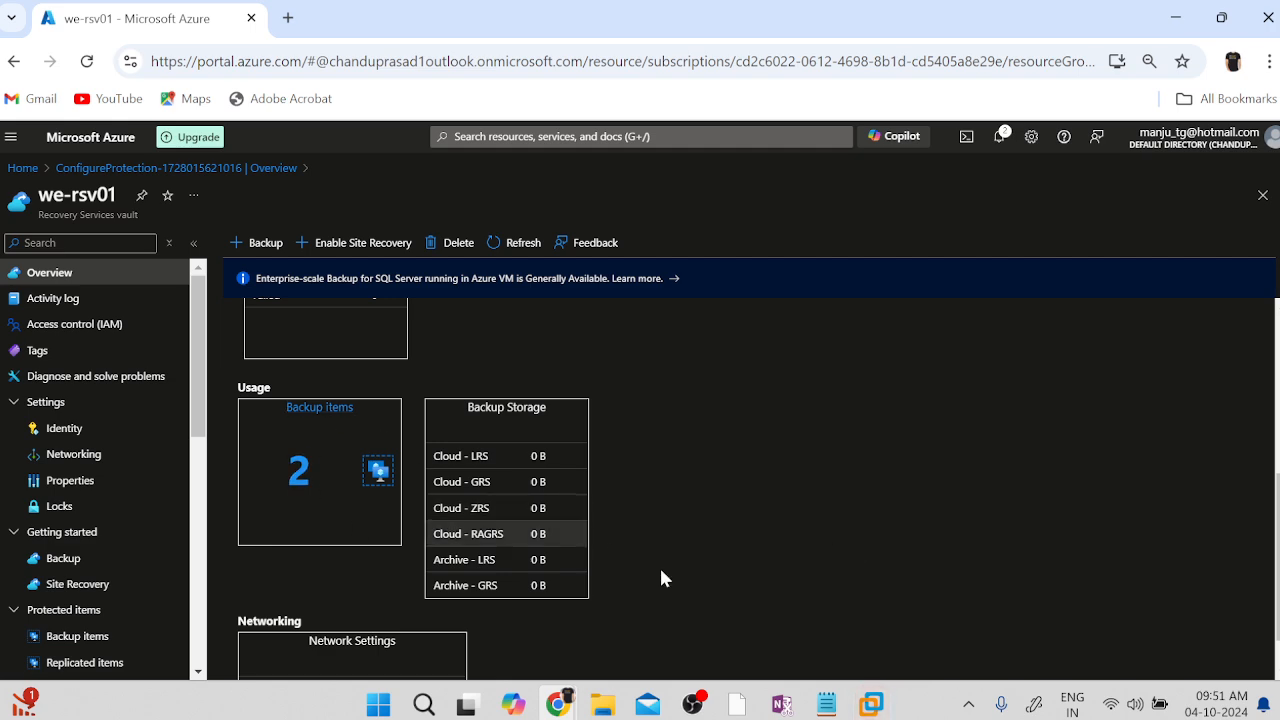
click(312, 421)
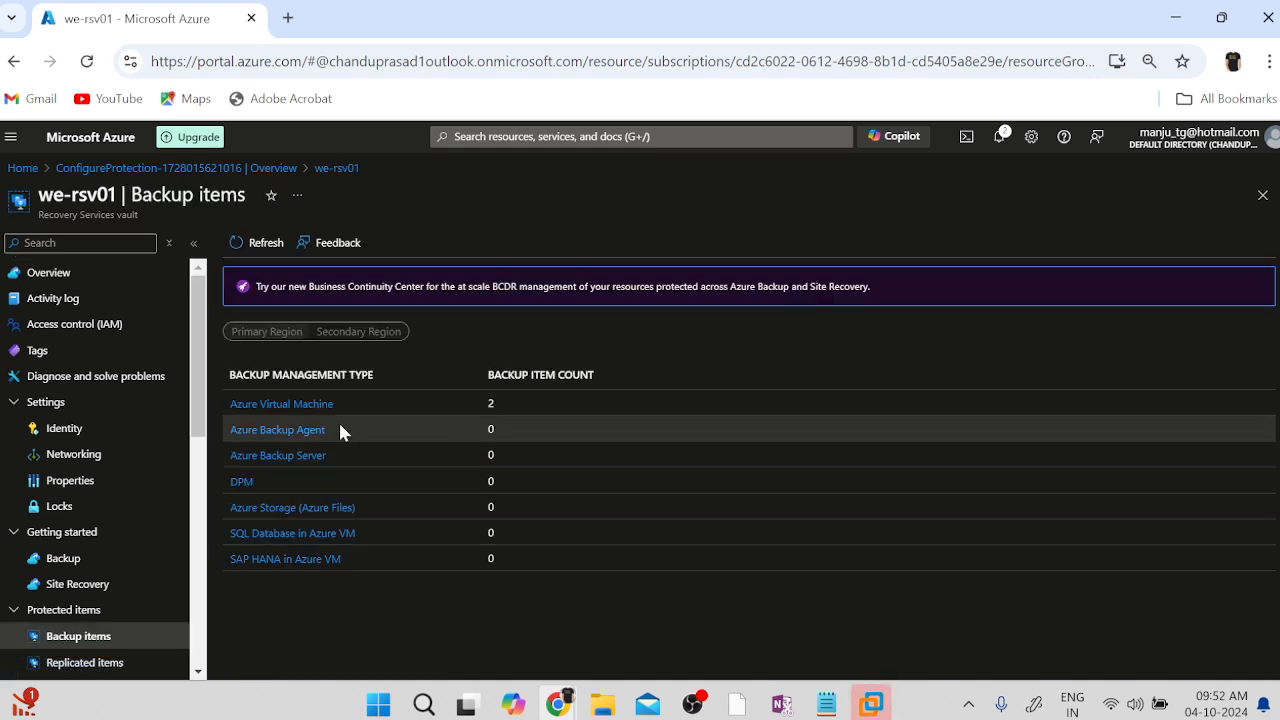
click(292, 405)
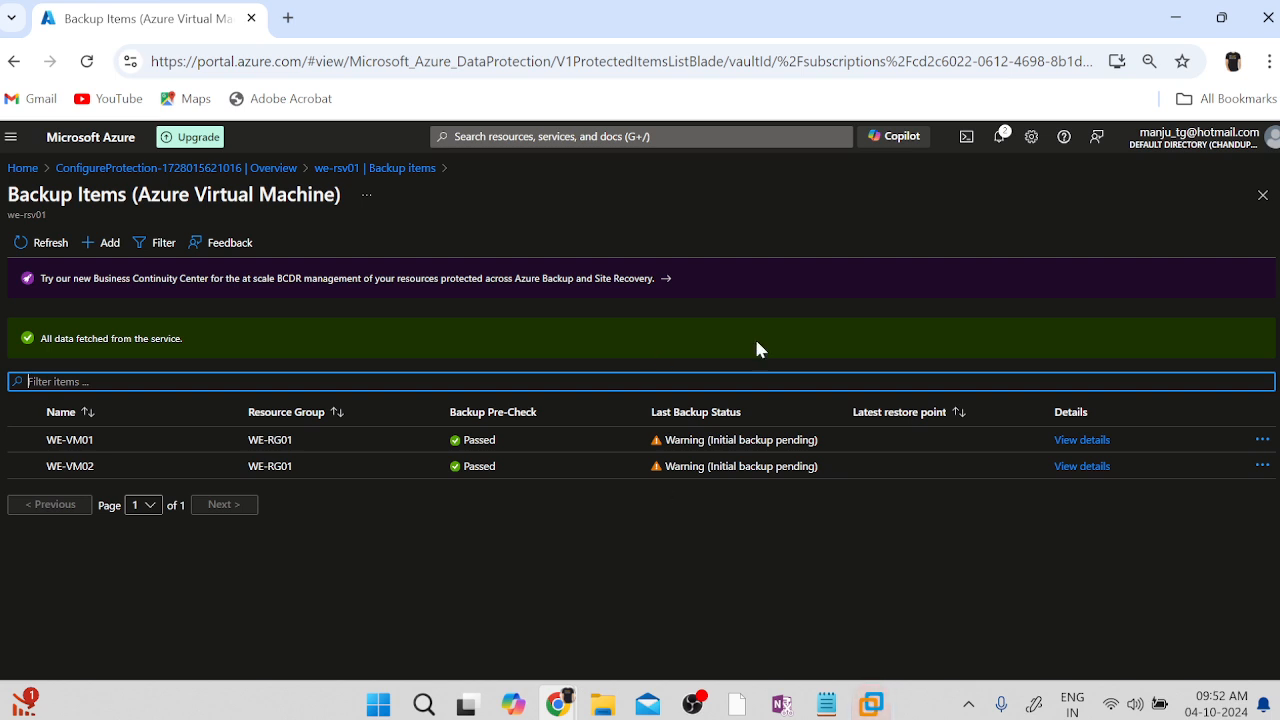
Step: Trigger an on-demand backup of WE-VM01 with retention until 10/08/2024
click(1263, 441)
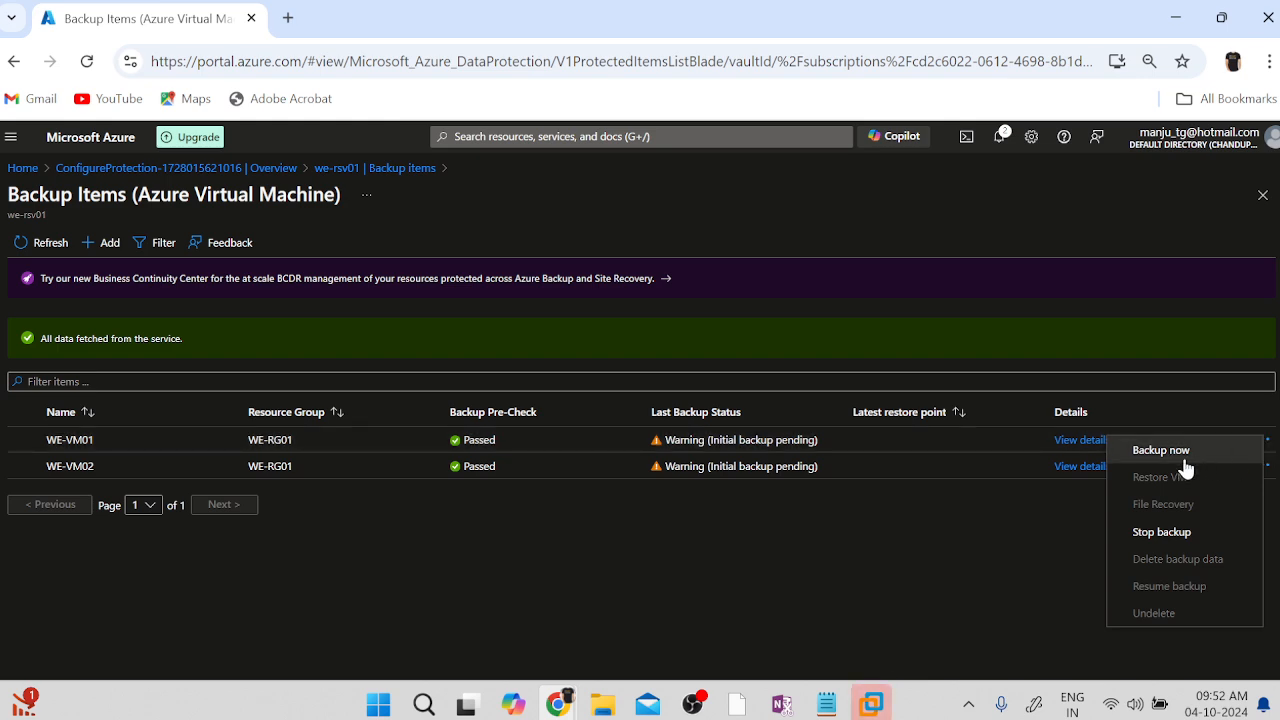
click(1184, 460)
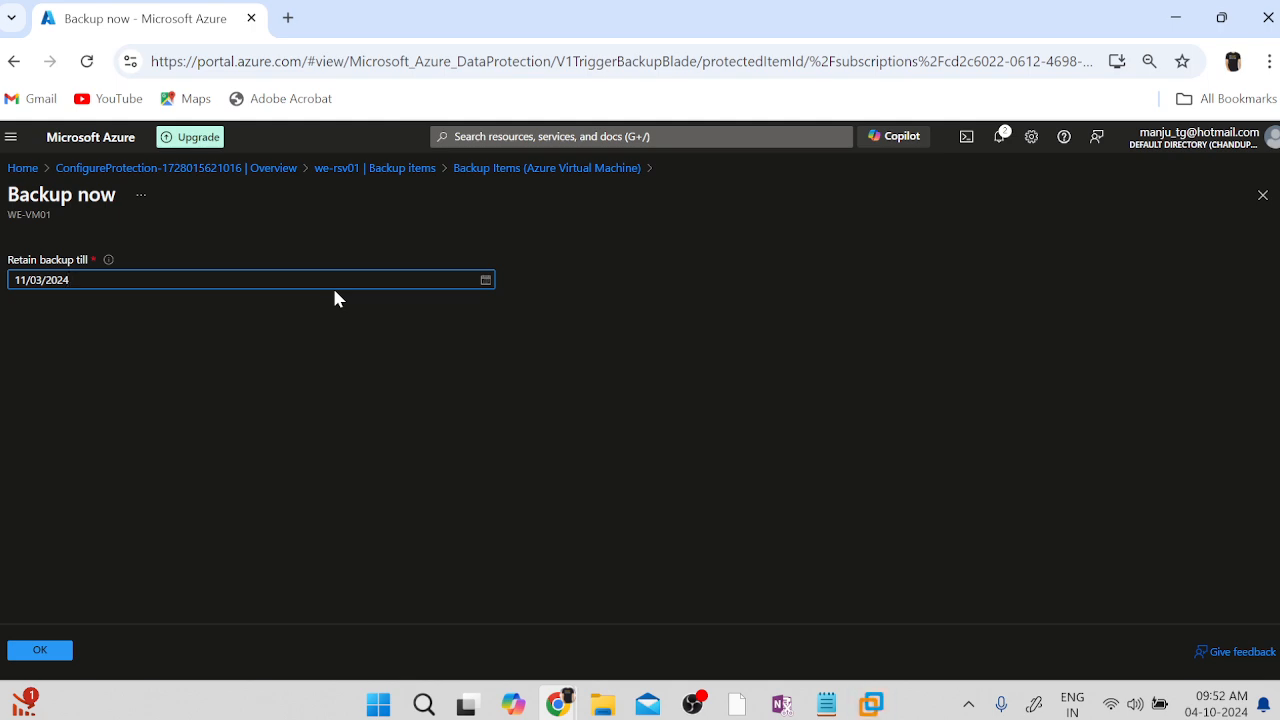
click(486, 283)
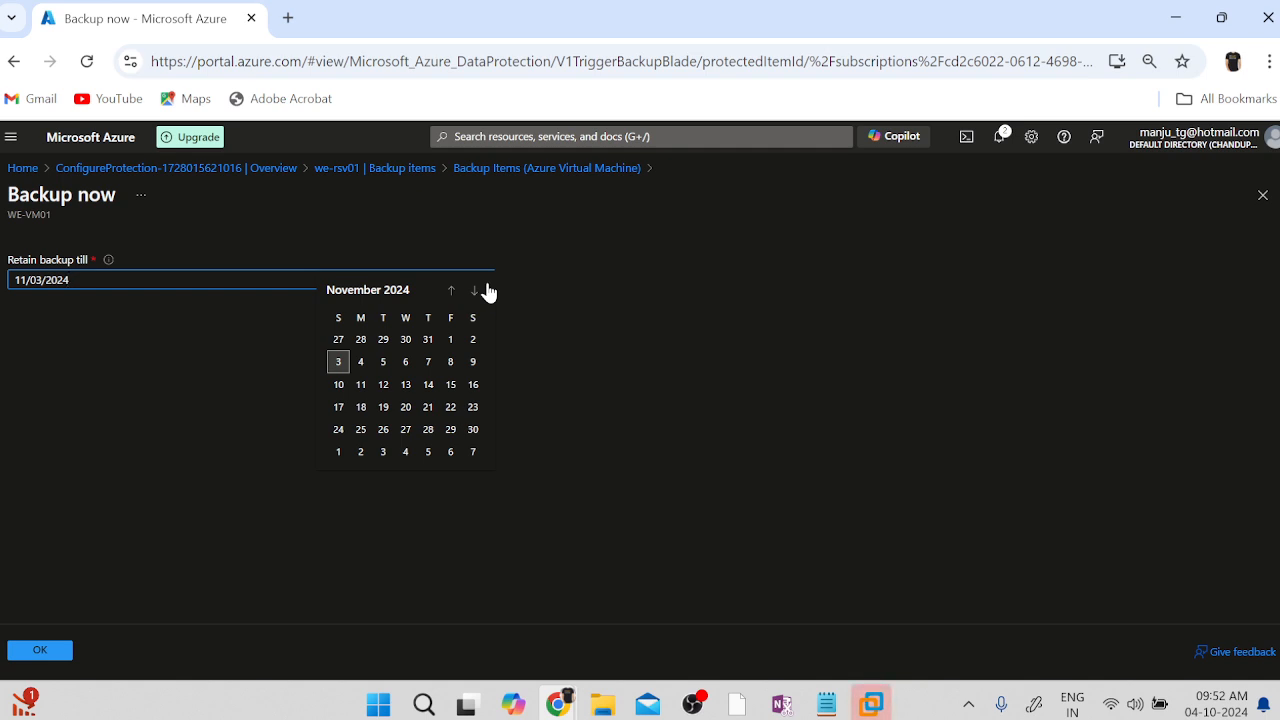
click(623, 383)
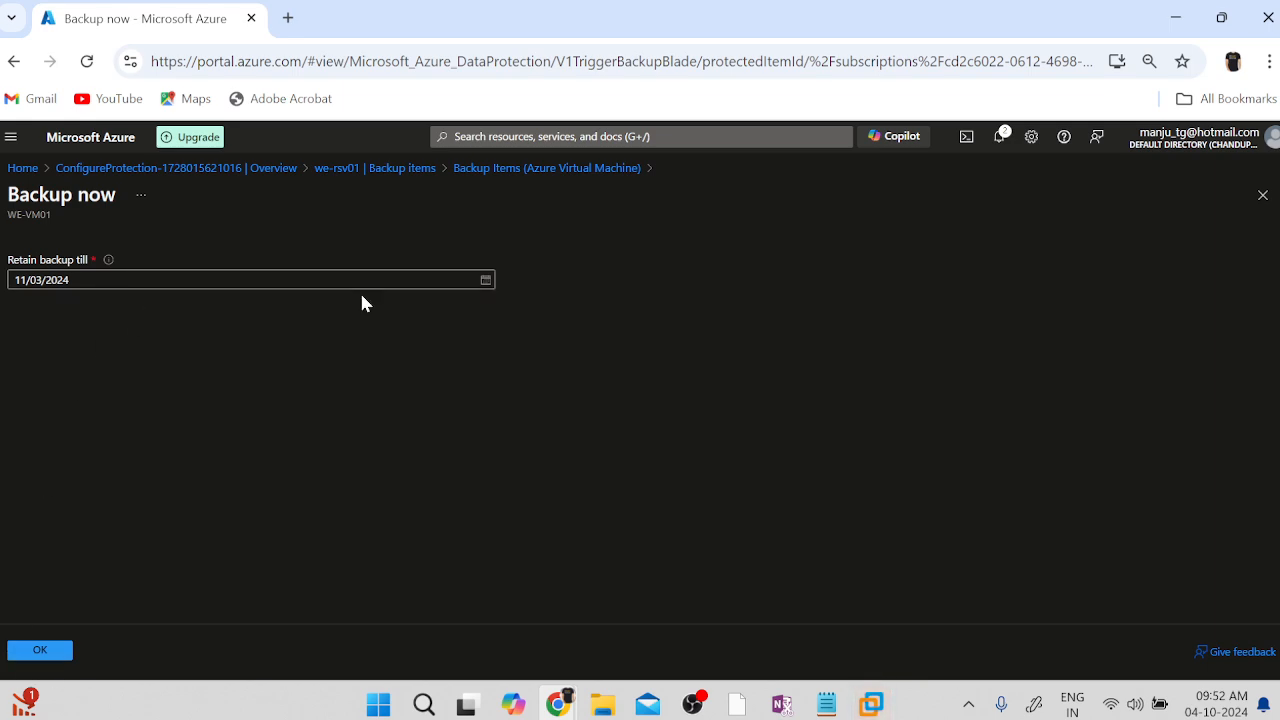
click(482, 286)
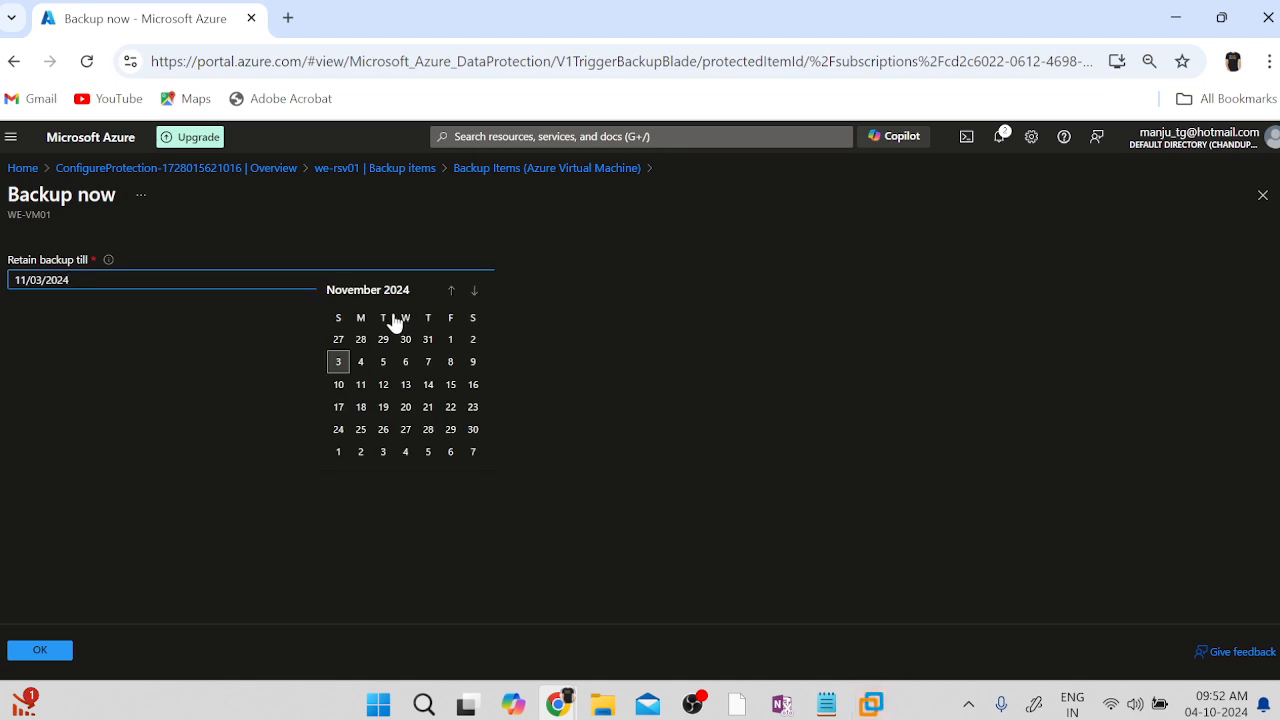
click(450, 292)
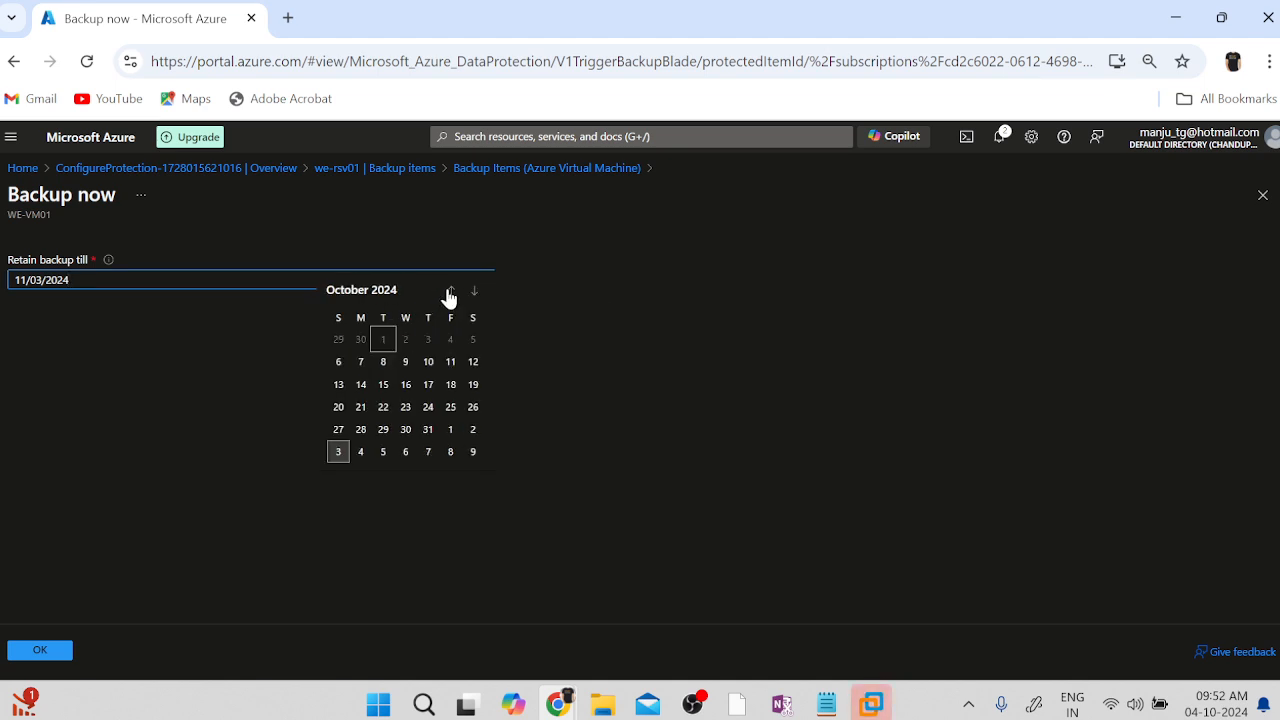
click(381, 364)
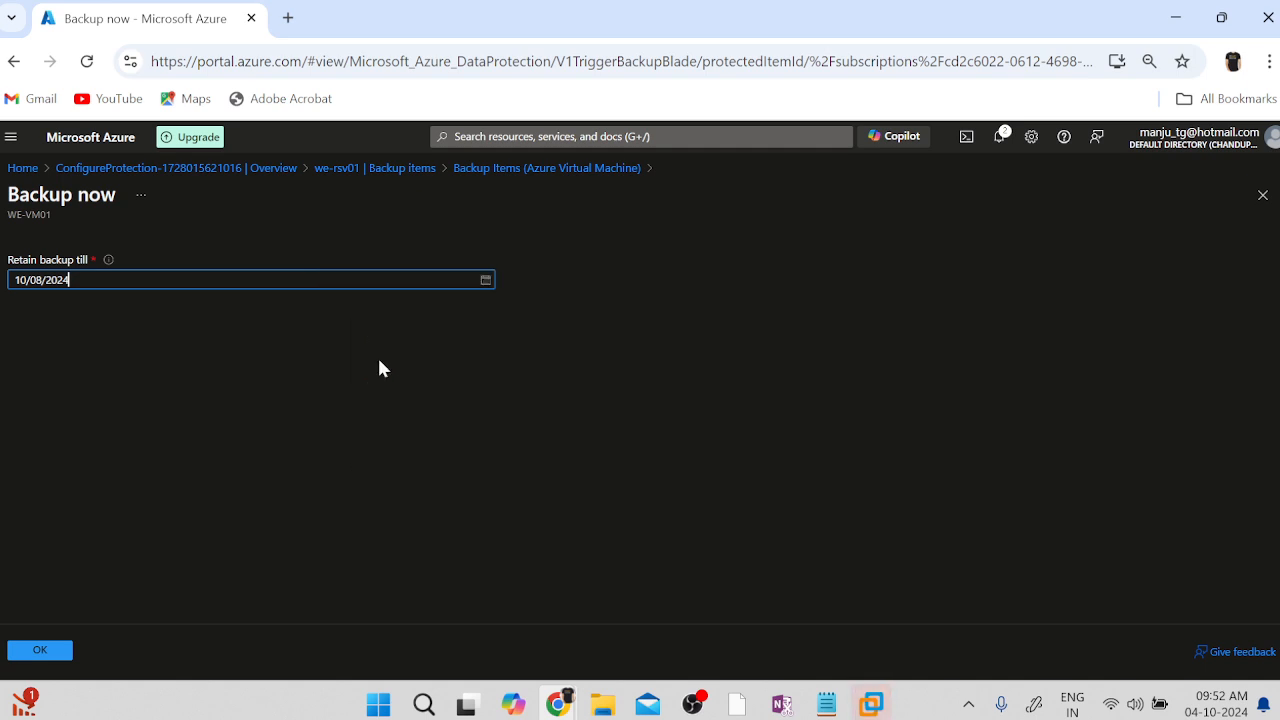
click(40, 650)
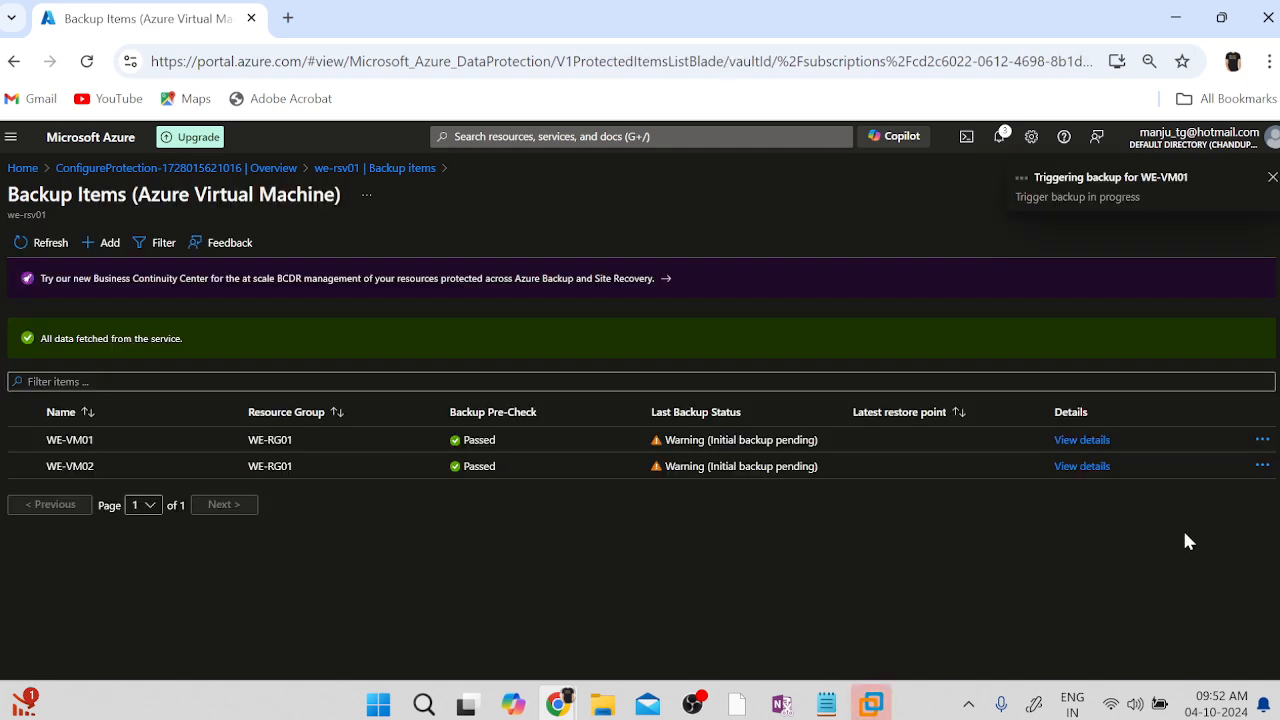
Step: Trigger an on-demand backup of WE-VM02, also retained until 10/08/2024
click(1261, 470)
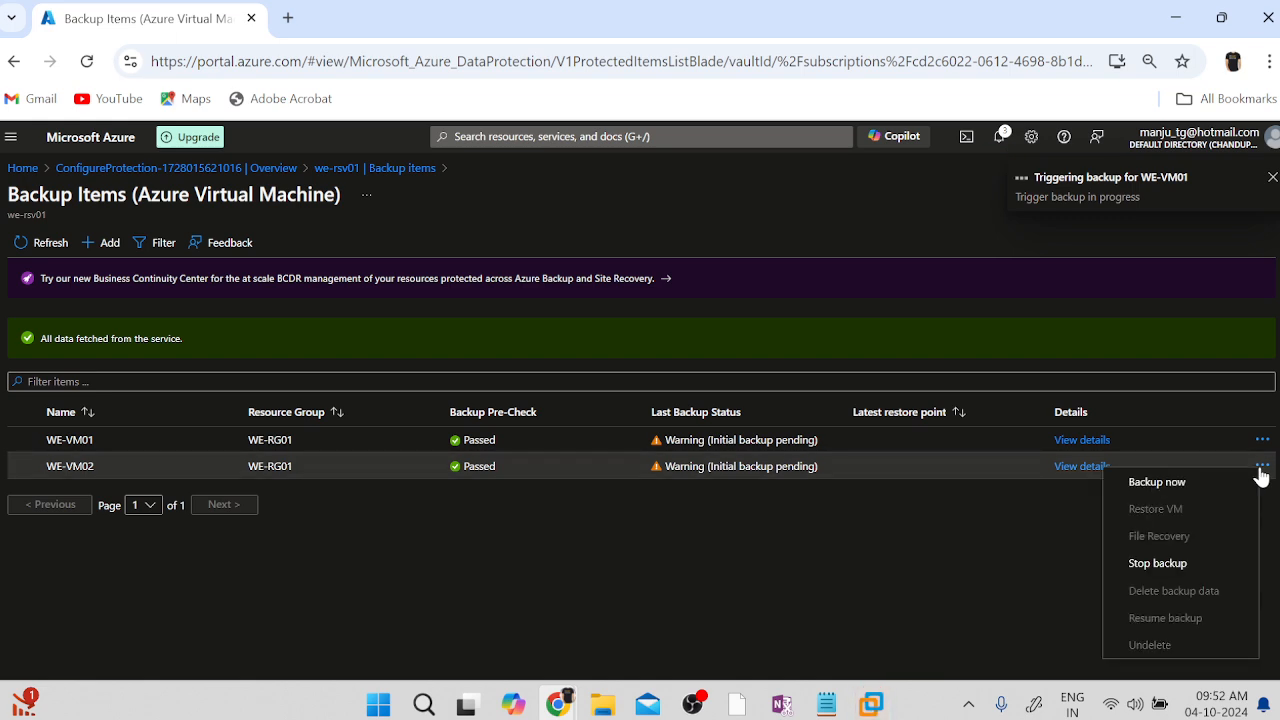
click(1165, 481)
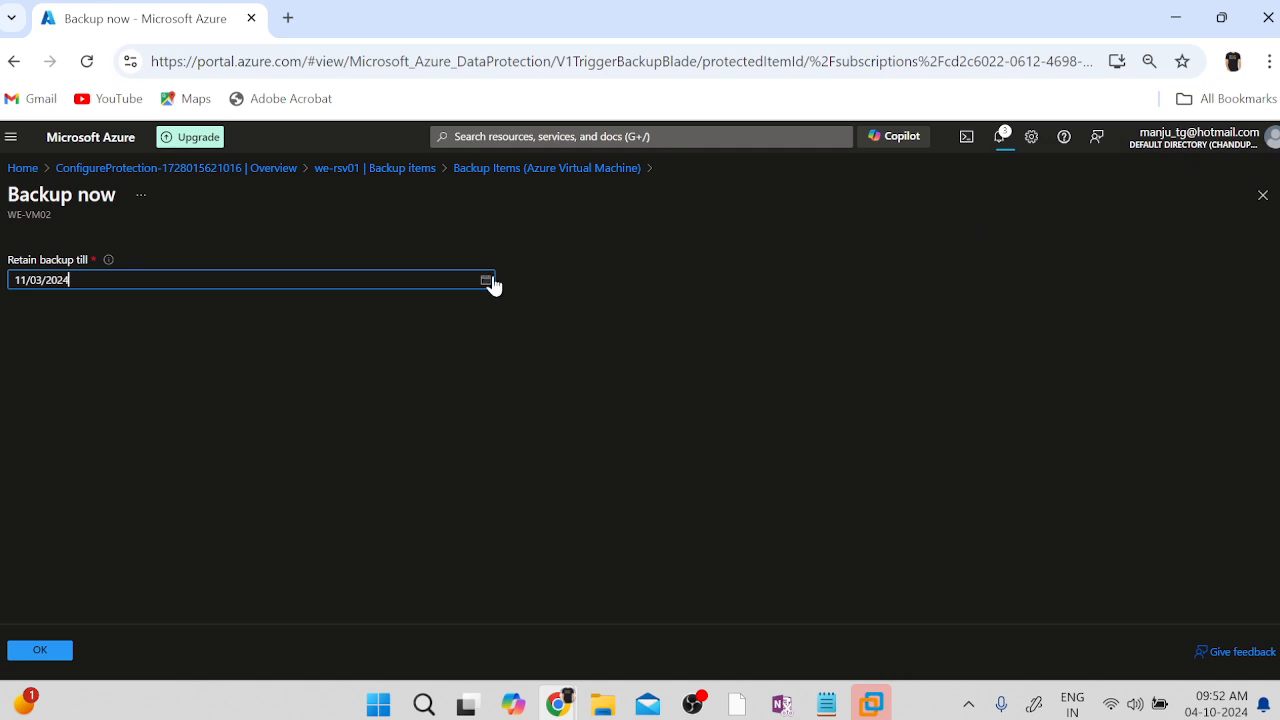
click(486, 280)
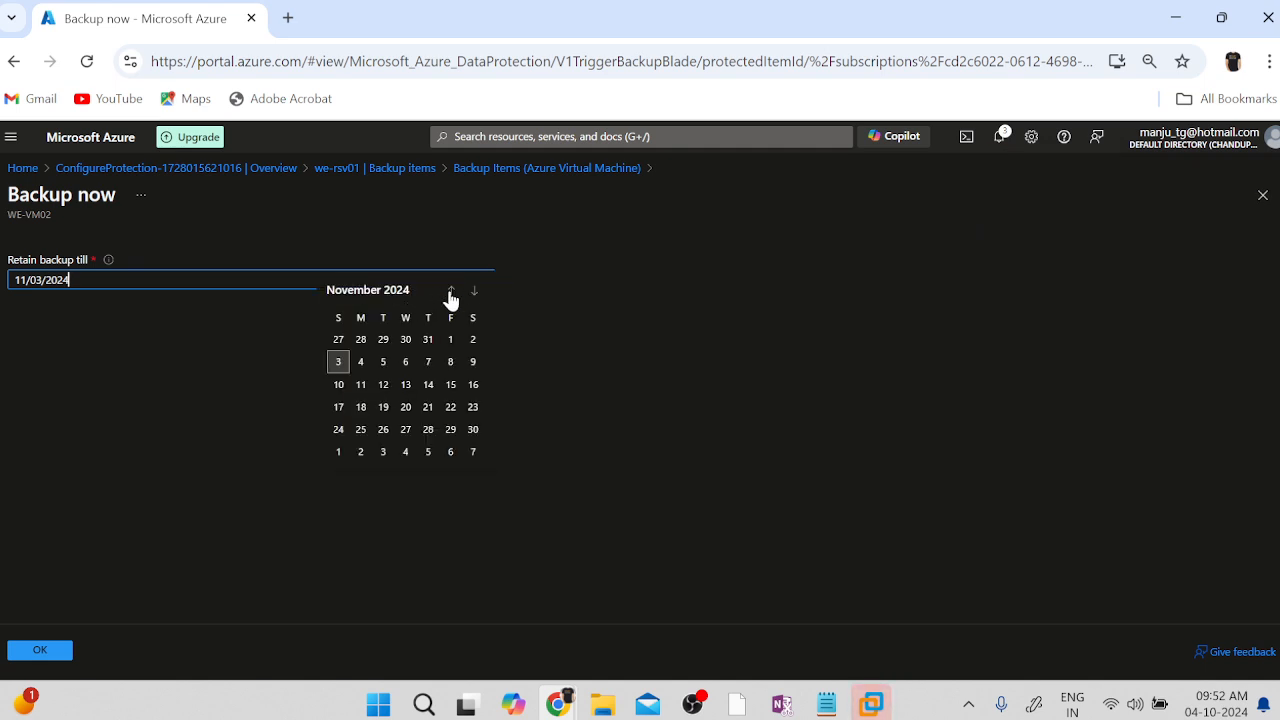
click(451, 291)
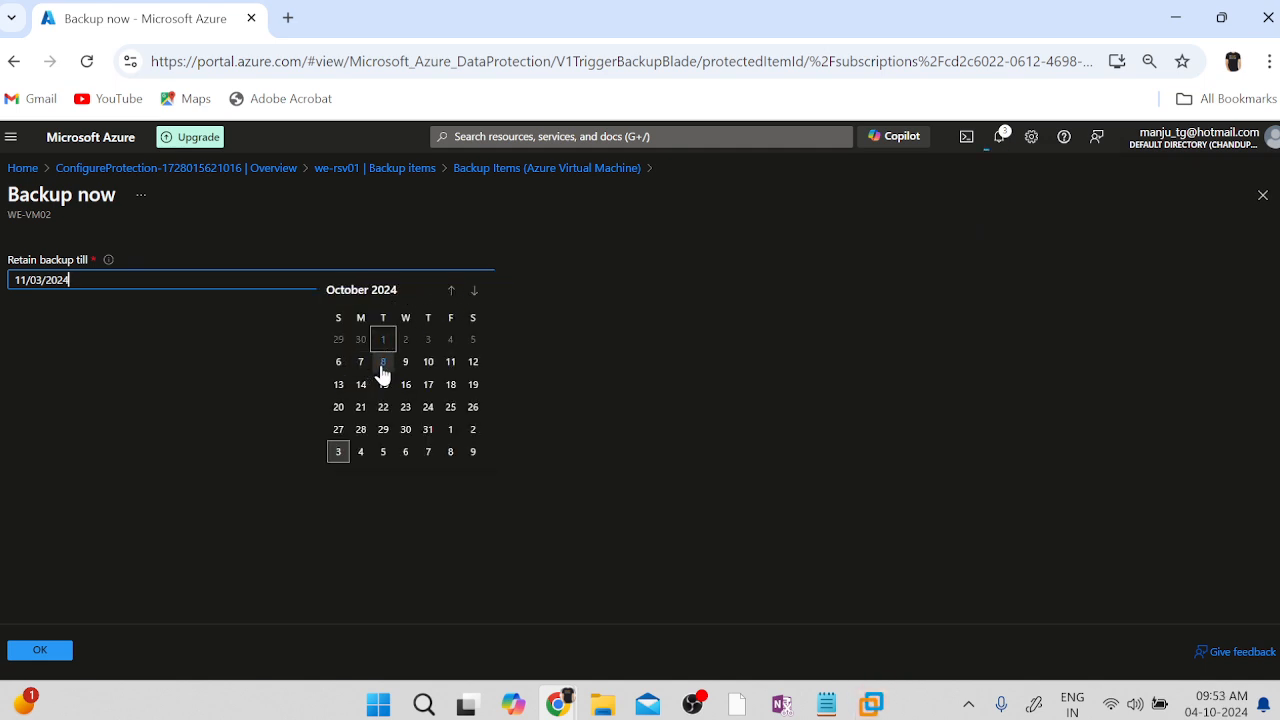
click(383, 363)
click(43, 652)
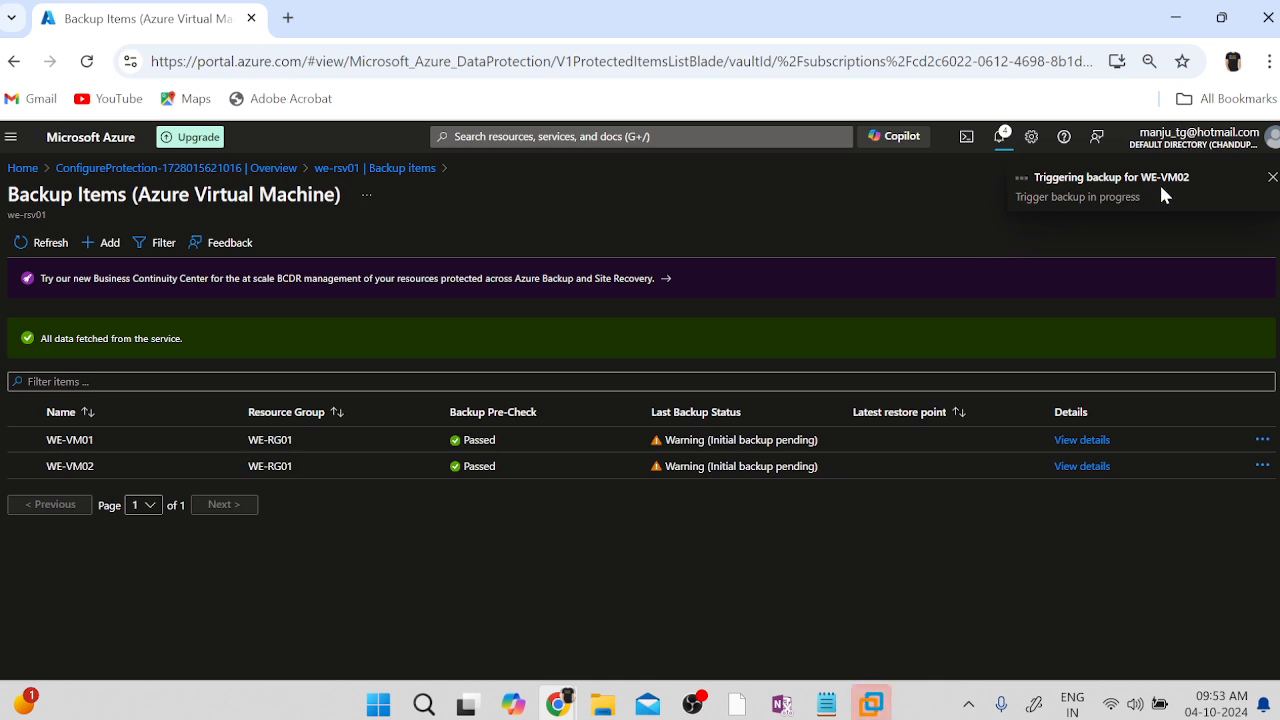
Step: Return to vault we-rsv01 and open its Backup Jobs to check the progress of the triggered backups
click(330, 172)
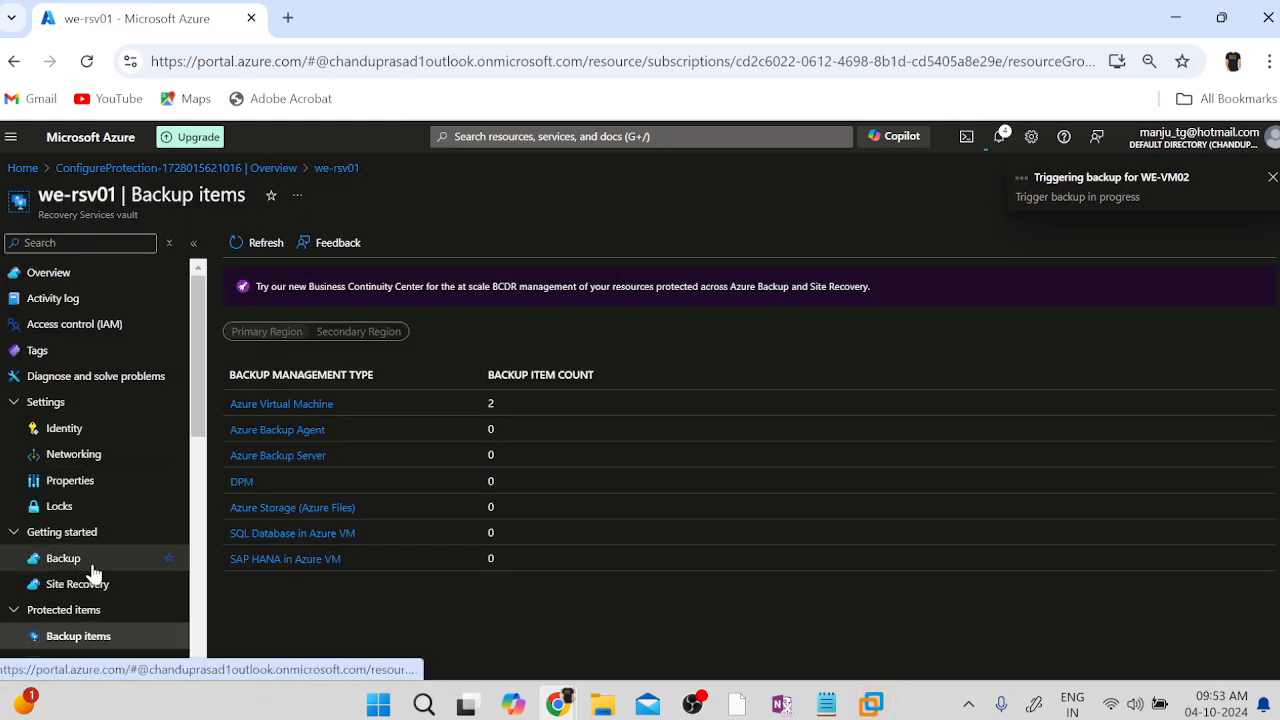
scroll(93, 570, down, 2)
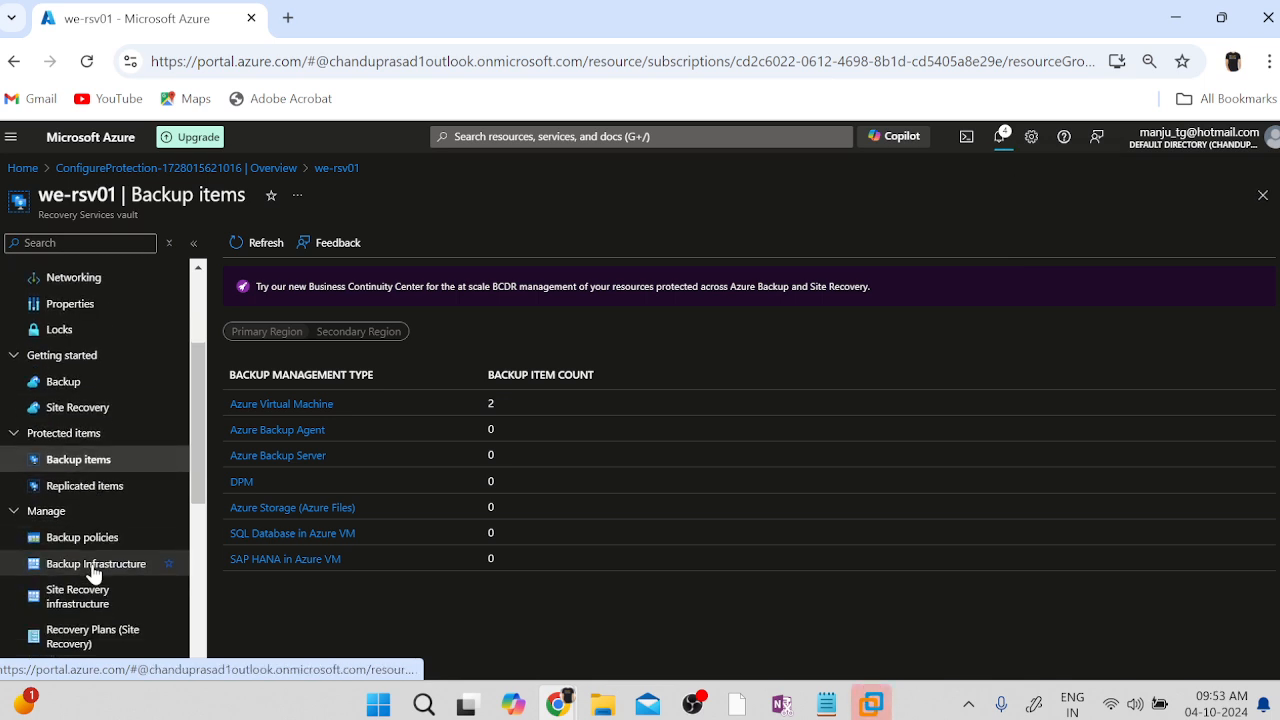
scroll(93, 572, down, 3)
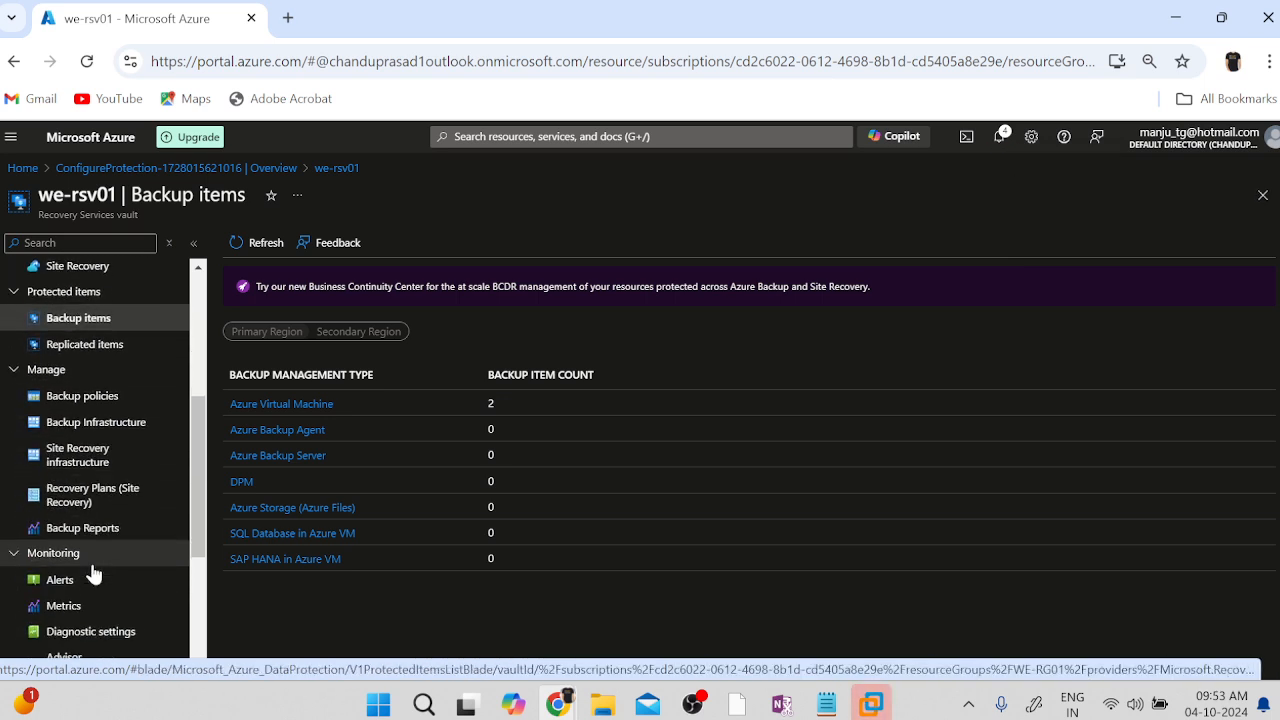
scroll(93, 572, down, 5)
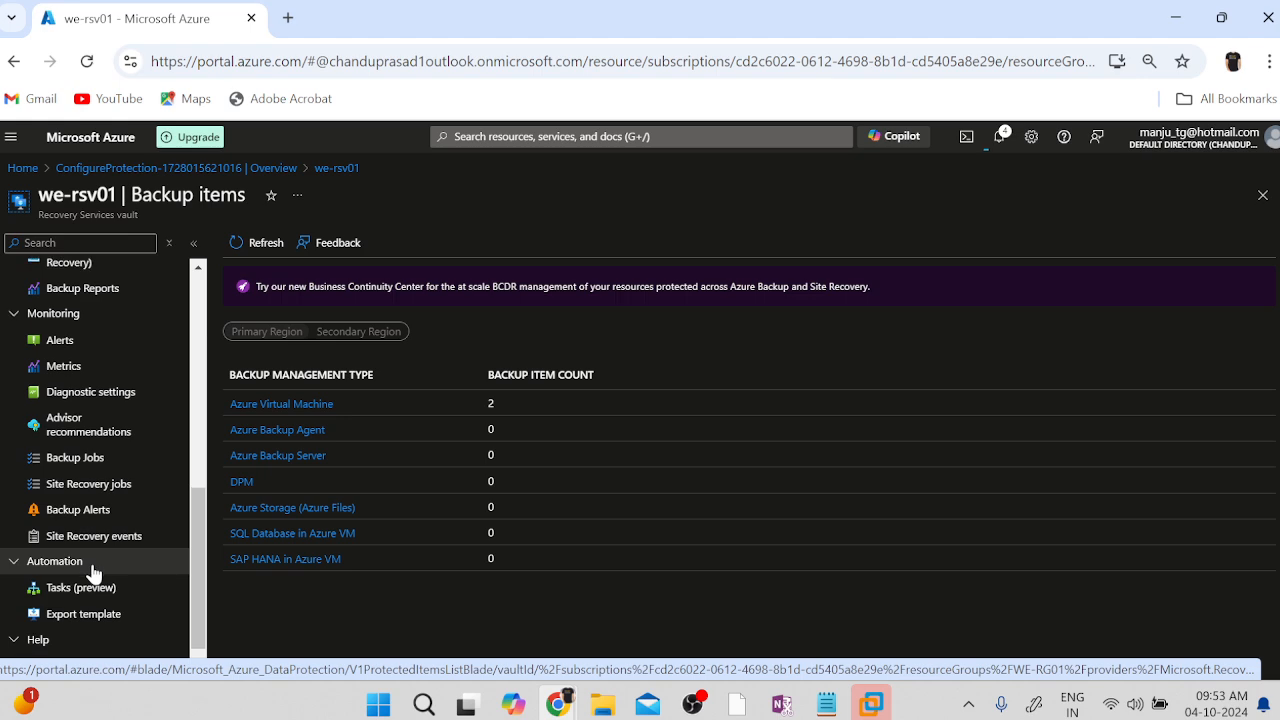
click(76, 460)
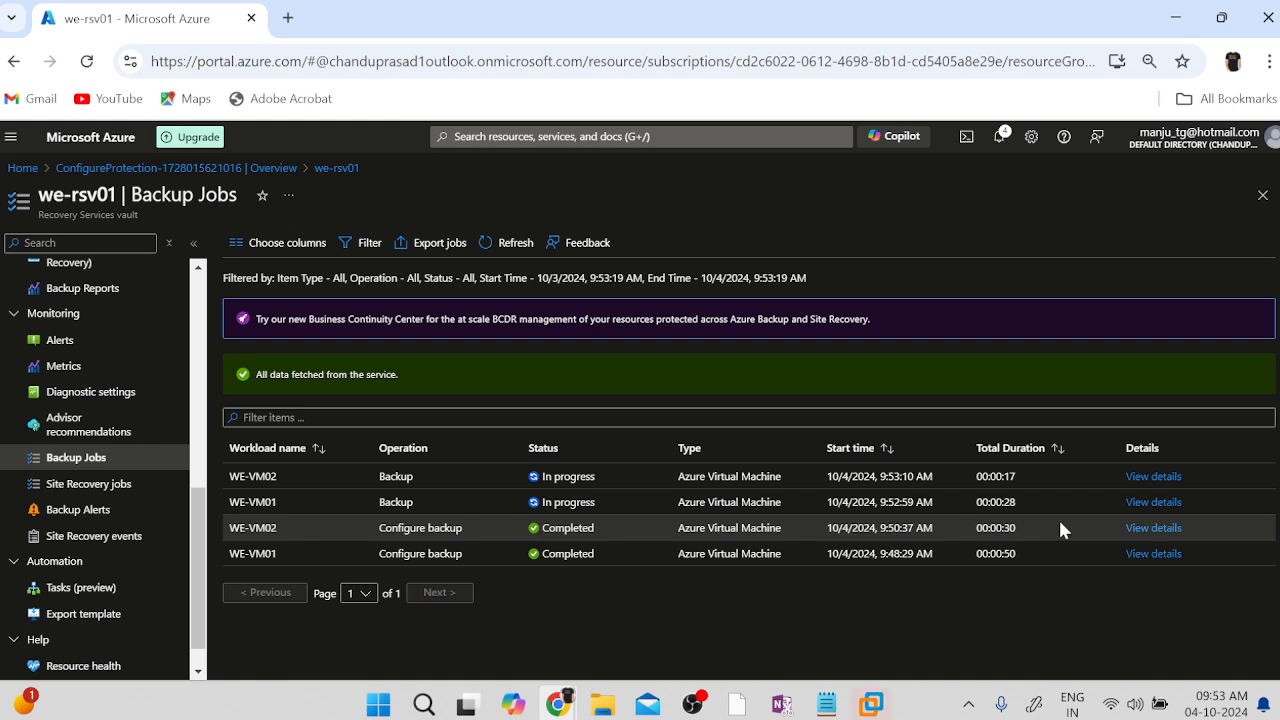
Step: Check the sub-task progress of WE-VM02's backup job, return to the vault's job list and refresh it
click(1158, 482)
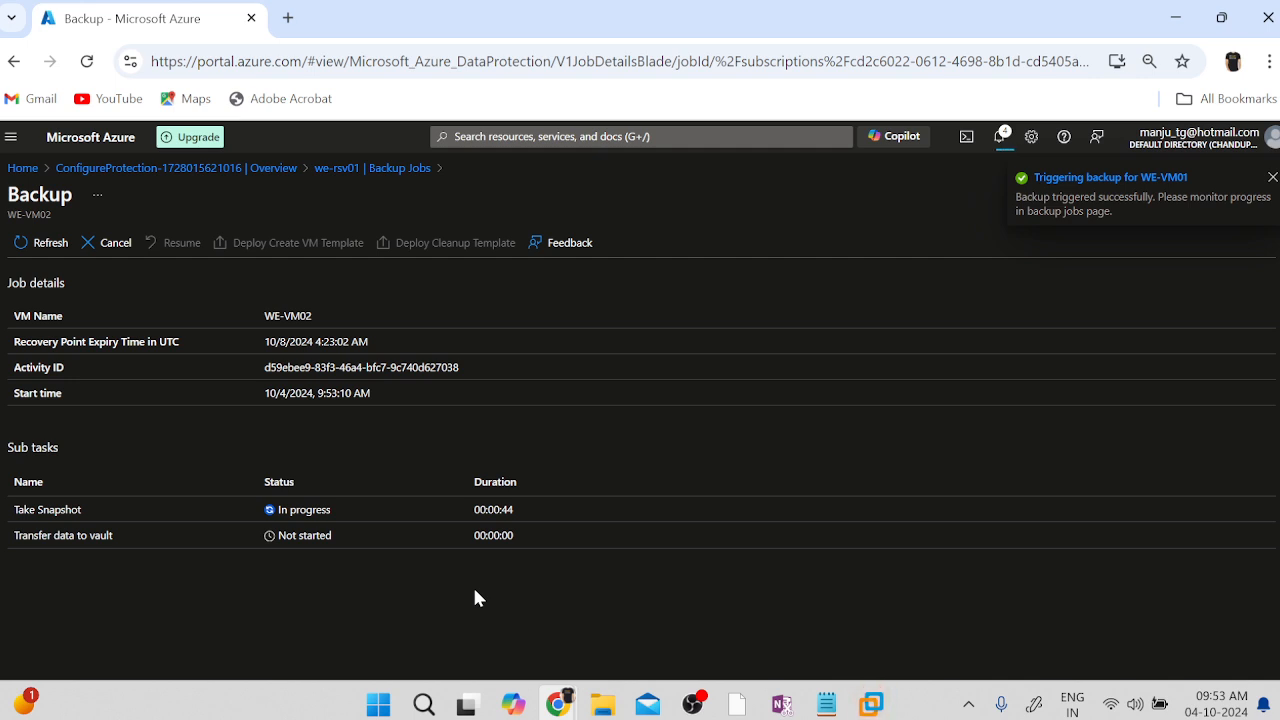
click(378, 170)
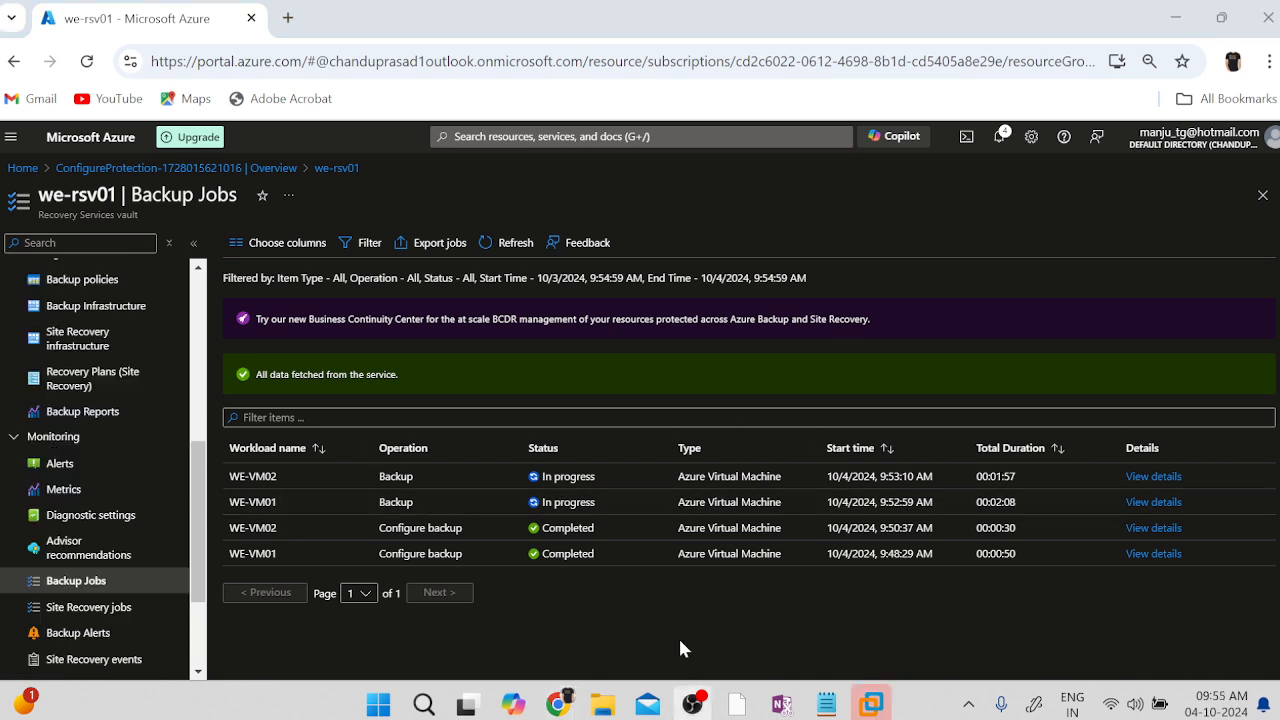
click(512, 242)
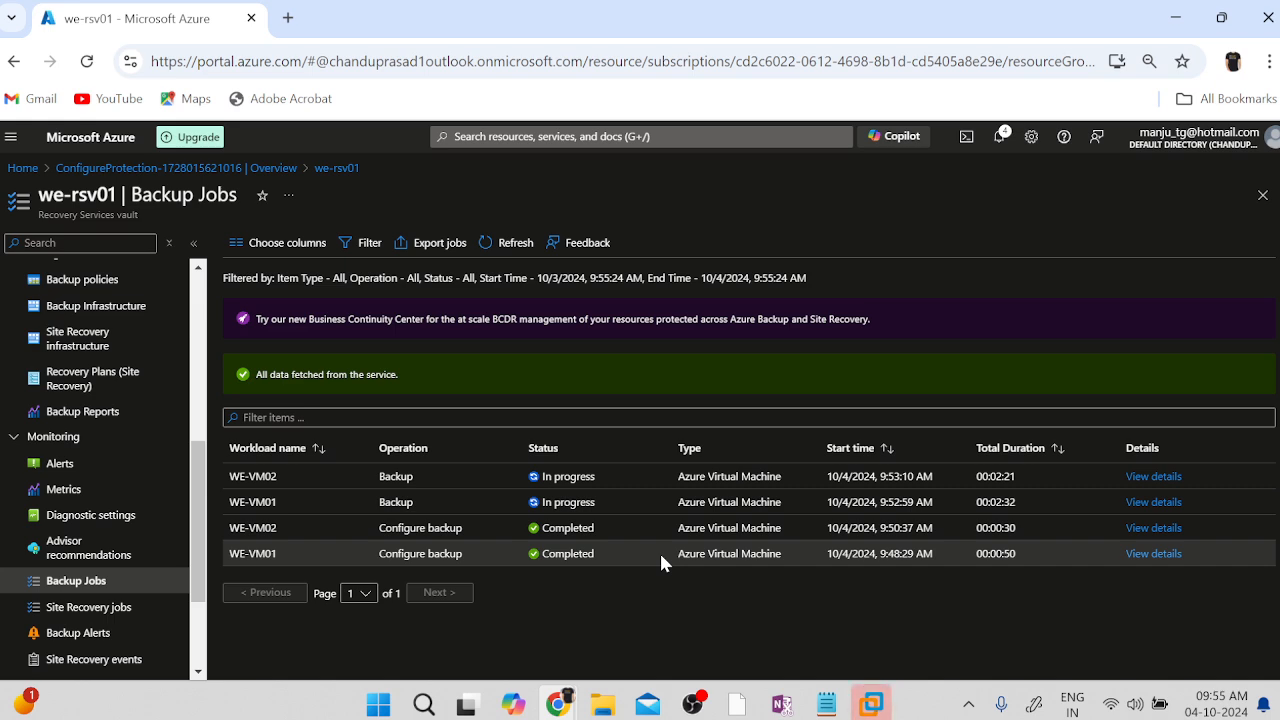
scroll(82, 314, up, 2)
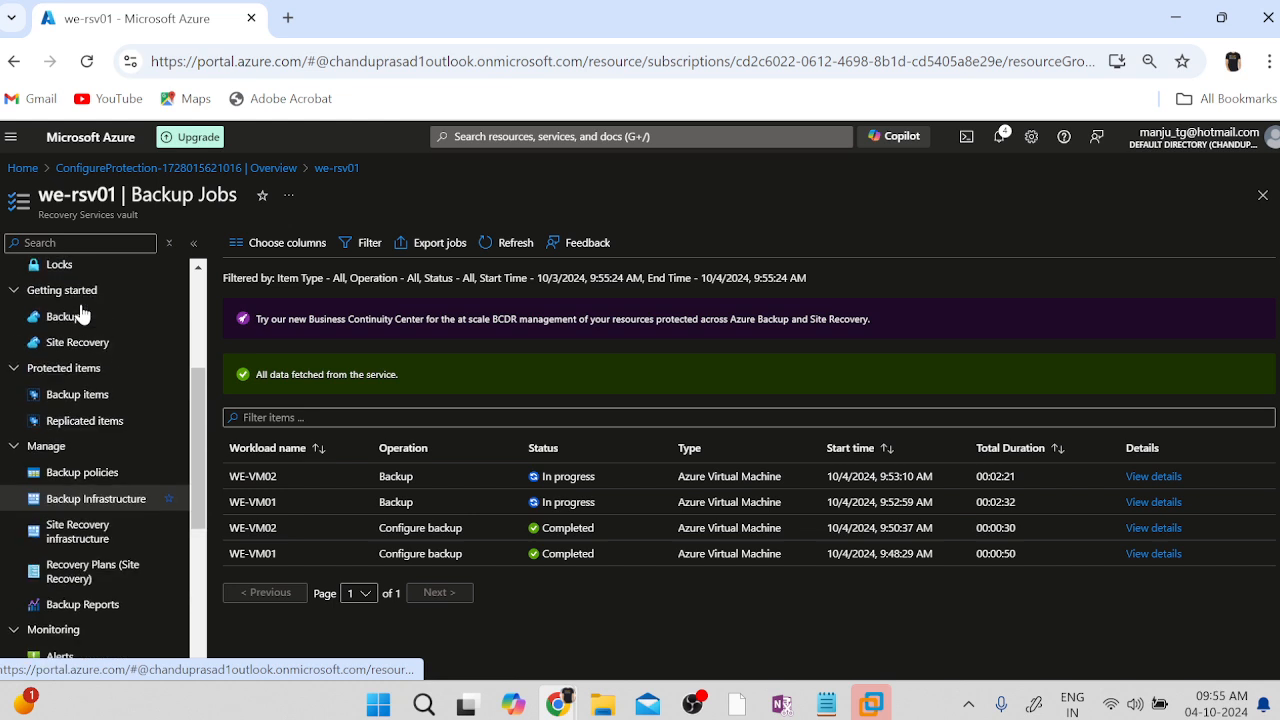
click(66, 320)
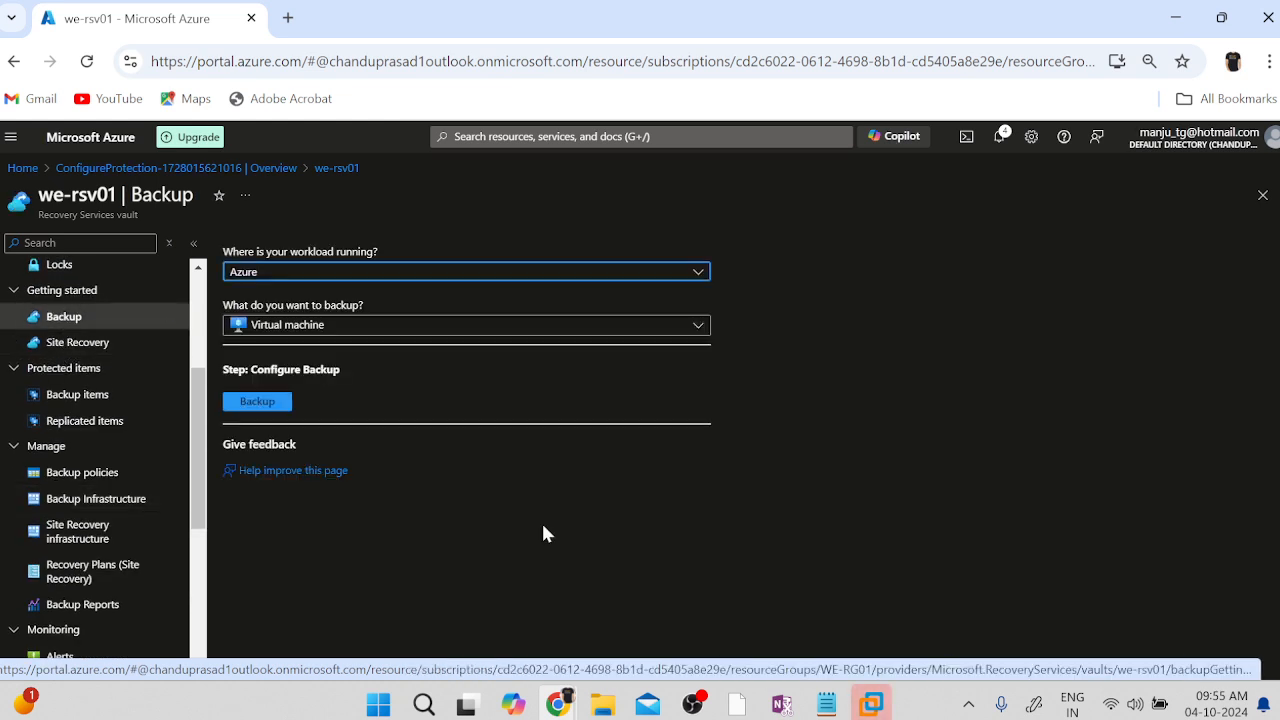
click(261, 404)
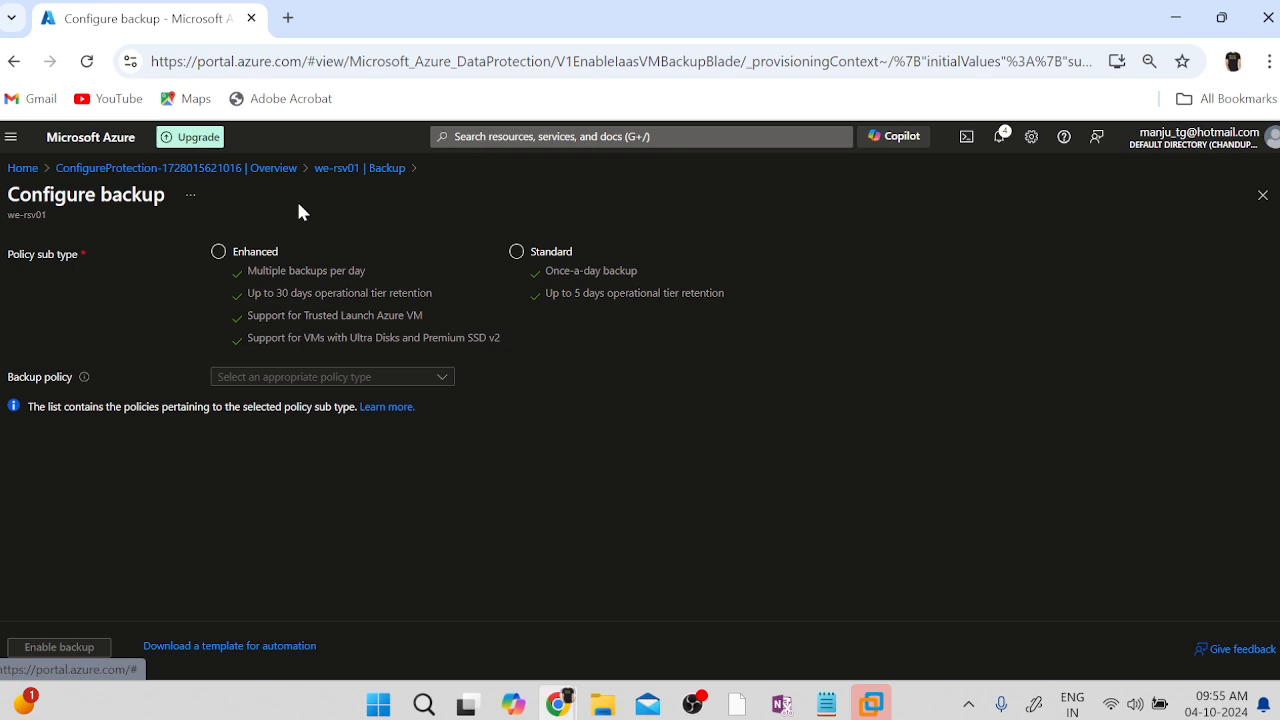
click(331, 168)
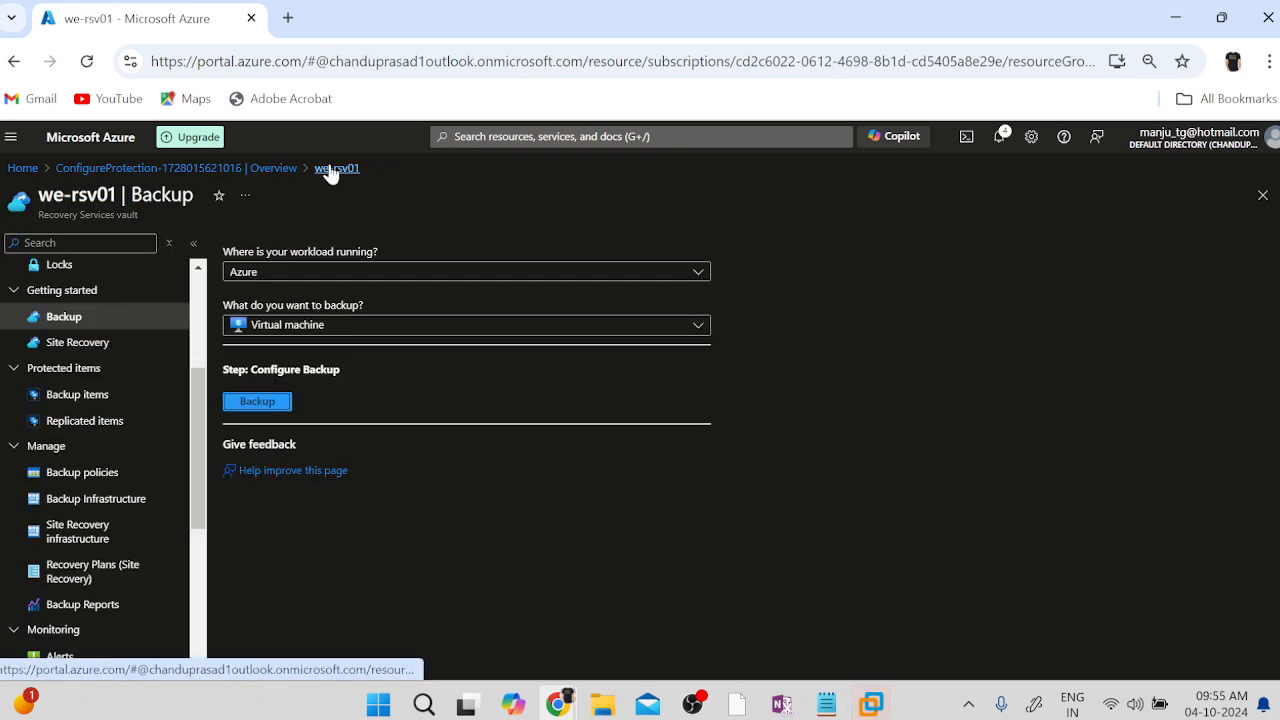
Step: Open the vault's Azure Virtual Machine backup items and review the backup and restore actions available for WE-VM01
click(74, 396)
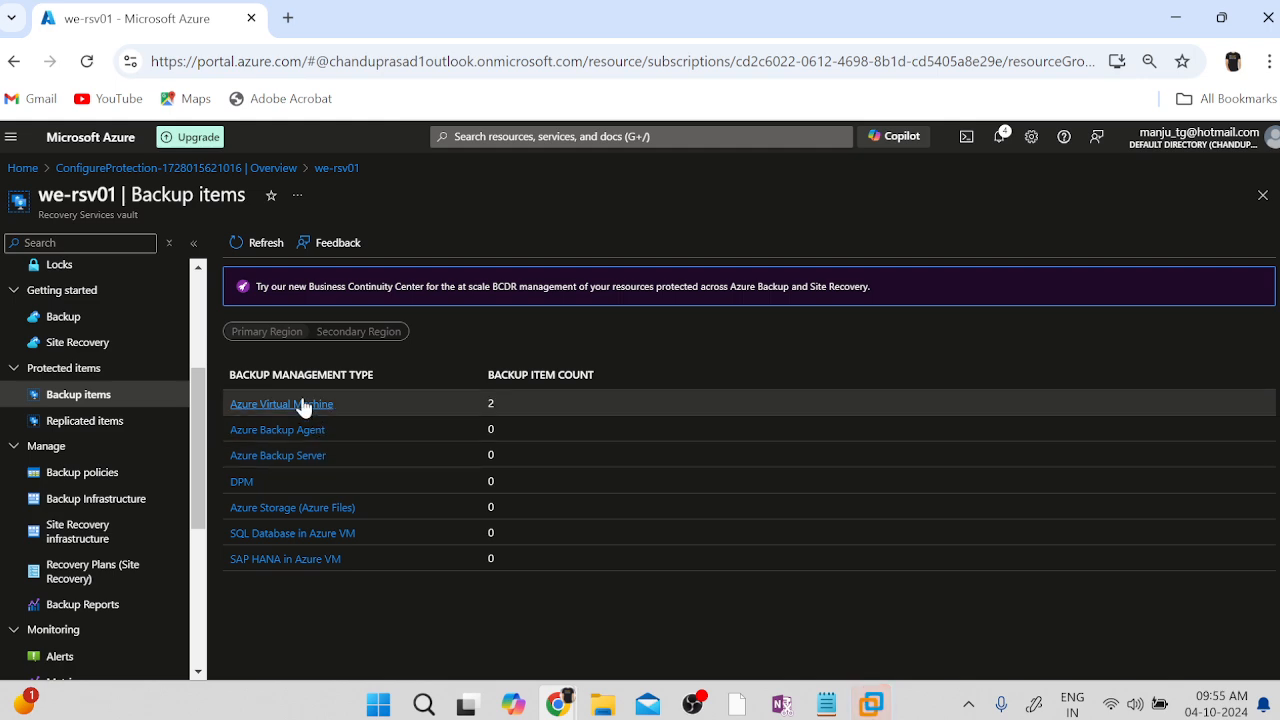
click(300, 404)
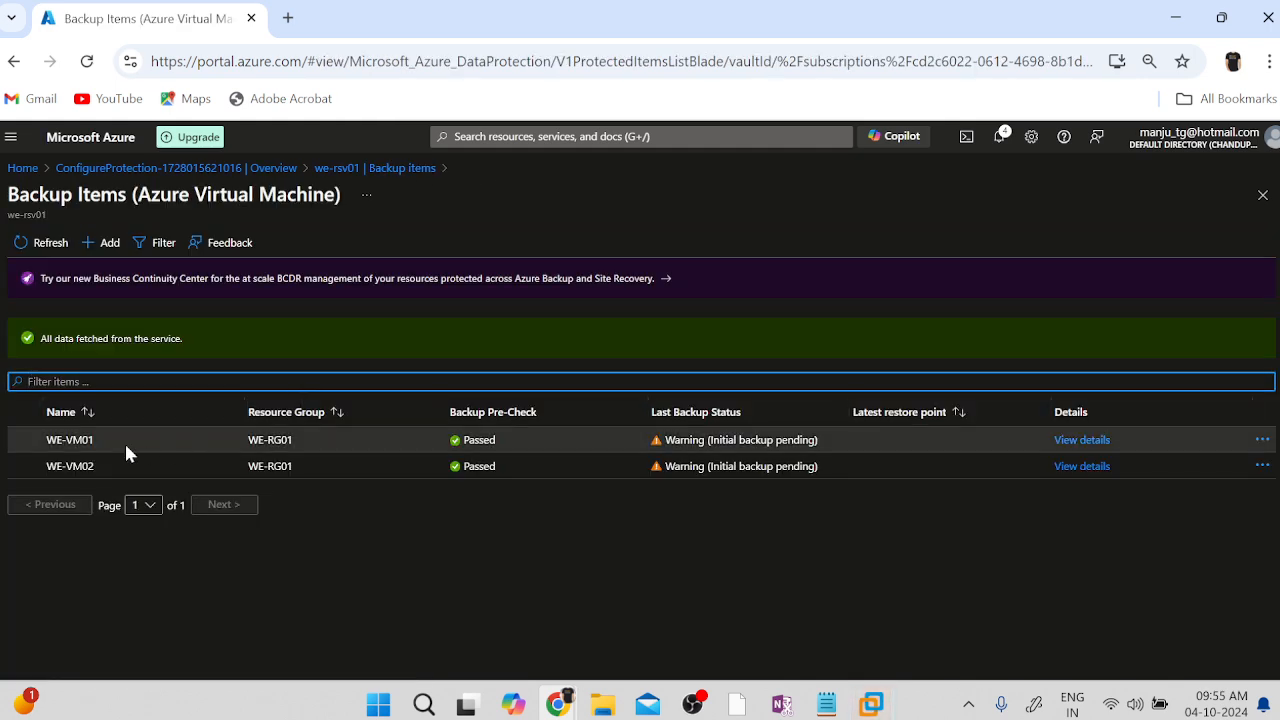
click(1262, 440)
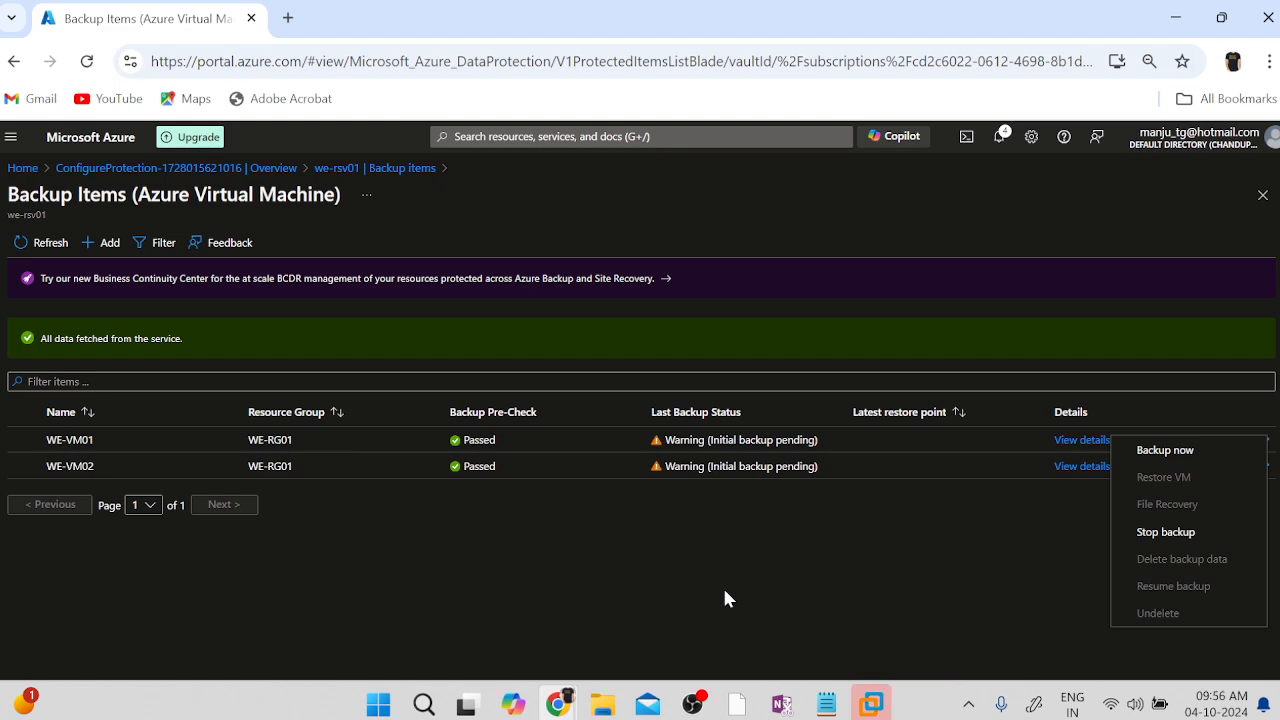
click(810, 603)
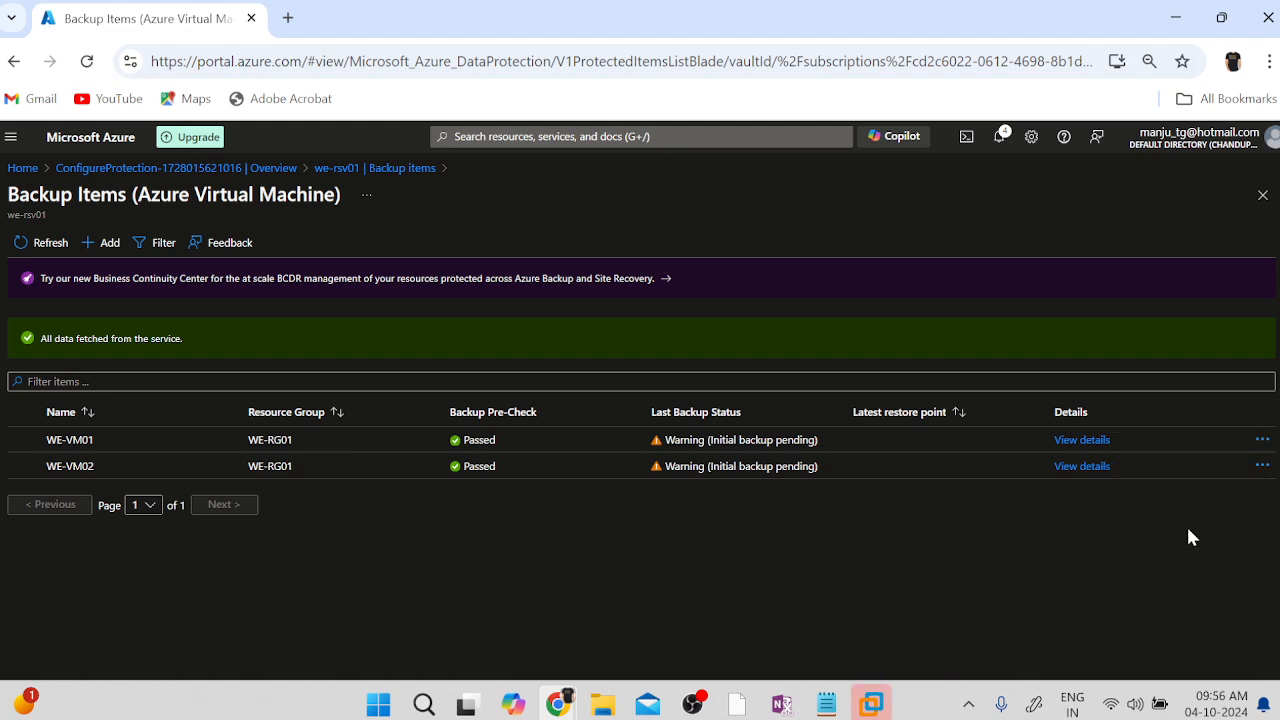